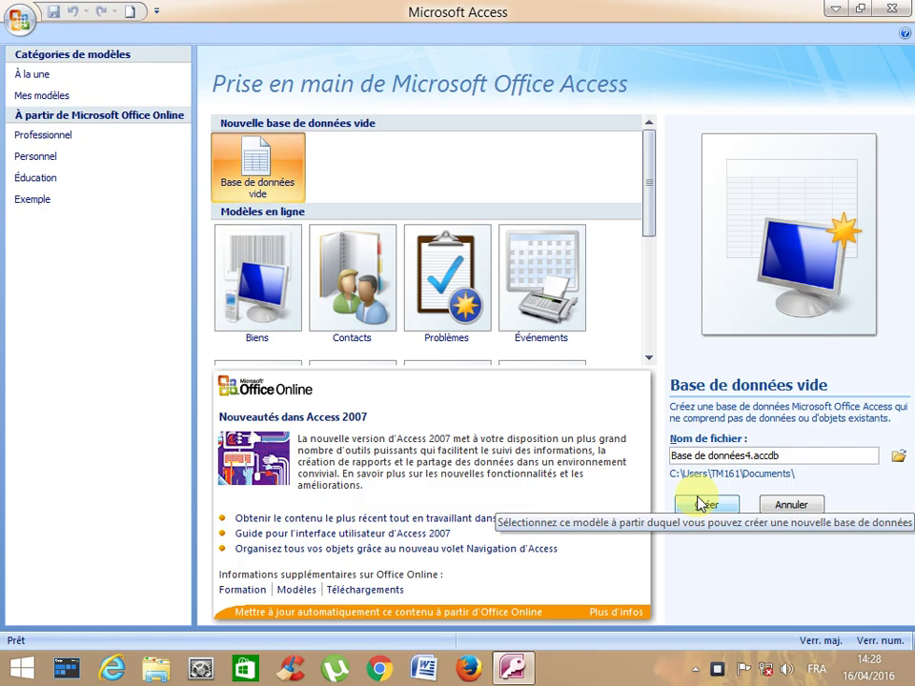
- Create a new blank database with the file name BD2.accdb
click(699, 503)
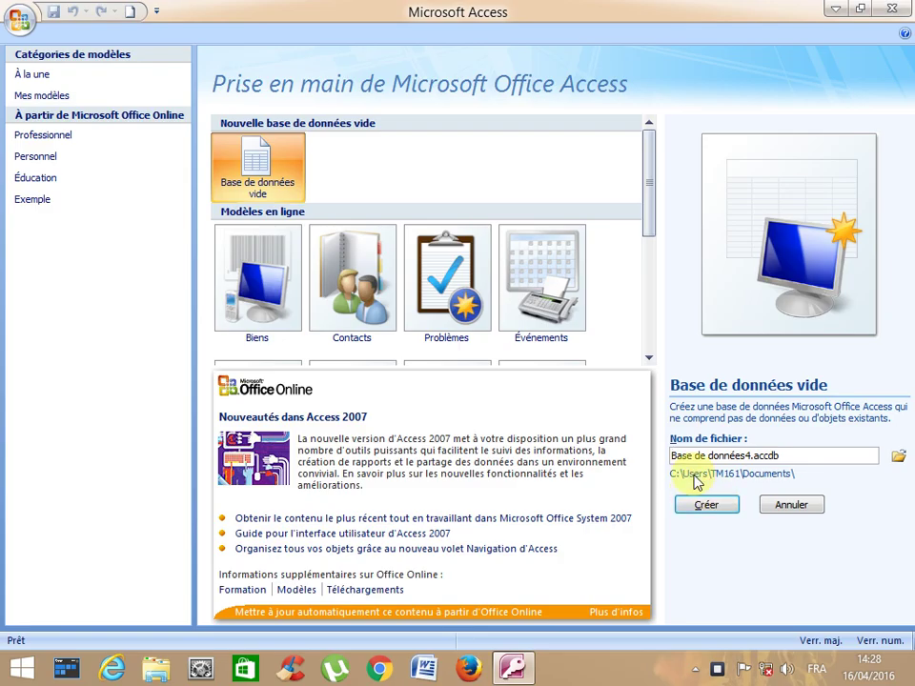
drag(672, 458, 753, 456)
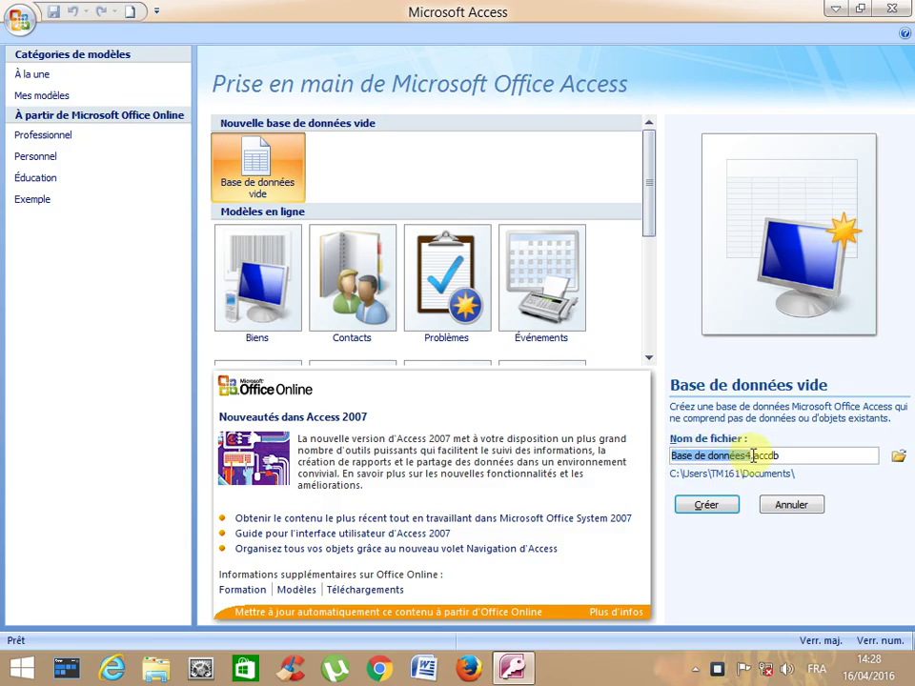
key(BackSpace)
text(BD2)
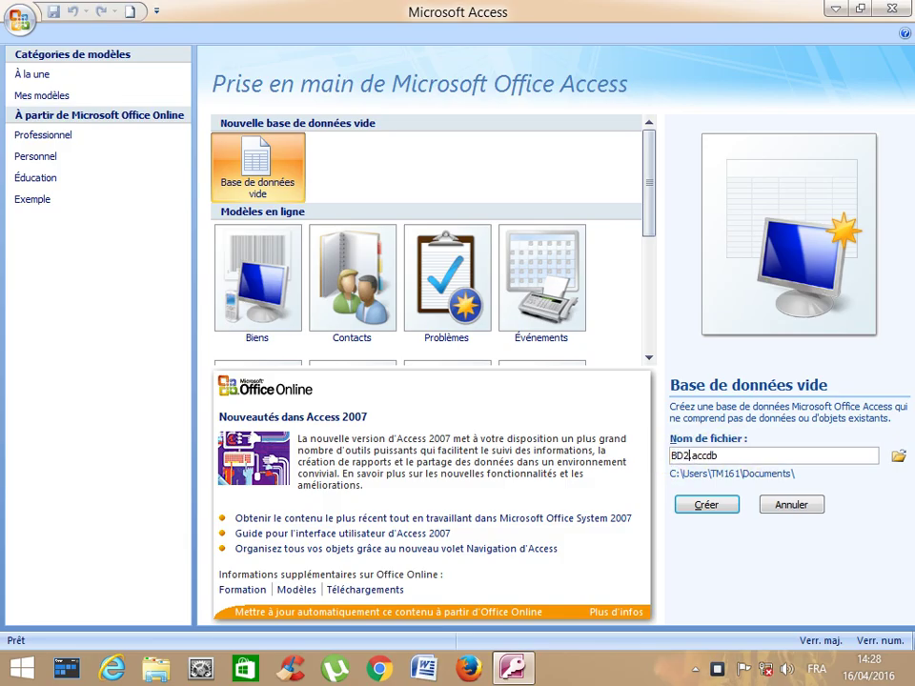
key(Return)
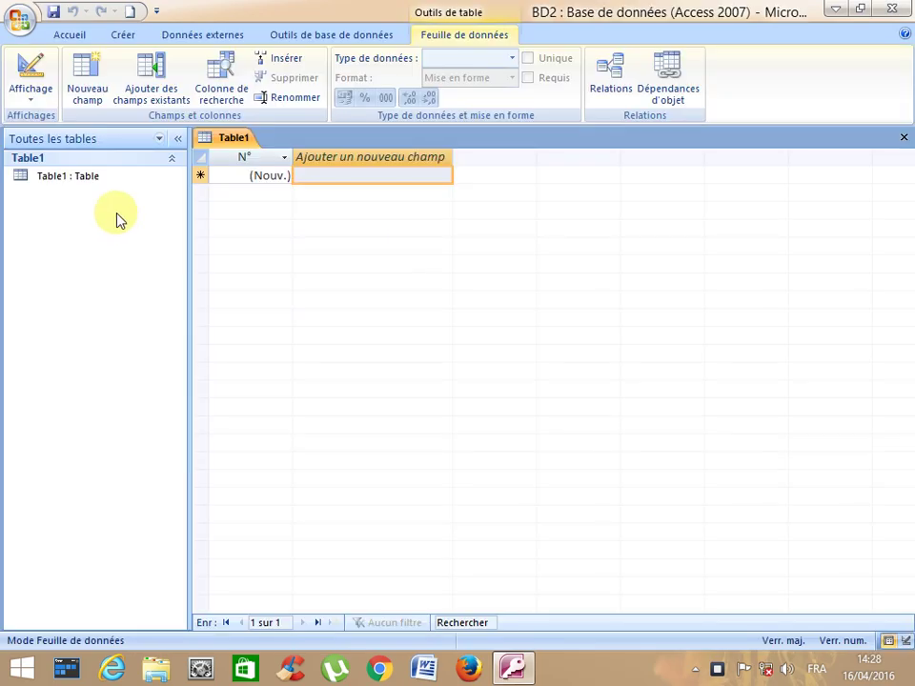
- Switch Table1 to Design view from the Affichage menu
click(92, 181)
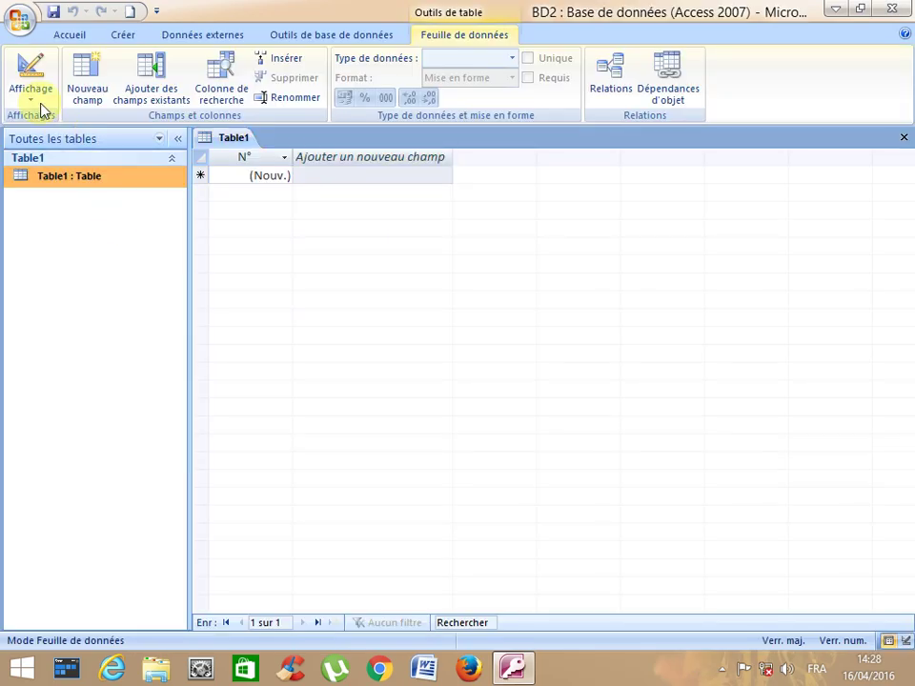
click(31, 90)
click(65, 172)
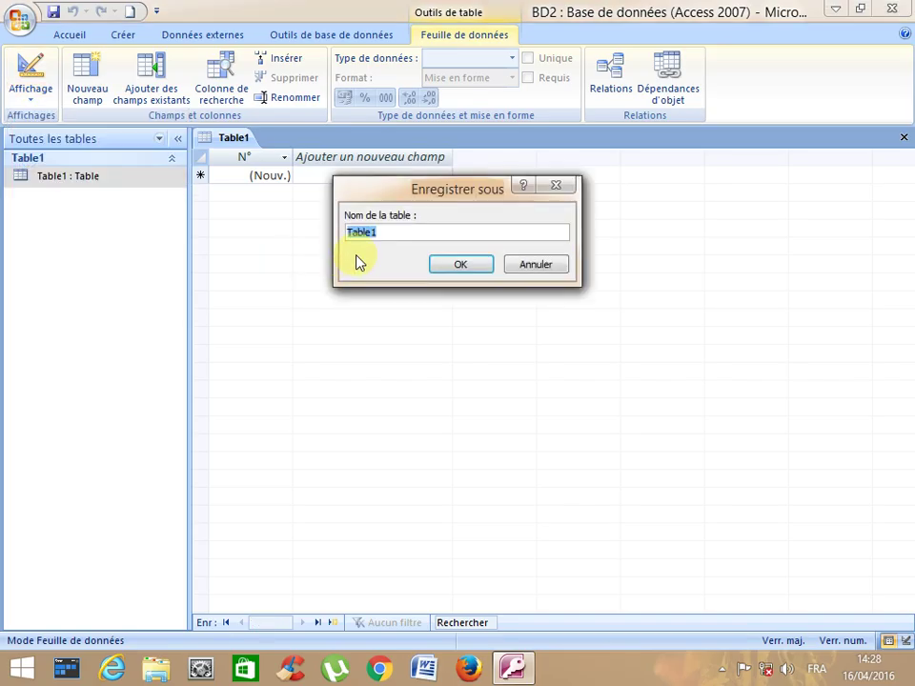
- Begin entering the table name Véhicule in the save prompt
text(VH2)
key(BackSpace)
key(BackSpace)
key(Caps_Lock)
text(é)
key(BackSpace)
text(éh)
- Confirm the name Véhicule and enter fields Matricule, Marque and Nagrement
text(icule)
click(459, 264)
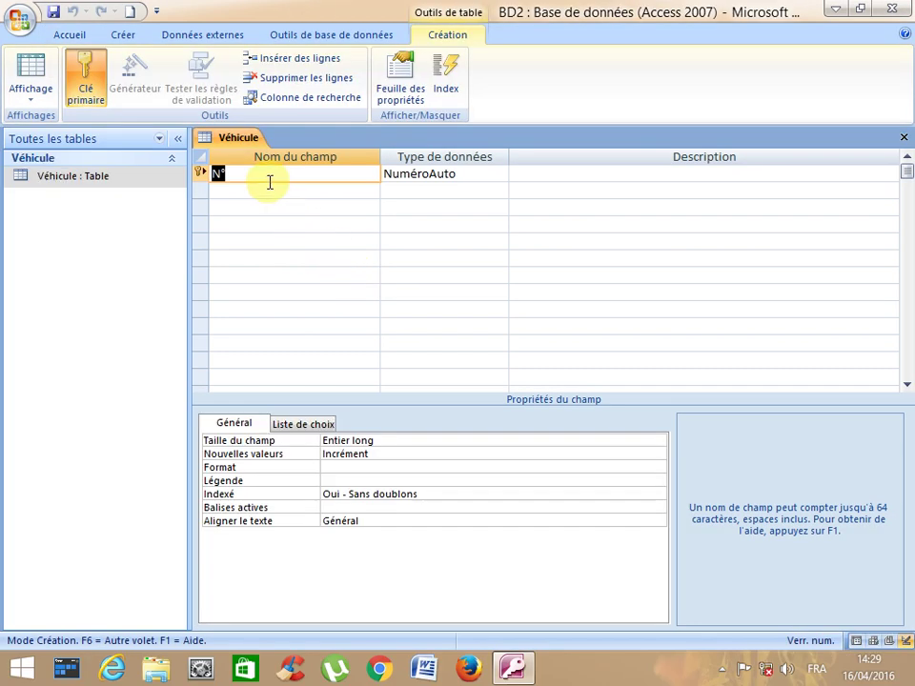
text(Matricule)
click(255, 197)
text(Marque)
click(250, 205)
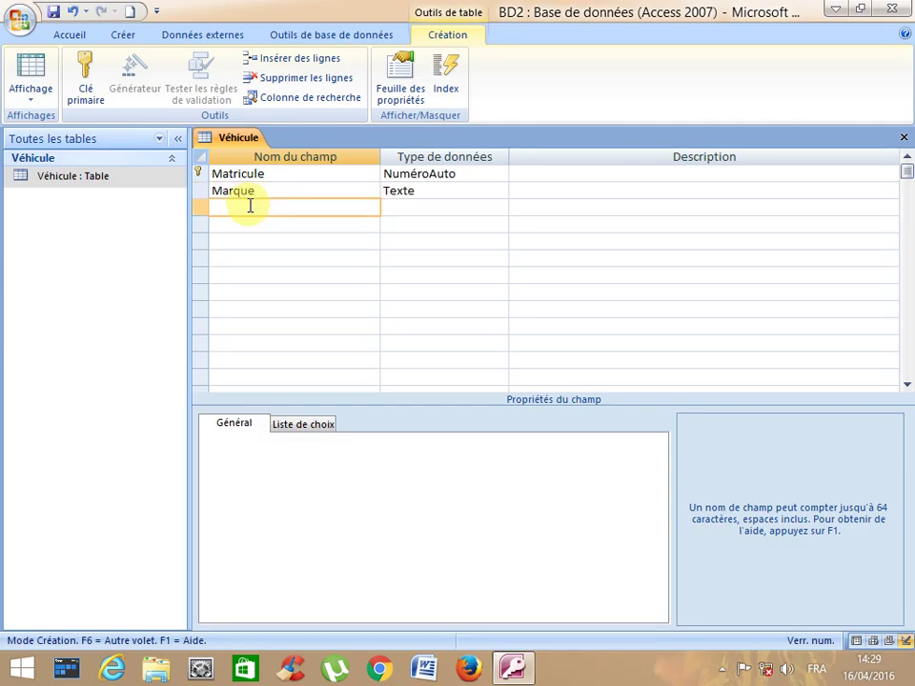
text(Nagrement)
click(330, 186)
- Set Matricule's data type to Texte and Nagrement's to Numérique
click(413, 174)
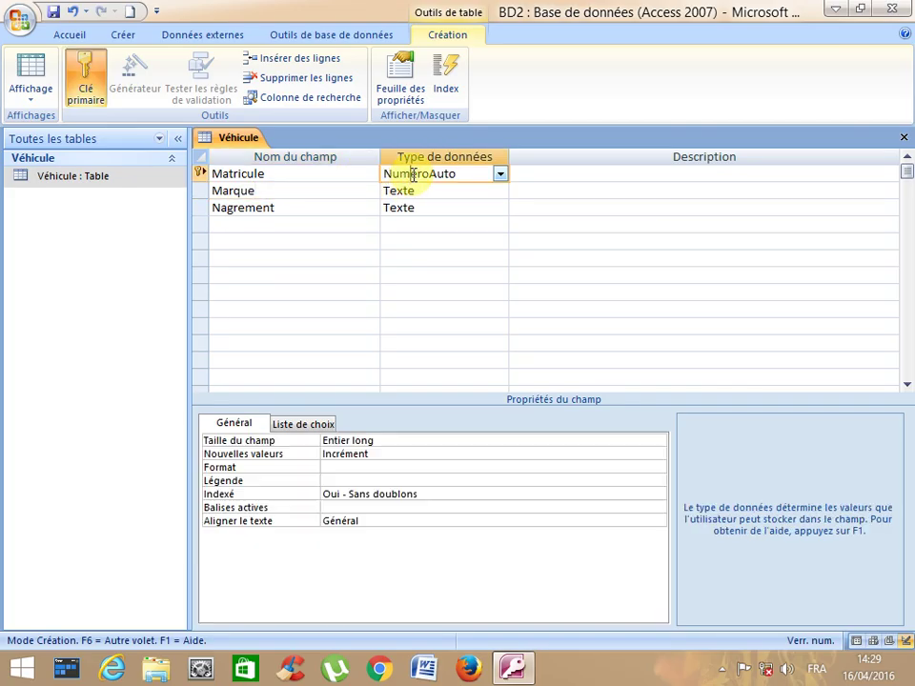
click(498, 176)
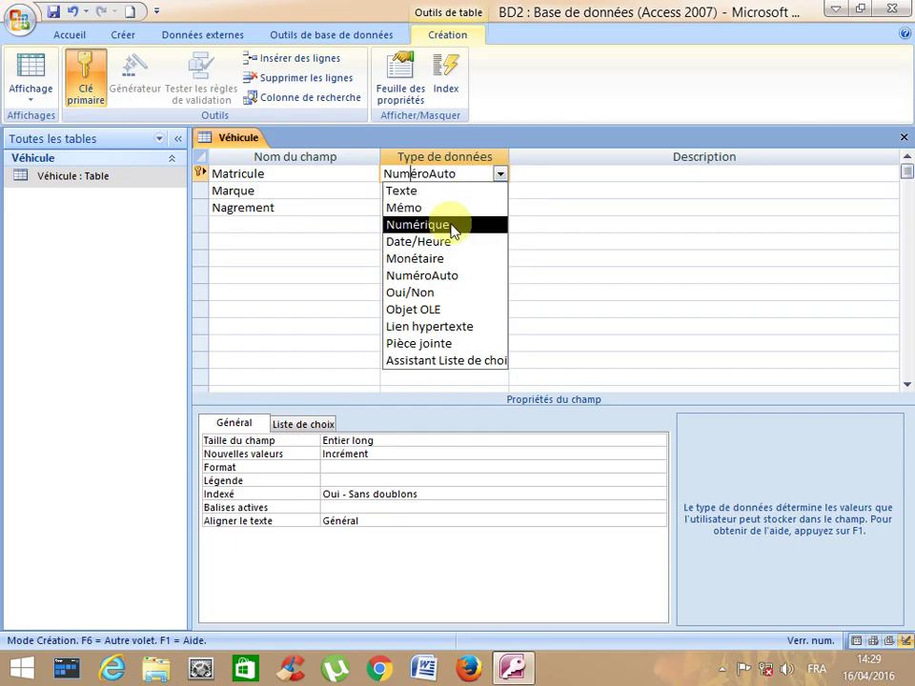
click(419, 191)
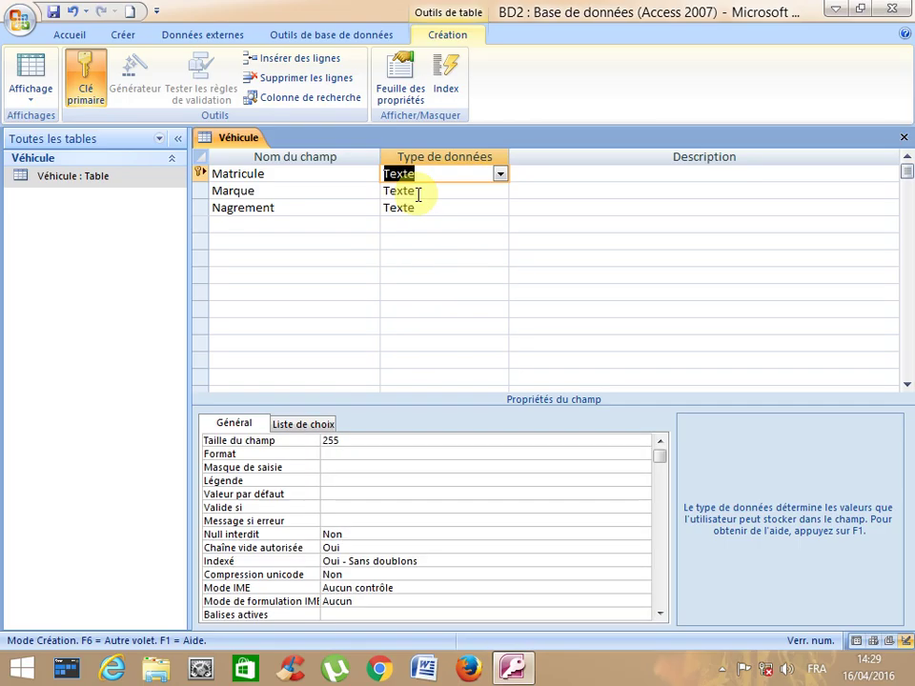
click(420, 191)
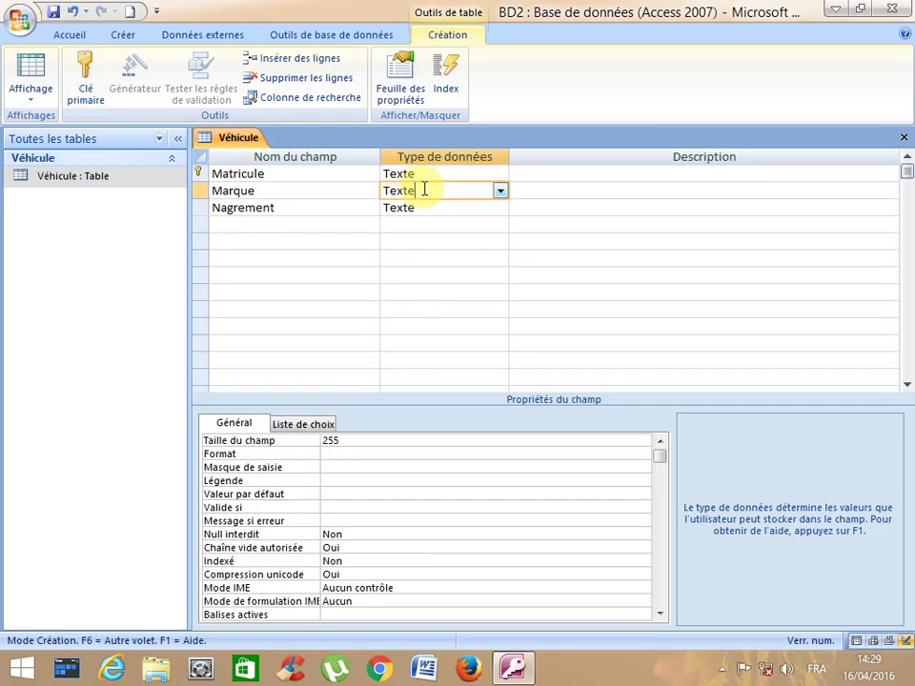
click(435, 205)
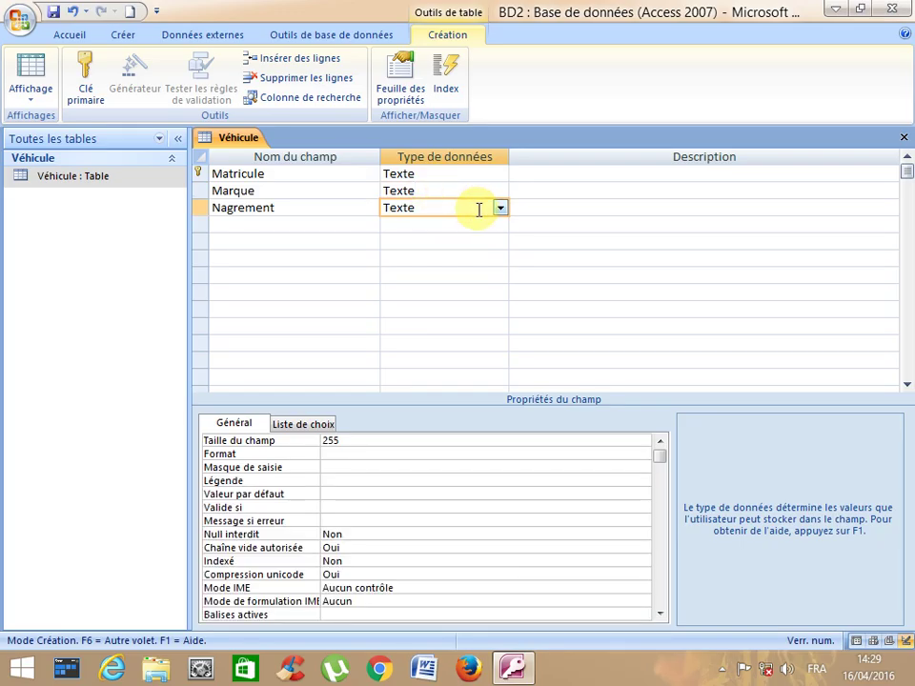
click(497, 207)
click(472, 258)
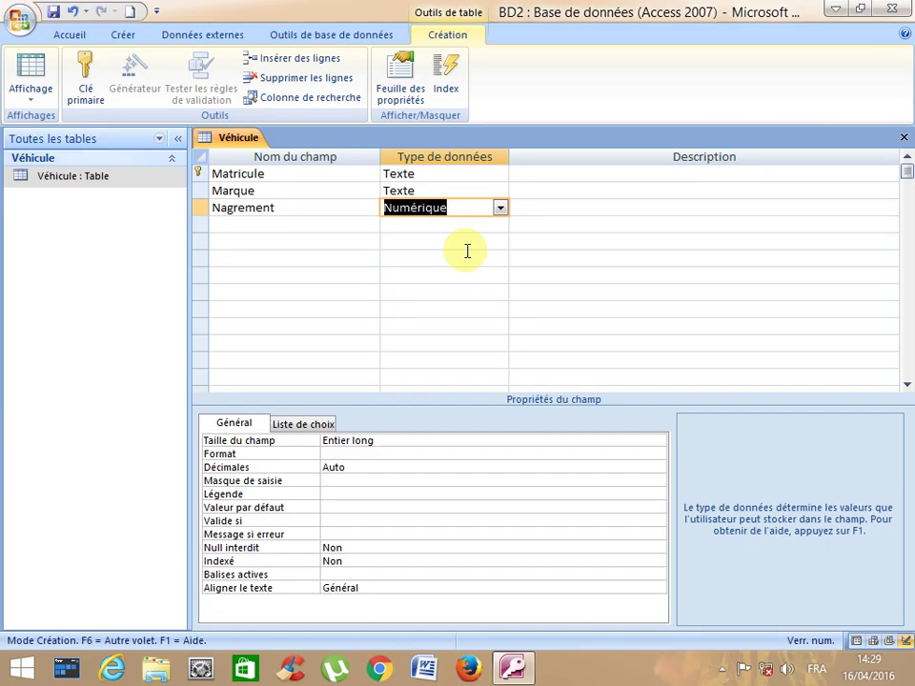
click(311, 175)
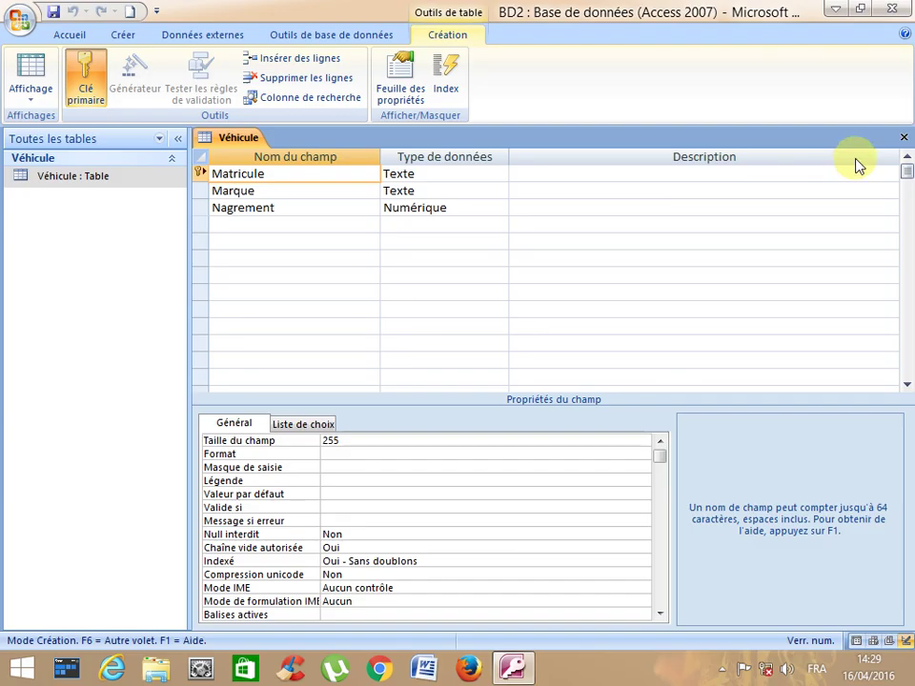
- Close Véhicule, start a new table design and add the field Codechauffeur
click(903, 138)
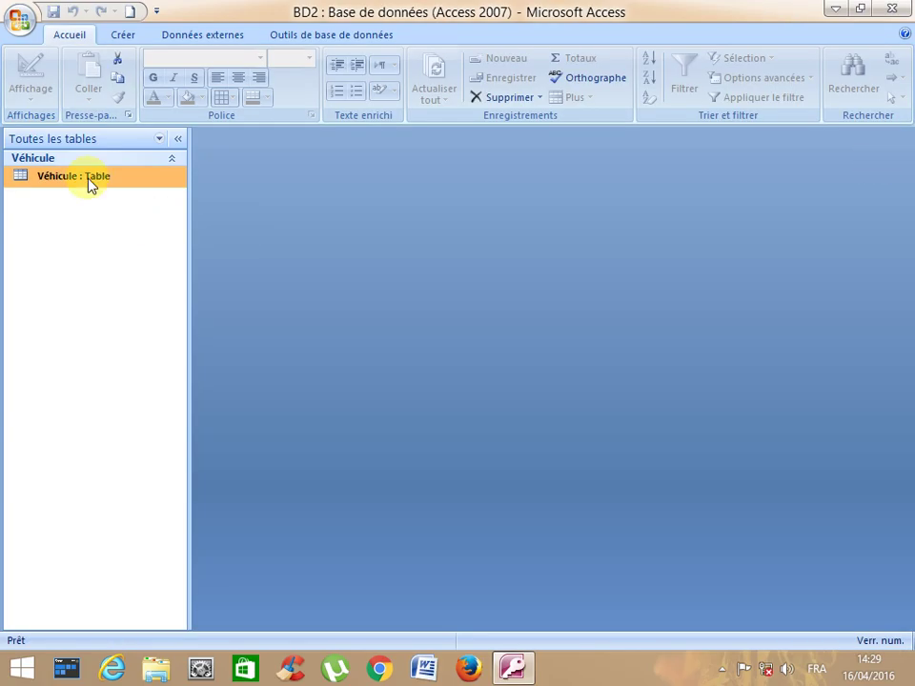
click(119, 36)
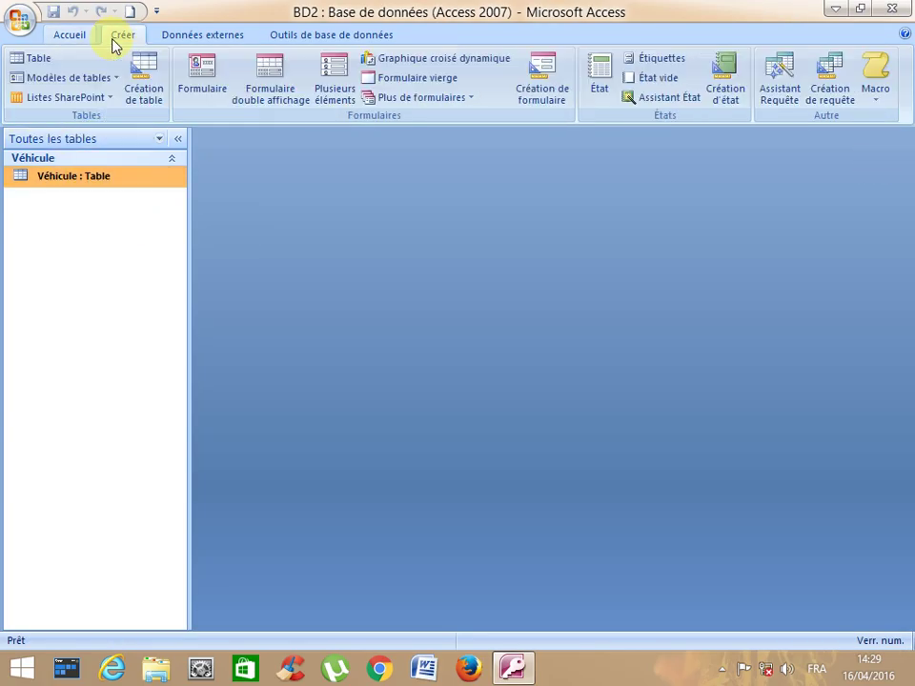
click(141, 97)
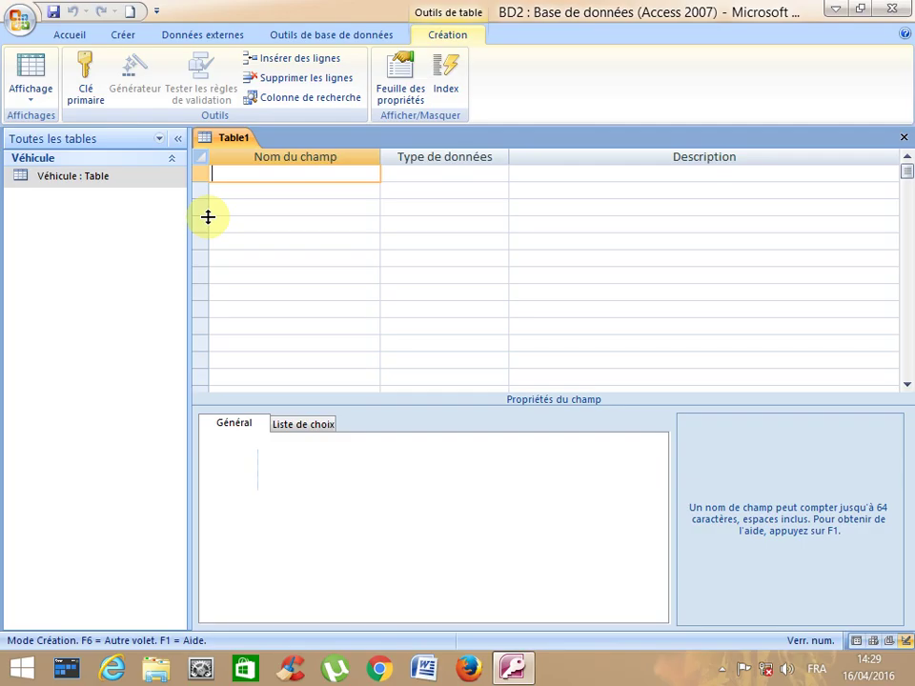
text(Code chauffeu)
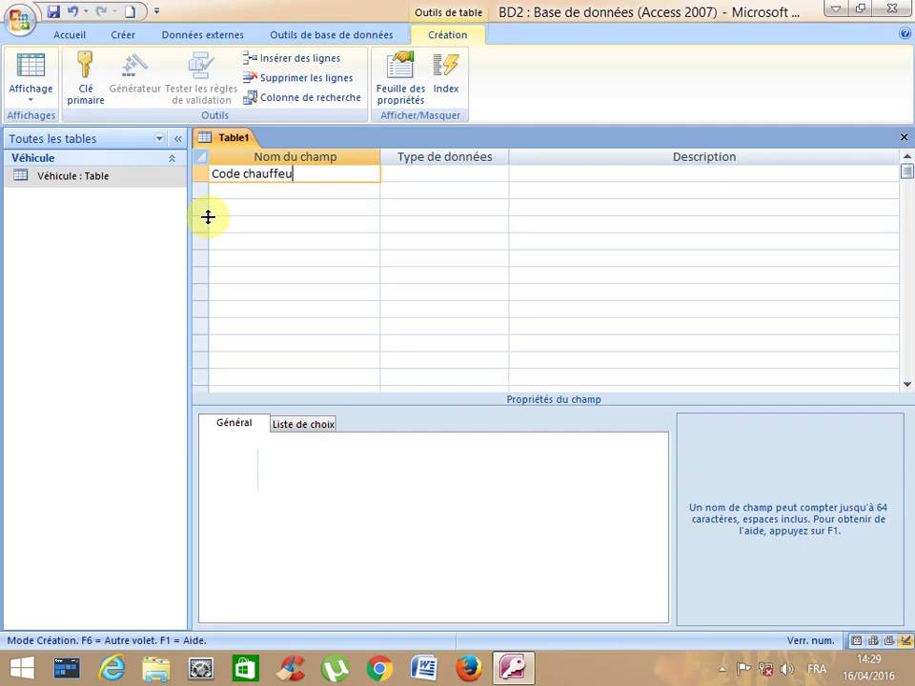
text(r)
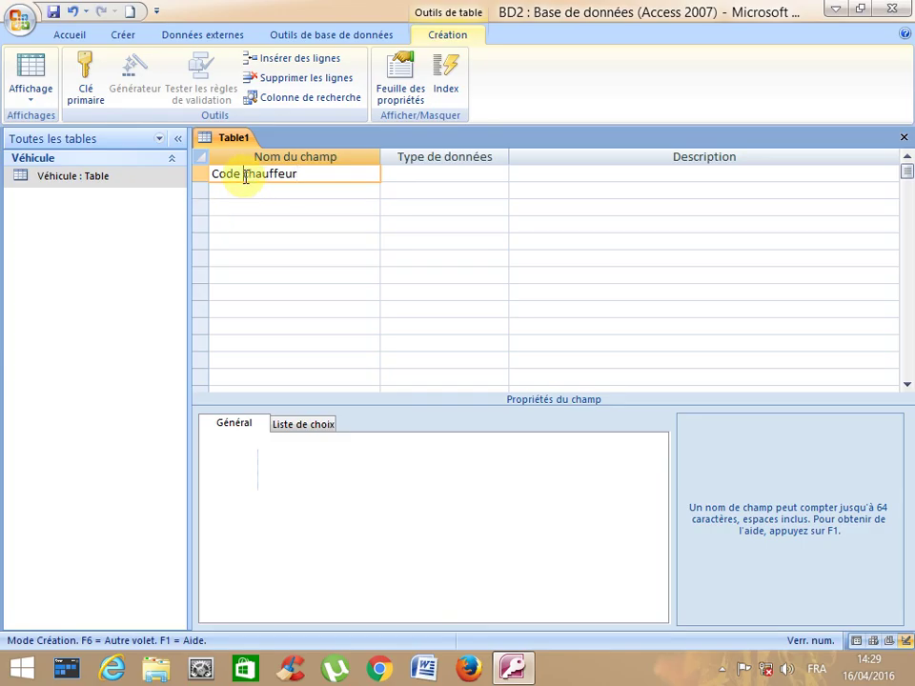
click(243, 181)
key(BackSpace)
click(241, 195)
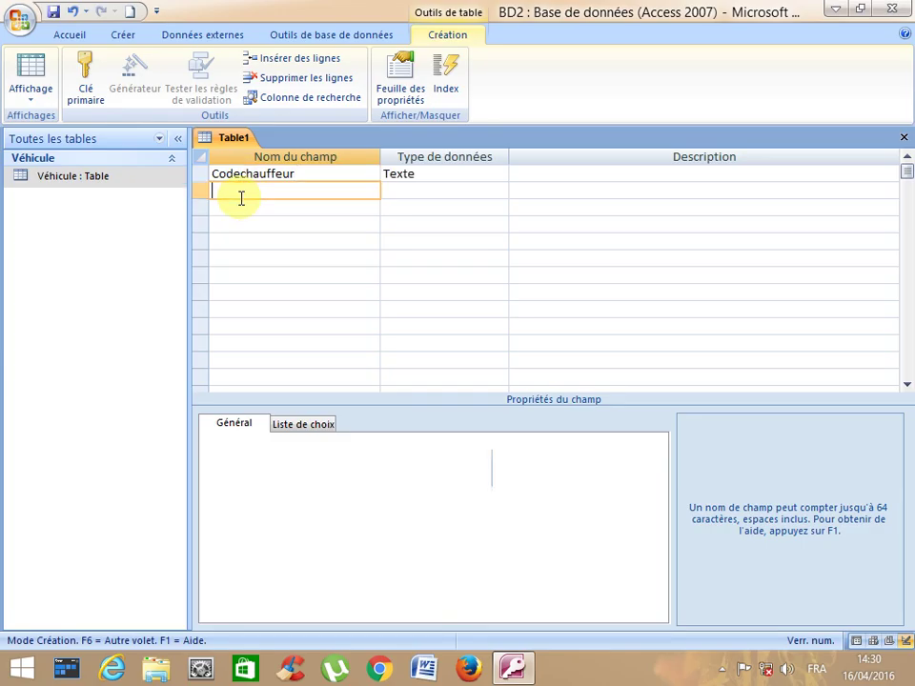
- Add fields Marticule, Datevoyage, Heuredépart and Villedestination
text(Marticule)
click(240, 206)
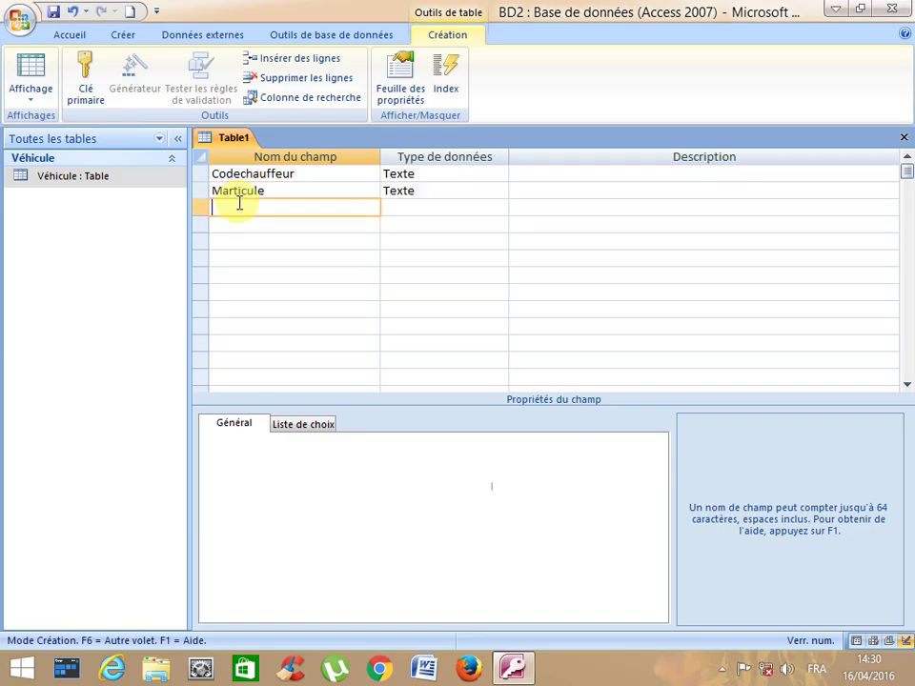
text(Datevoyage)
key(Tab)
click(226, 222)
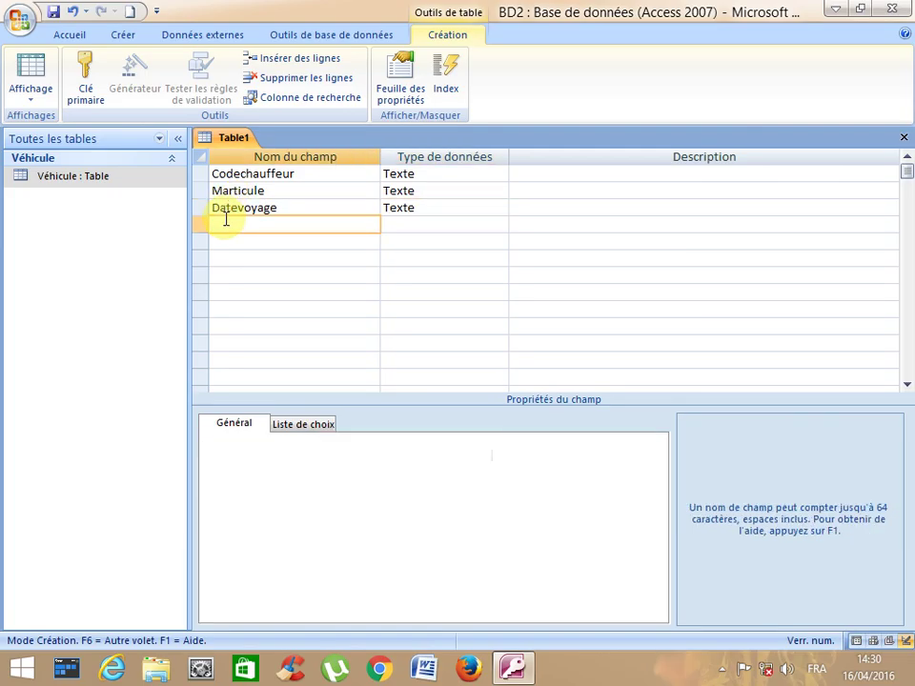
text(Heuredépart)
key(Tab)
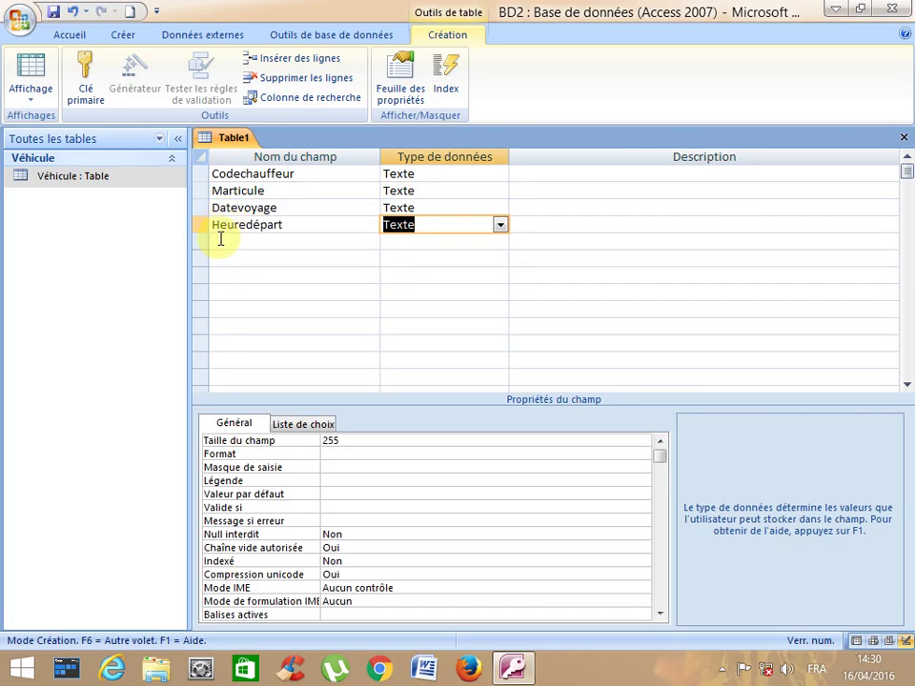
click(220, 240)
text(Ville destination)
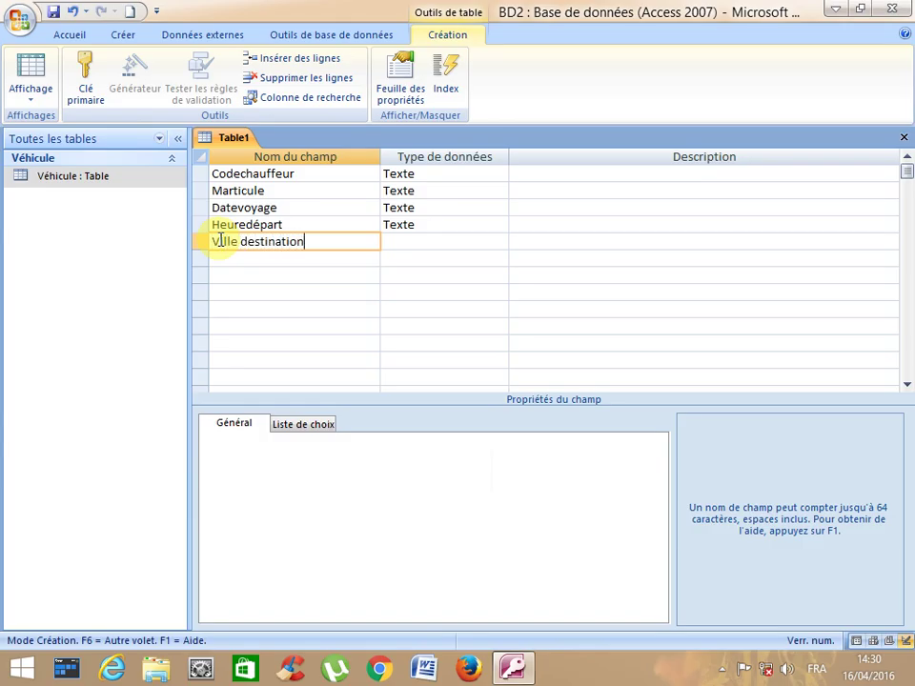
click(242, 244)
key(BackSpace)
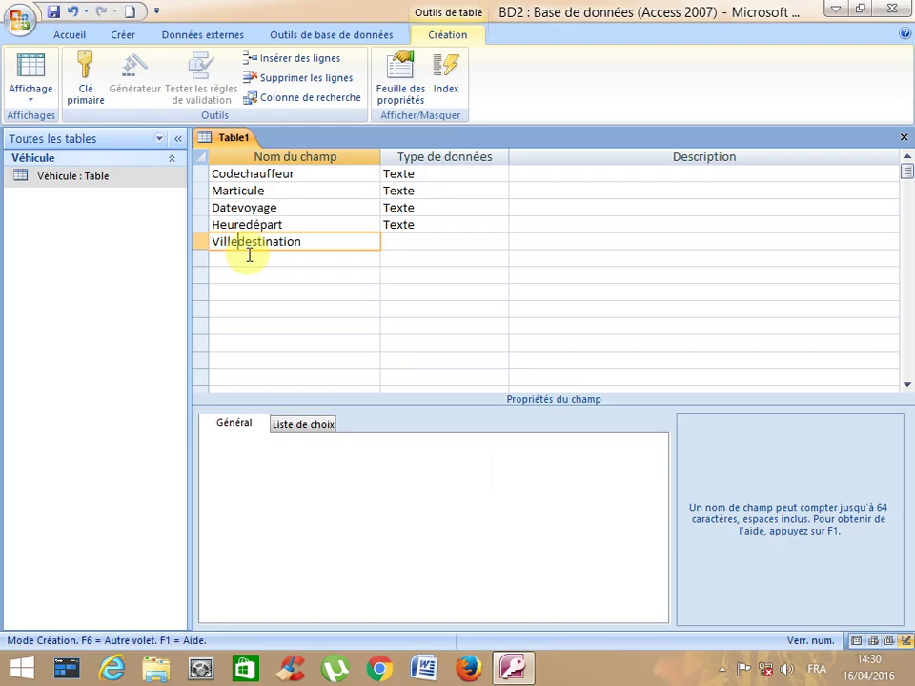
click(249, 257)
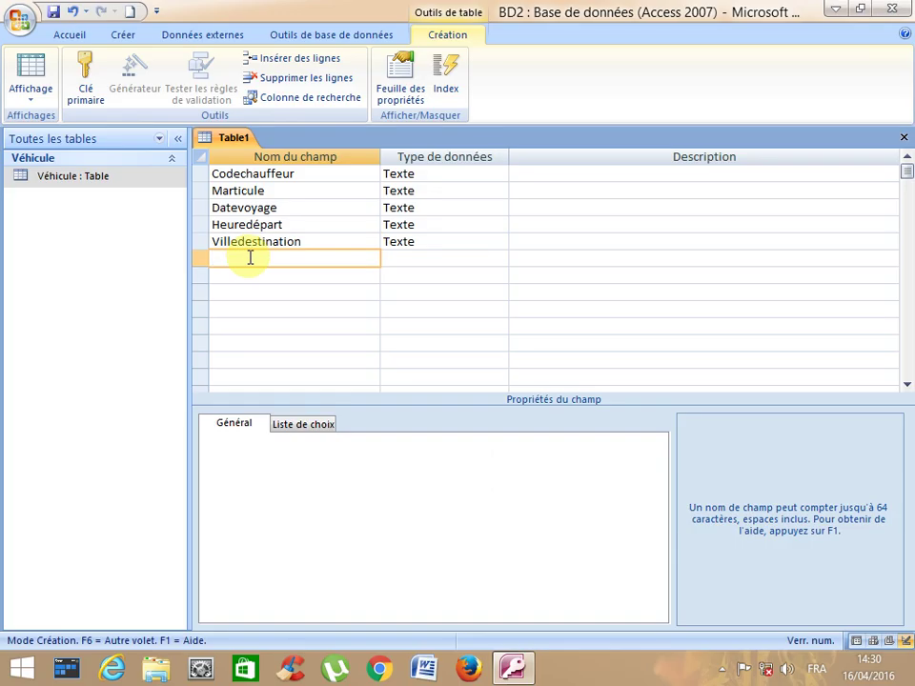
- Set Datevoyage and Heuredépart to the Date/Heure data type
click(418, 174)
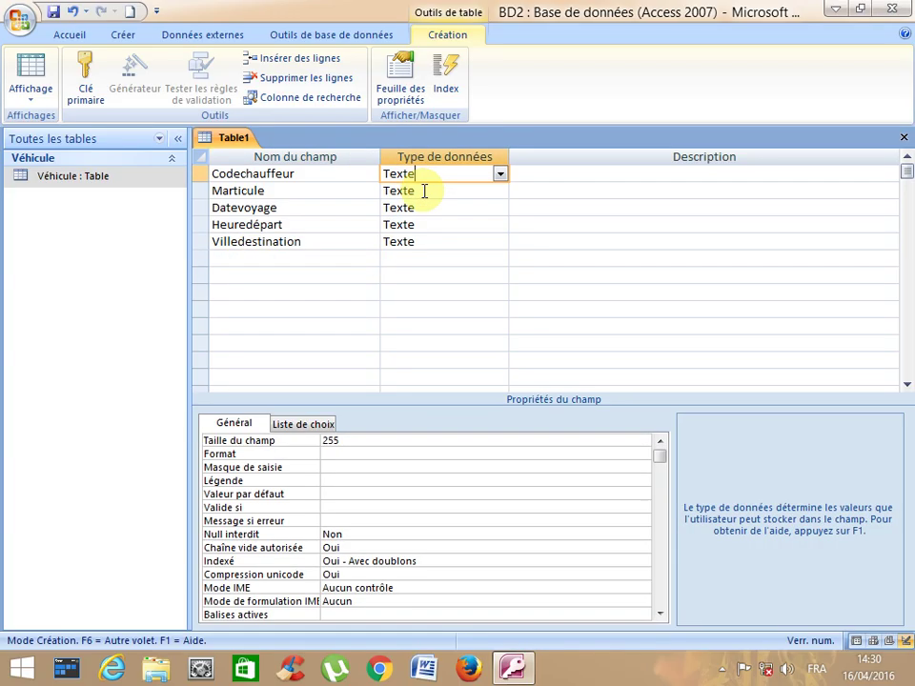
click(425, 192)
click(419, 207)
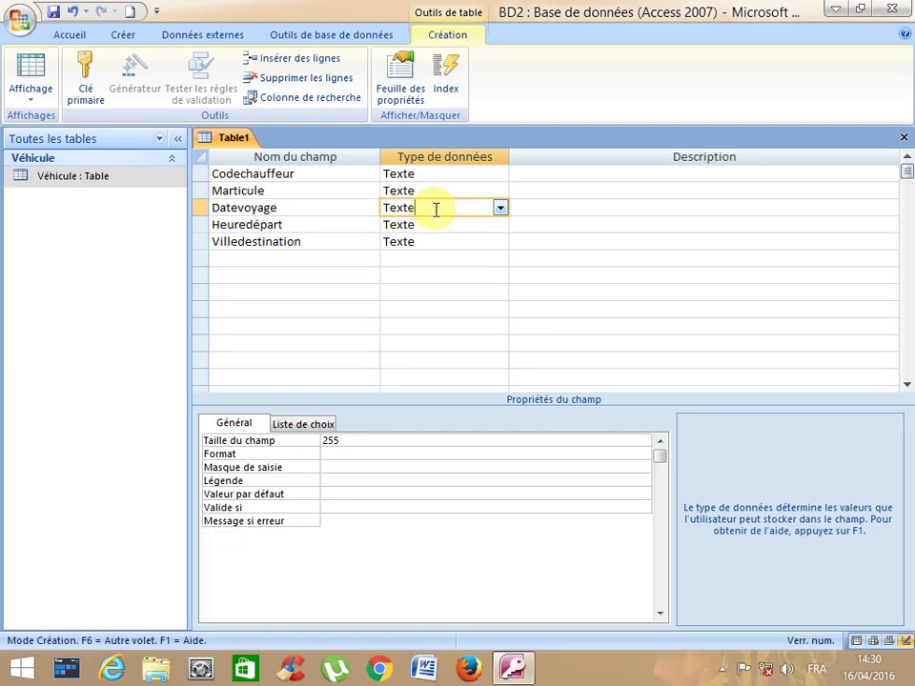
click(500, 206)
click(447, 276)
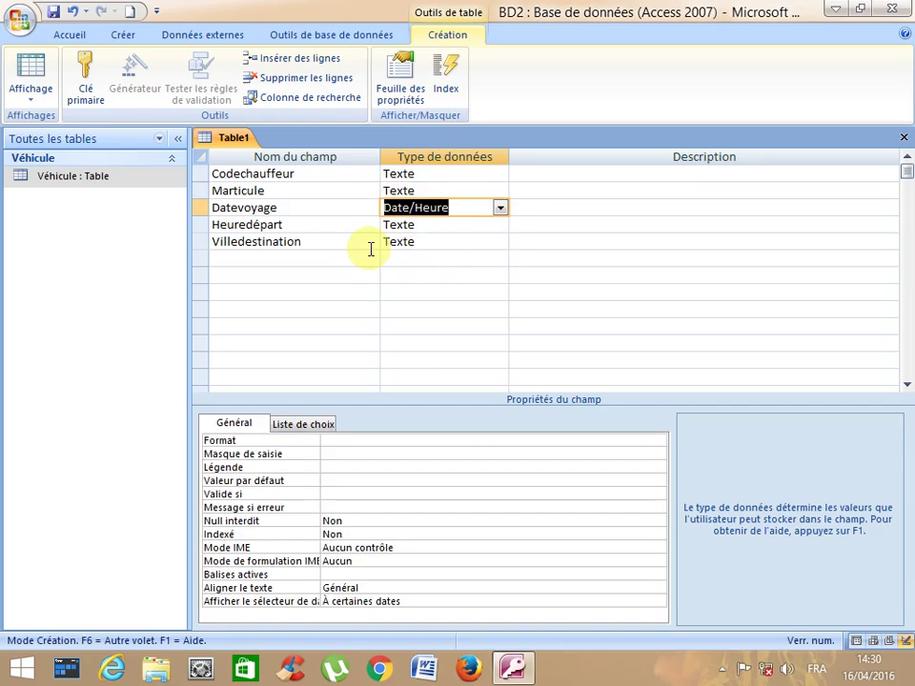
click(404, 225)
click(500, 225)
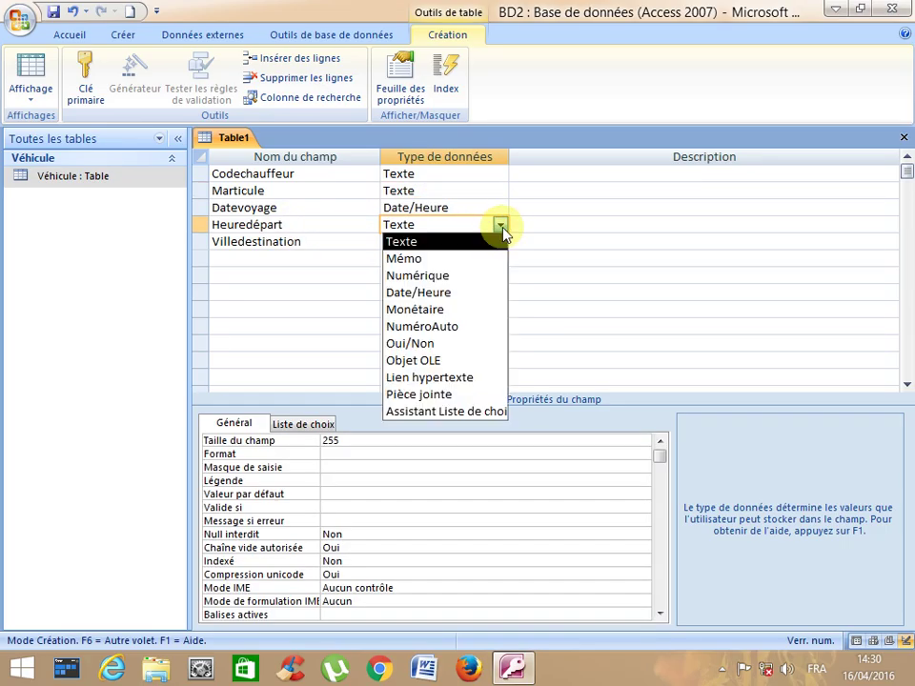
click(452, 302)
click(417, 242)
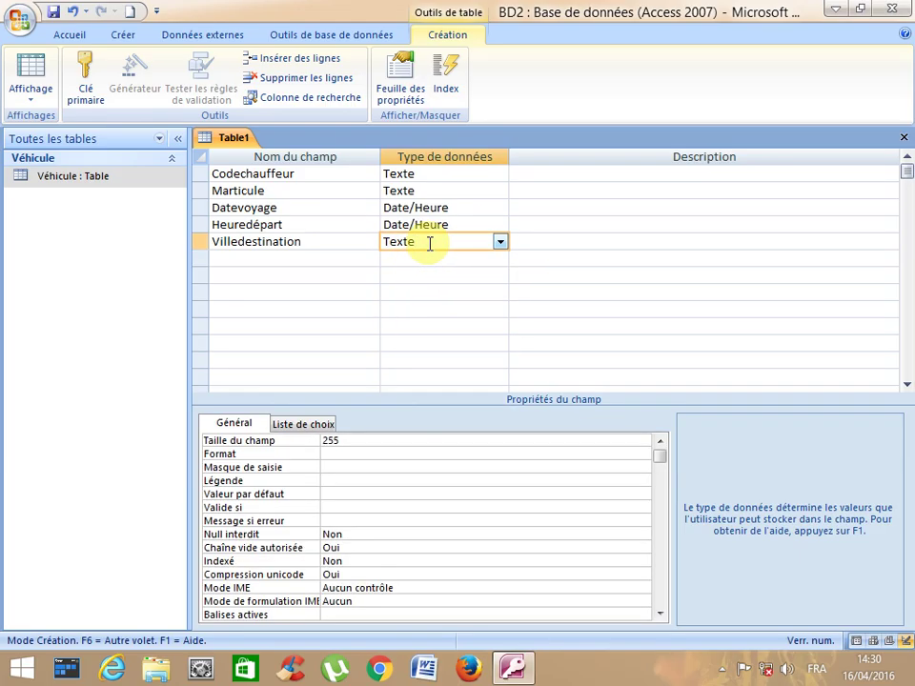
- Make Codechauffeur and Marticule a joint primary key
click(248, 175)
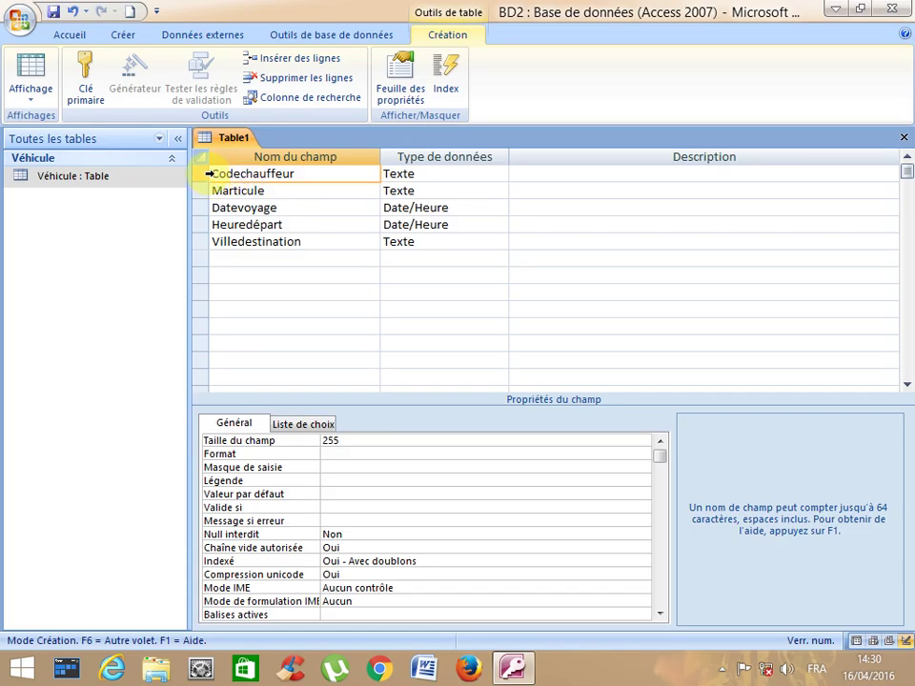
click(207, 174)
drag(205, 174, 205, 190)
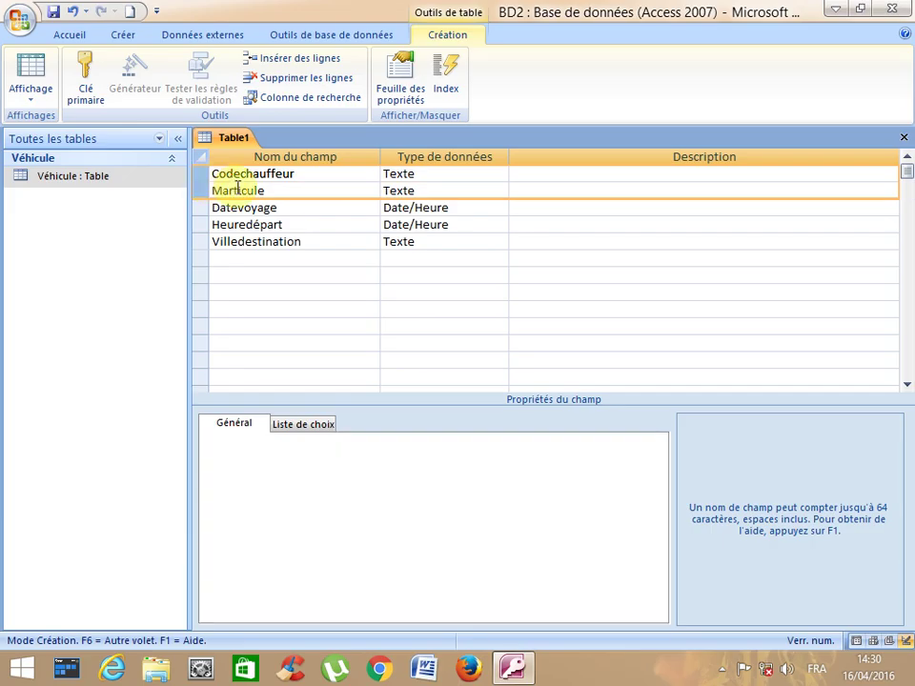
click(89, 93)
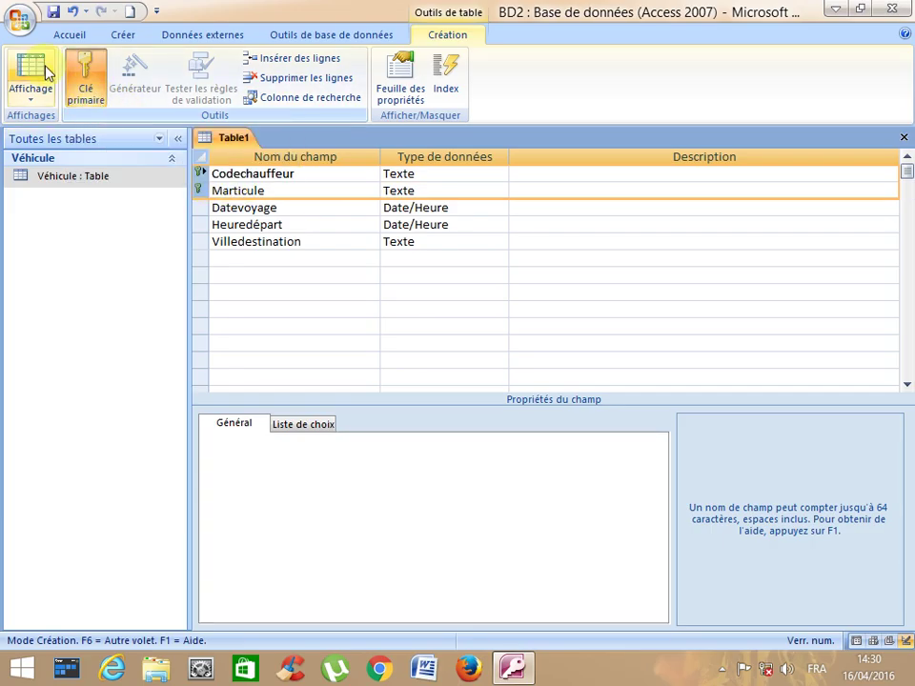
- Save the table as voyage
click(54, 13)
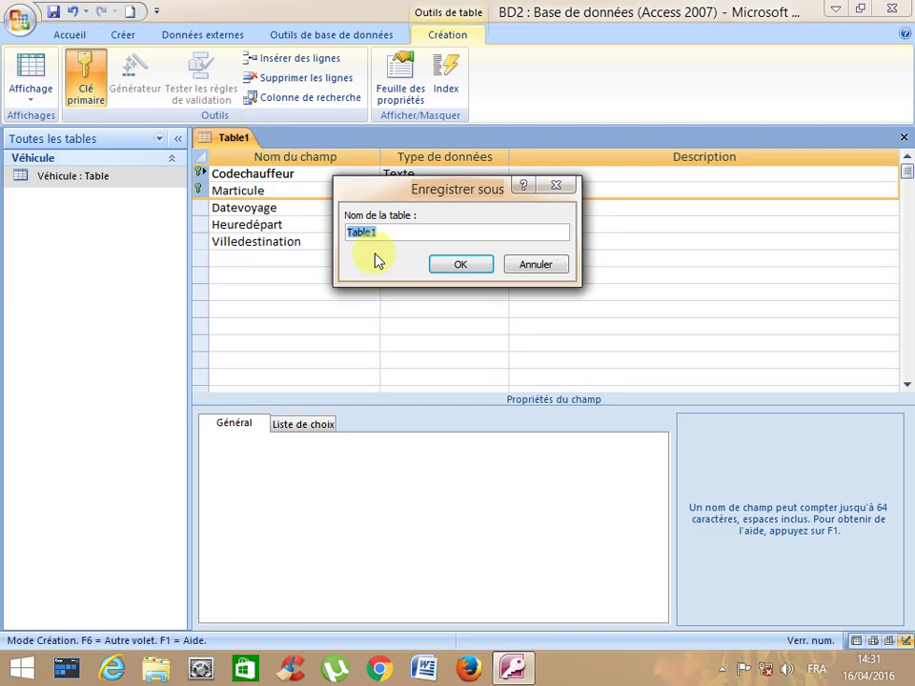
text(voyage)
click(465, 266)
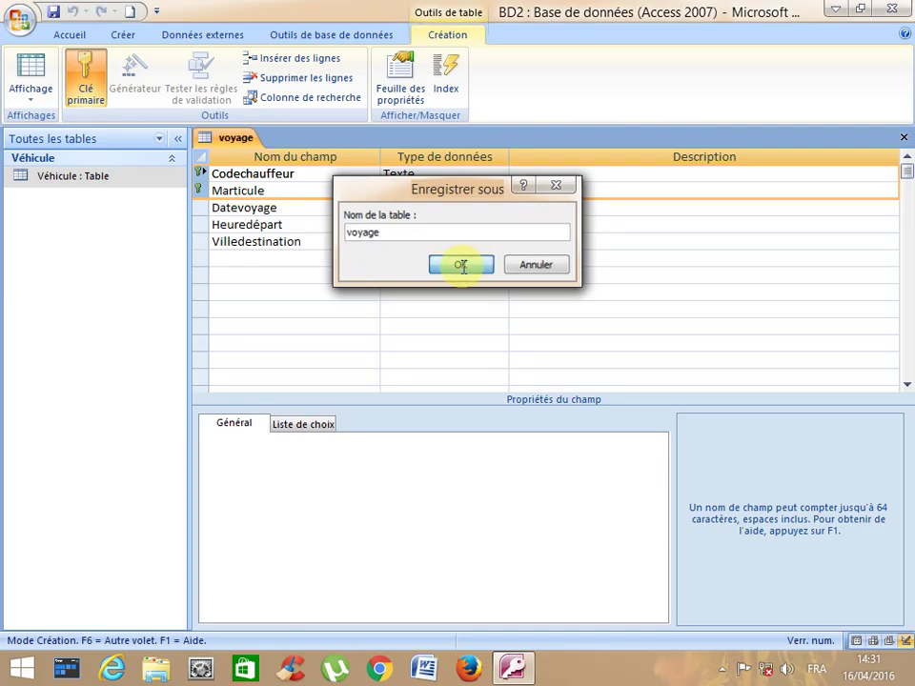
- Close voyage, start a new table design and add the field codeChauffeur
click(904, 137)
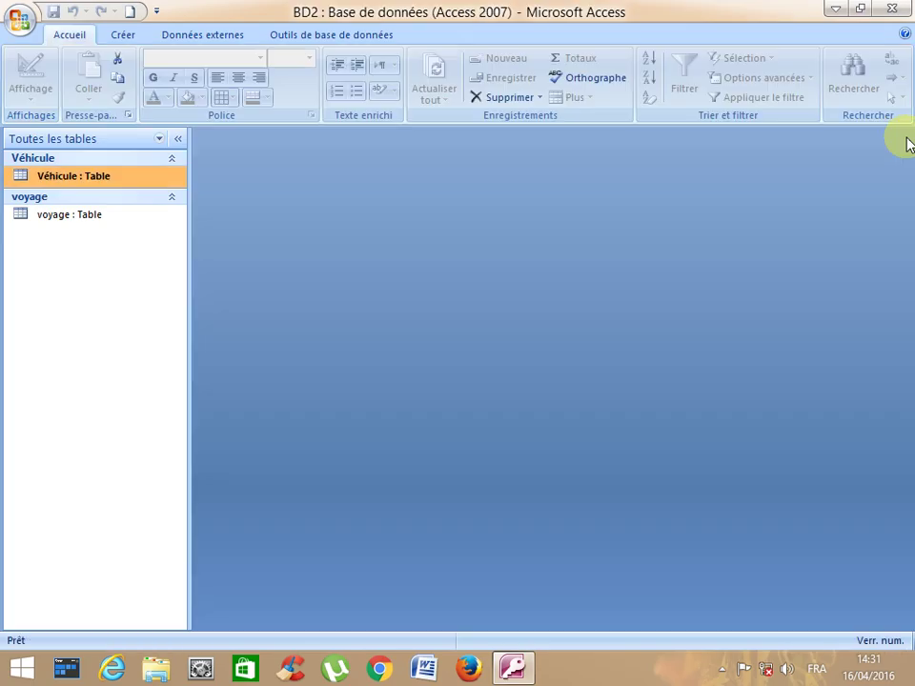
click(124, 35)
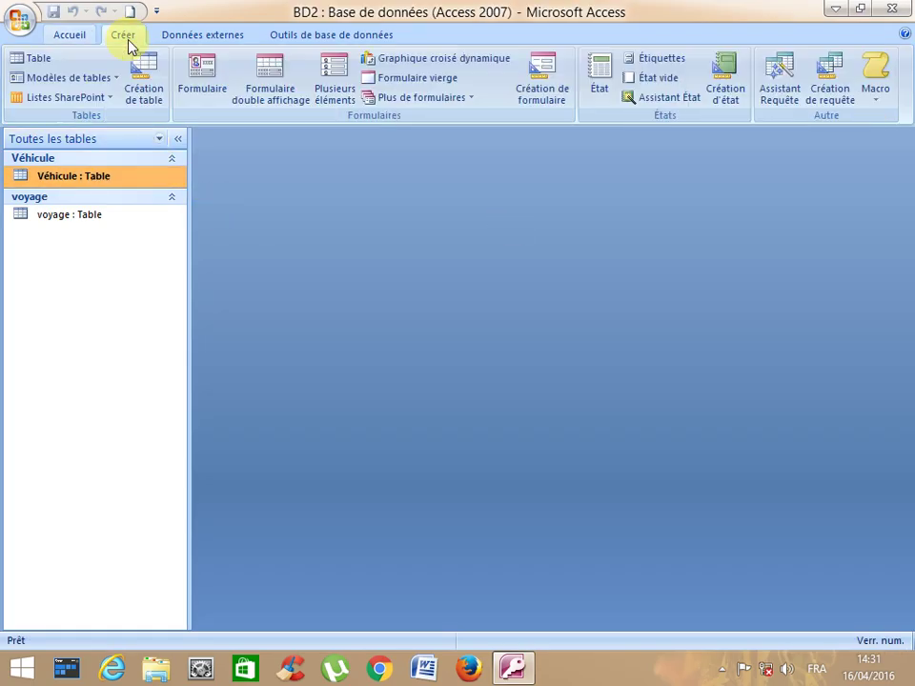
click(145, 88)
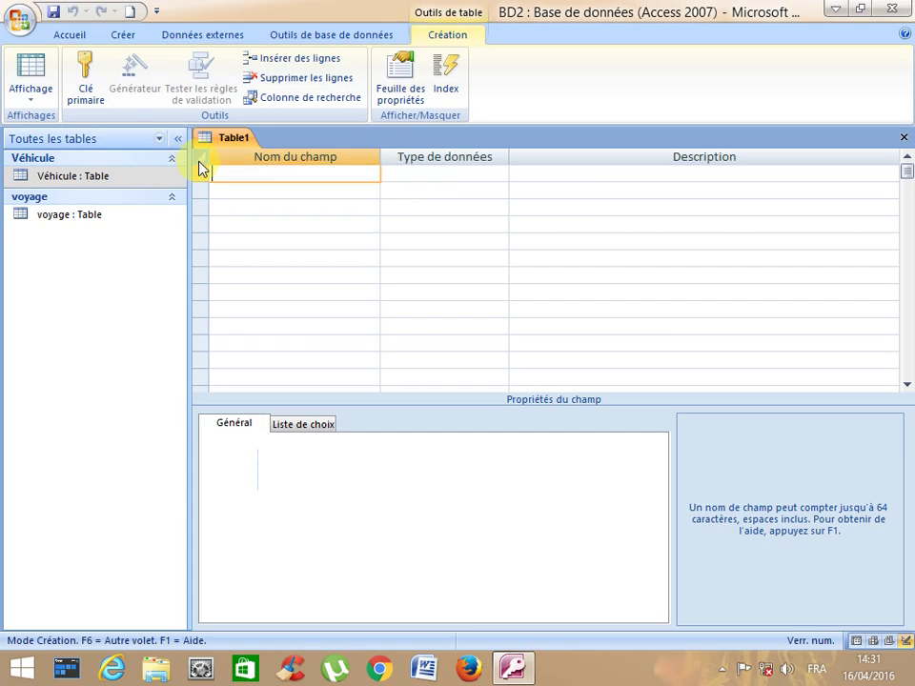
text(Chauffeur)
click(397, 176)
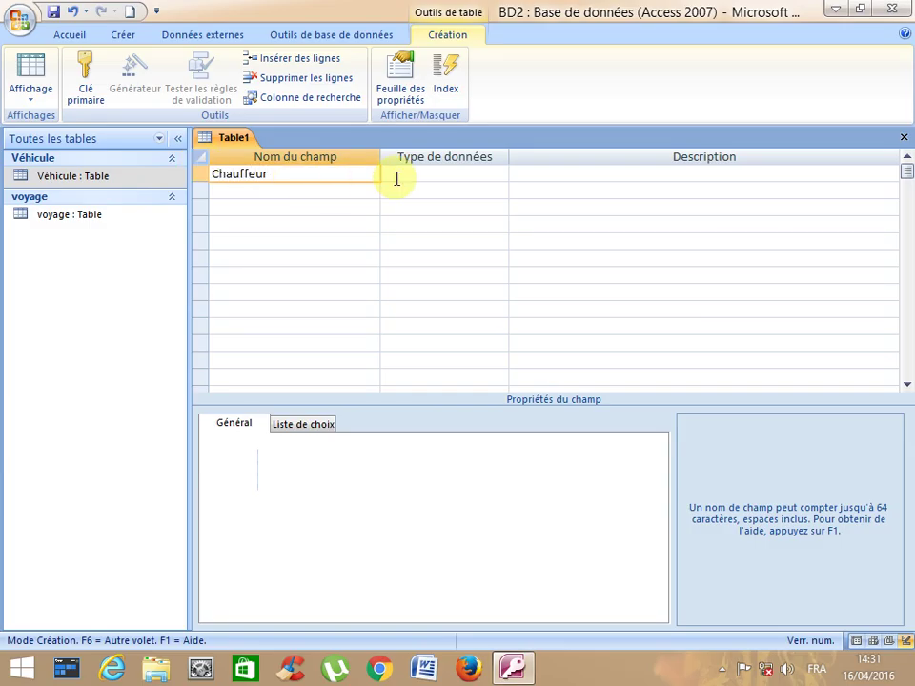
click(332, 188)
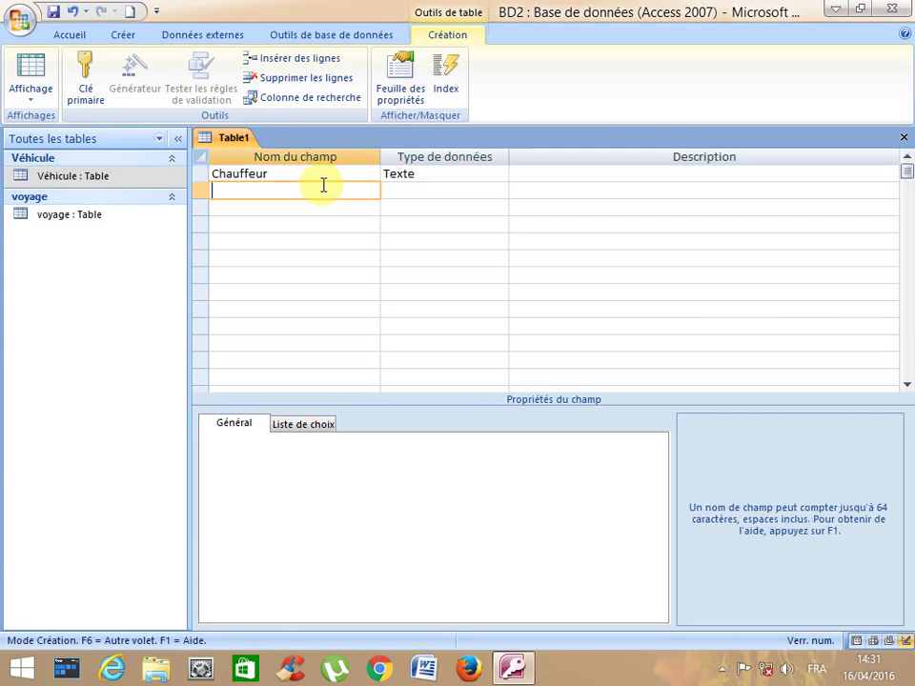
click(212, 173)
text(code)
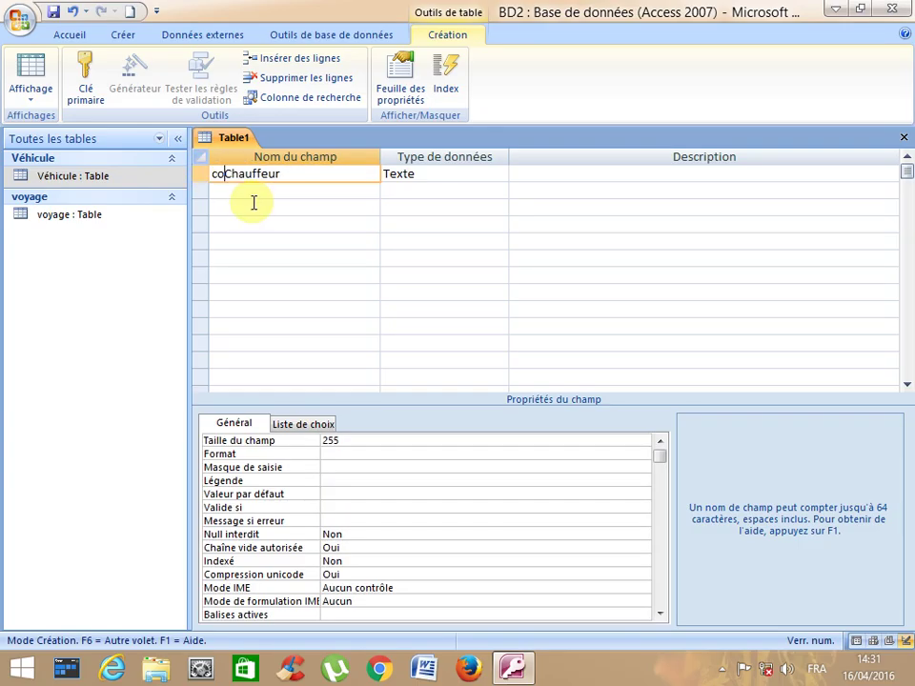
click(254, 191)
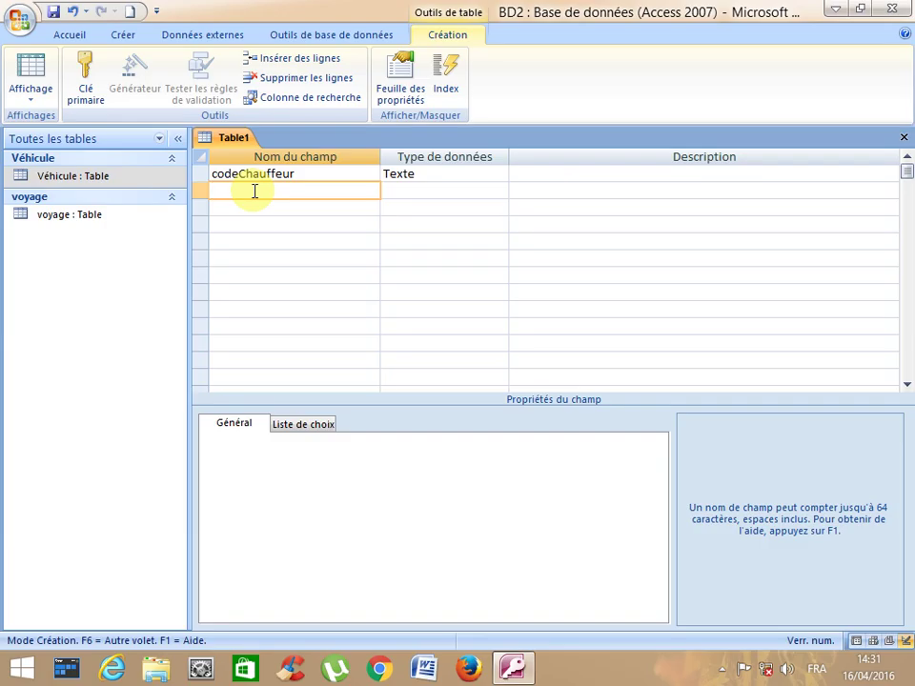
- Add fields Nom, Prénom, Datenaissance, Adresse and Date recrutement
text(Nom)
key(Down)
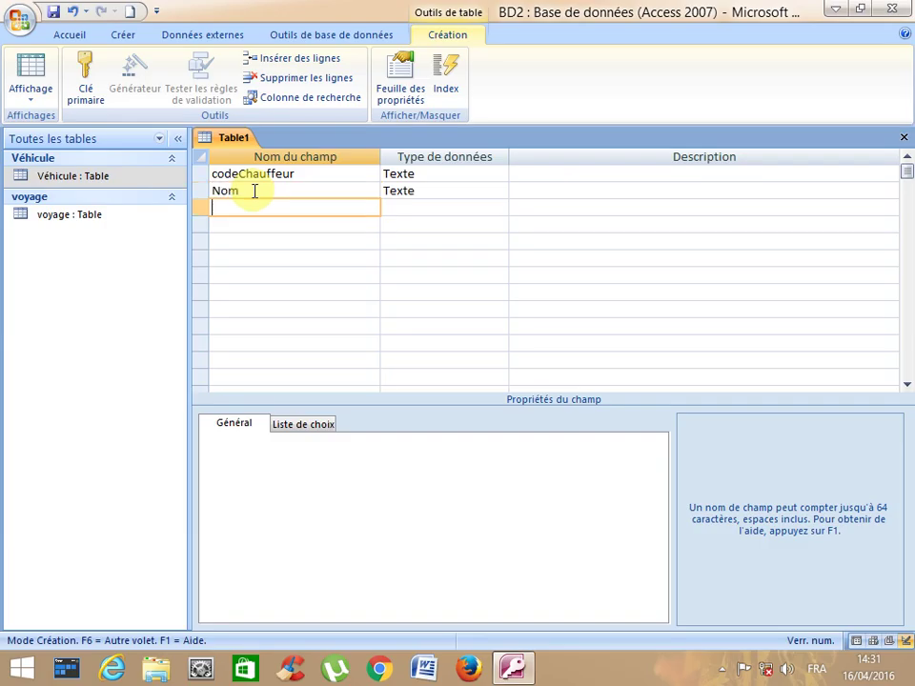
text(Prénom)
key(Down)
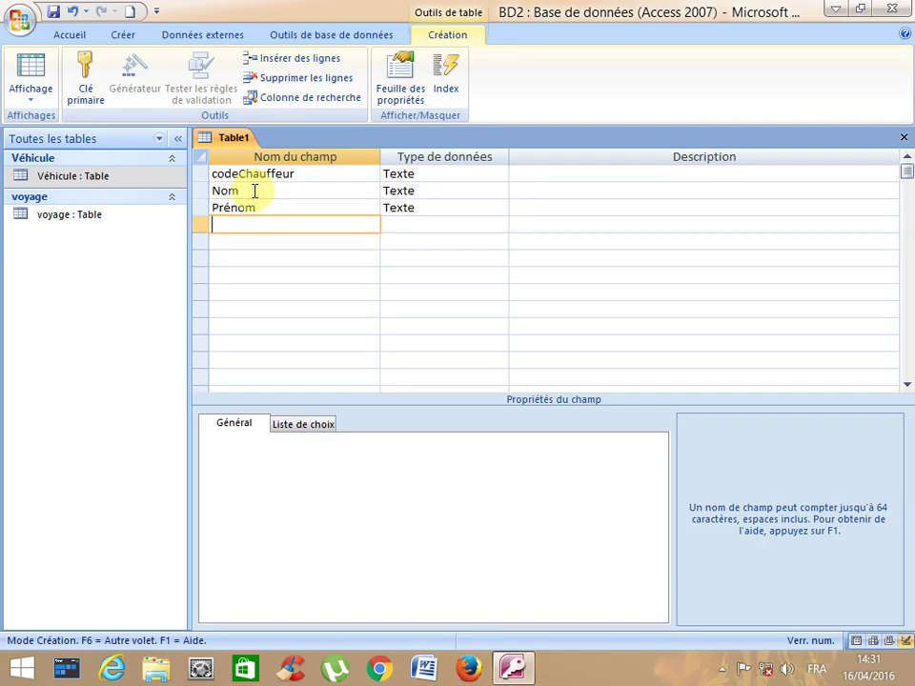
text(Datenaissance)
key(Down)
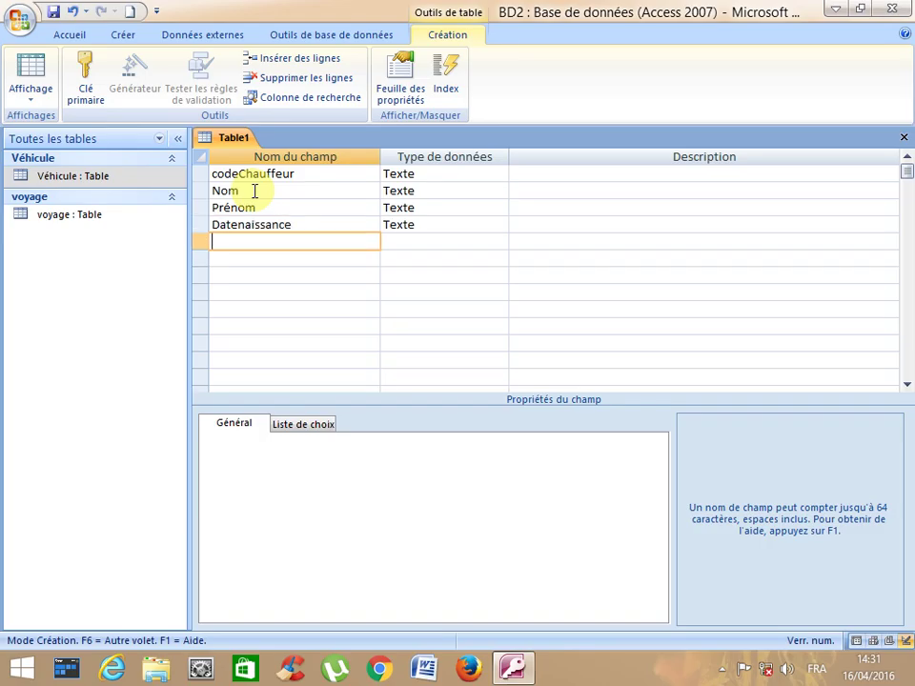
text(Adresse)
key(Down)
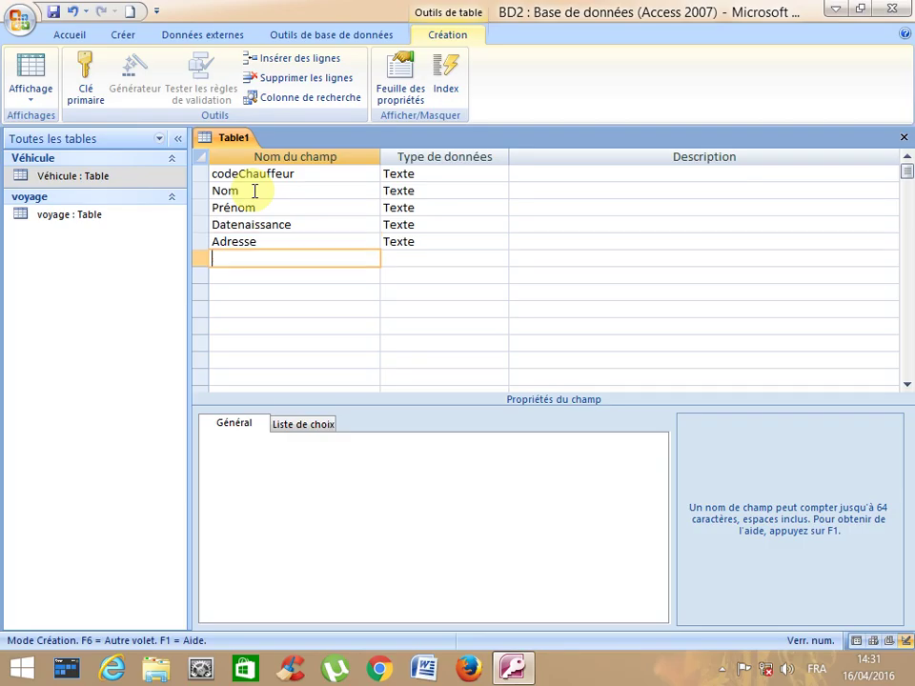
text(Date recrutemen)
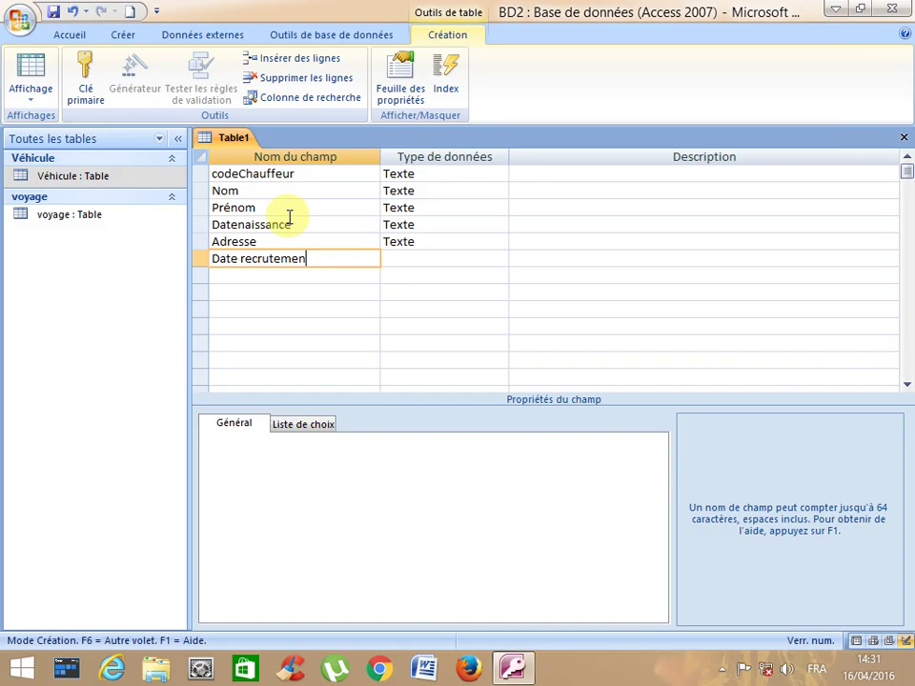
text(t)
click(403, 259)
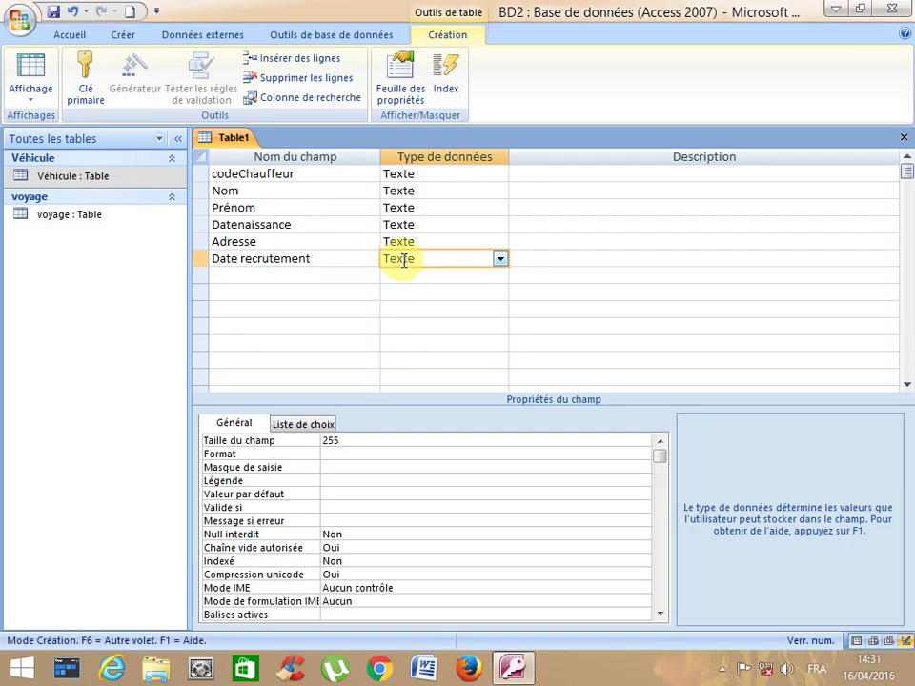
- Make Datenaissance and Date recrutement Date/Heure, and set codeChauffeur as primary key
click(434, 179)
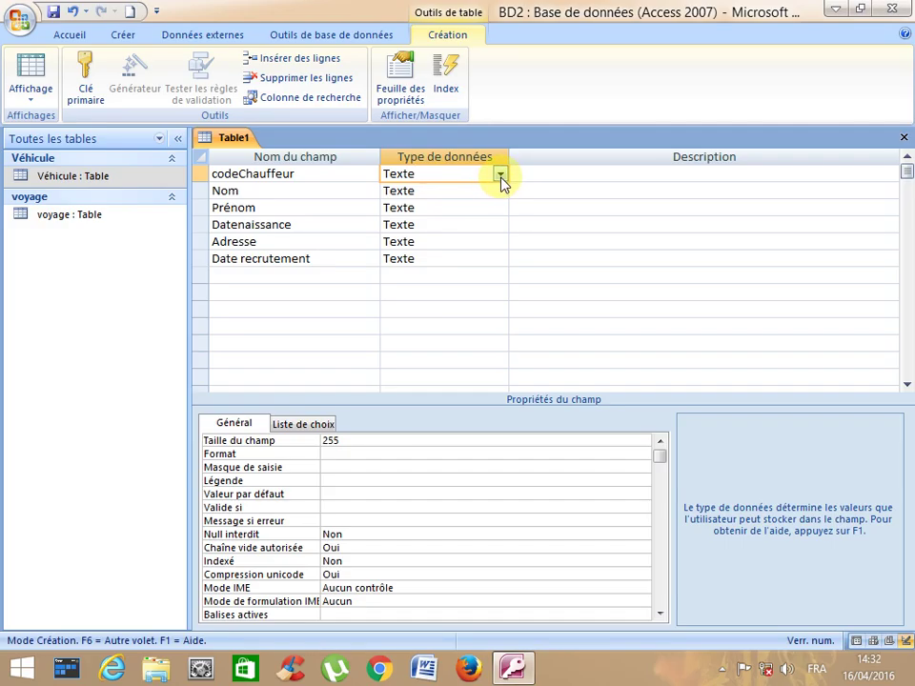
click(454, 191)
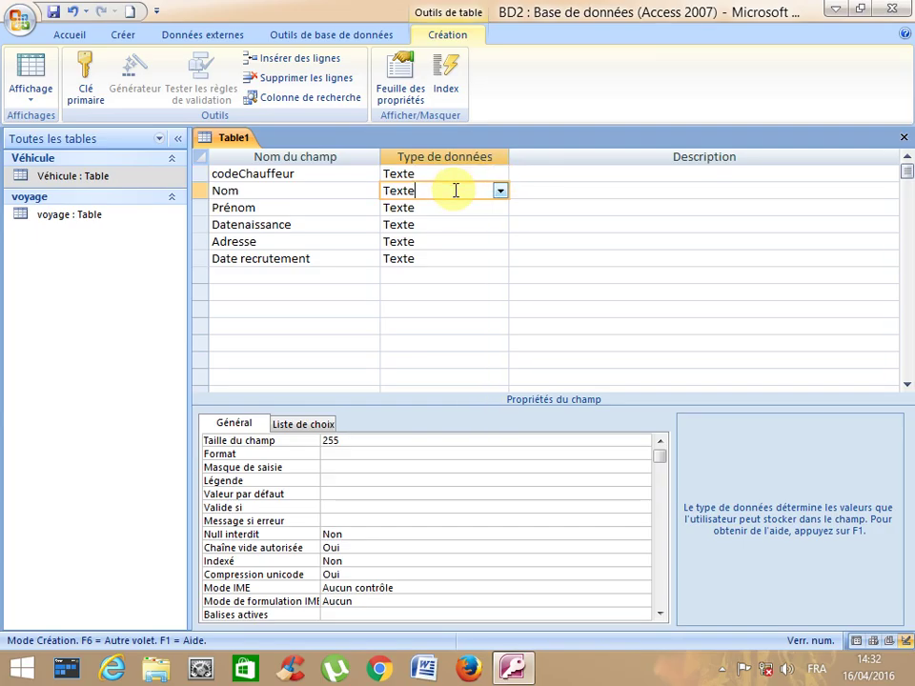
click(444, 207)
click(441, 225)
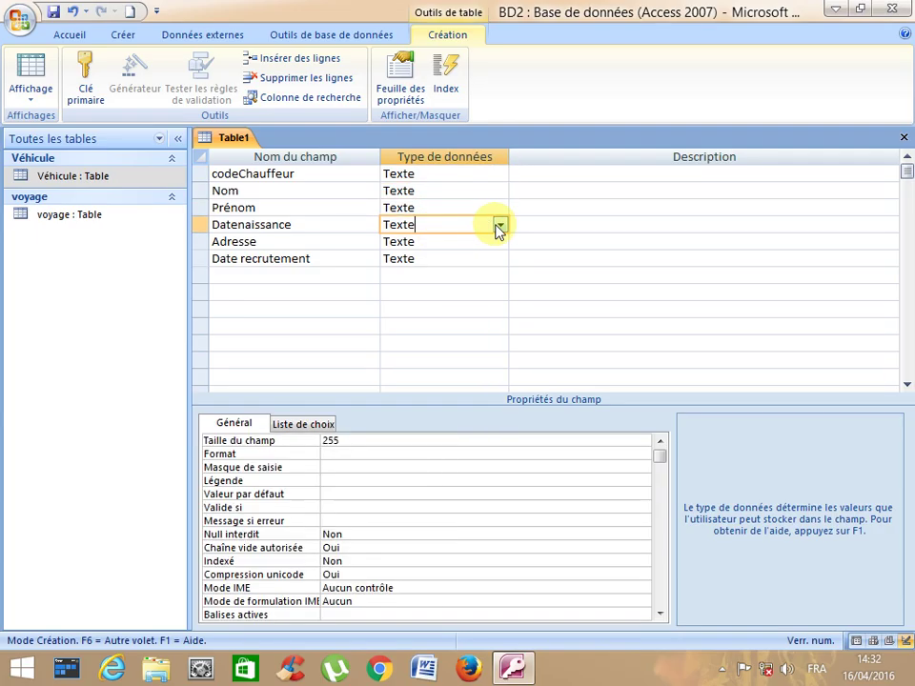
click(499, 224)
click(454, 294)
click(427, 242)
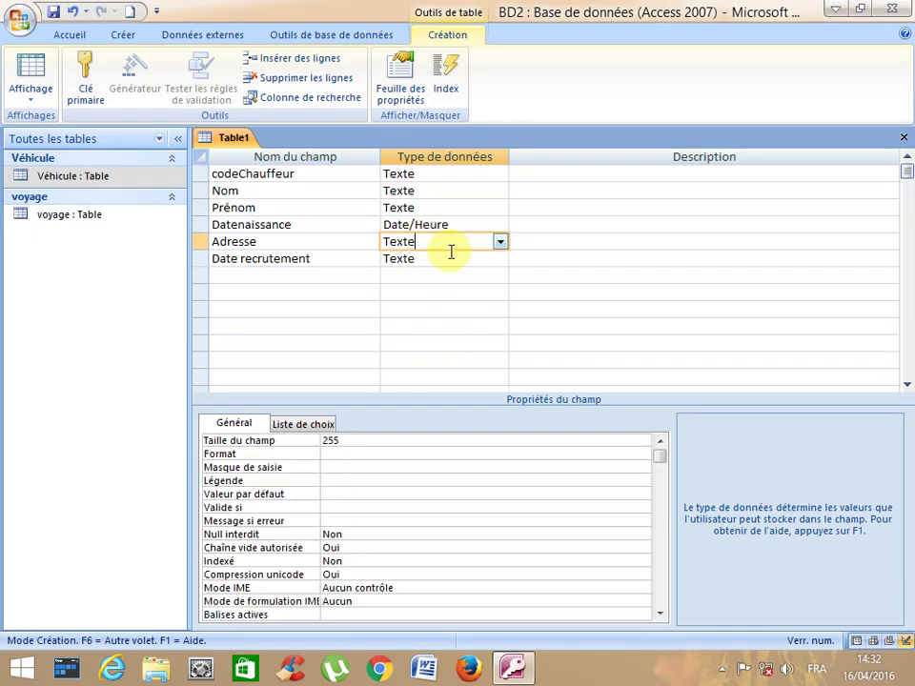
click(464, 259)
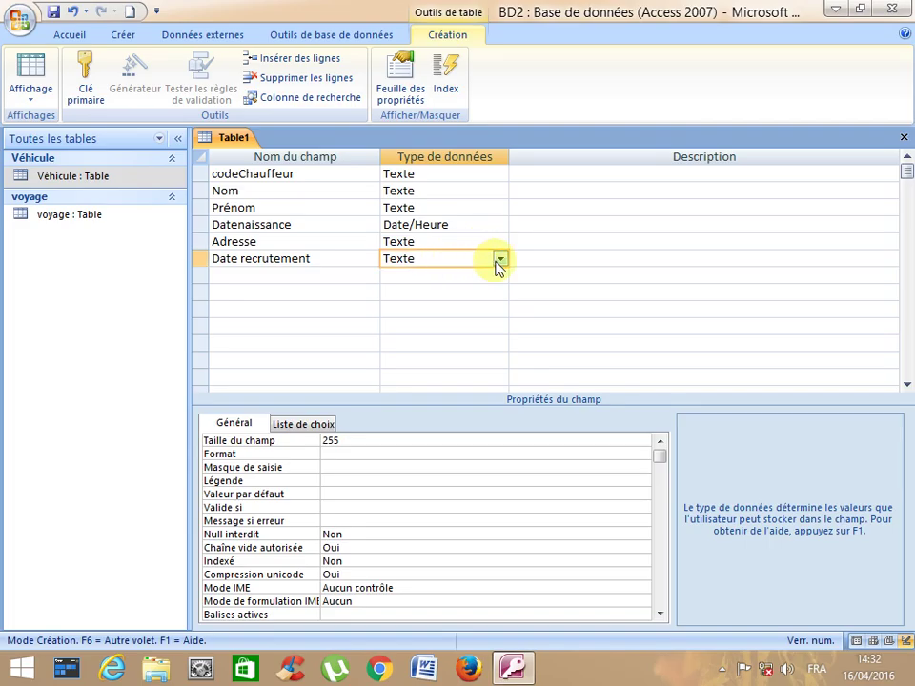
click(499, 258)
click(456, 329)
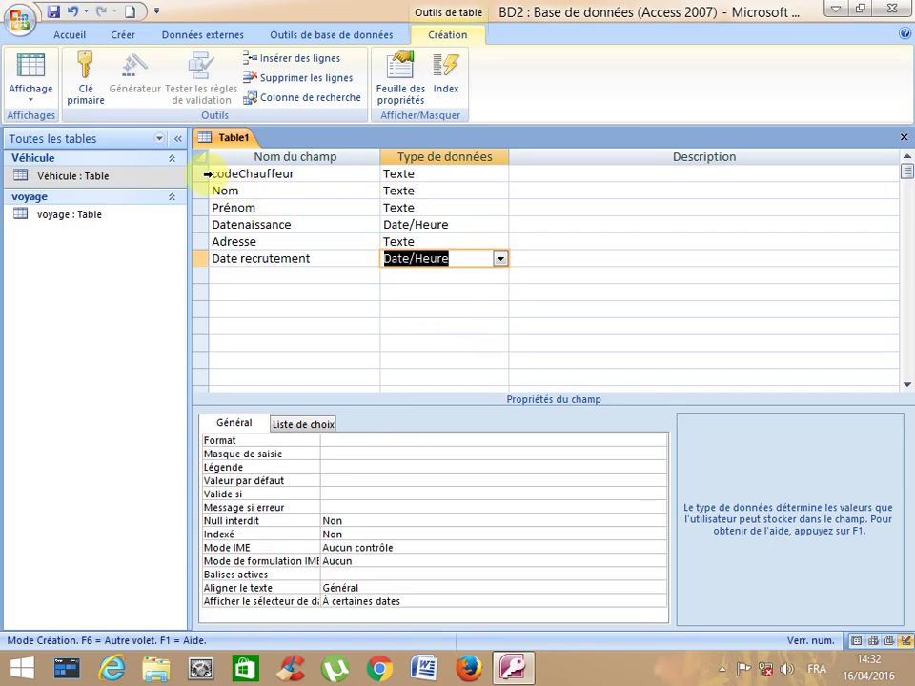
click(203, 174)
click(77, 88)
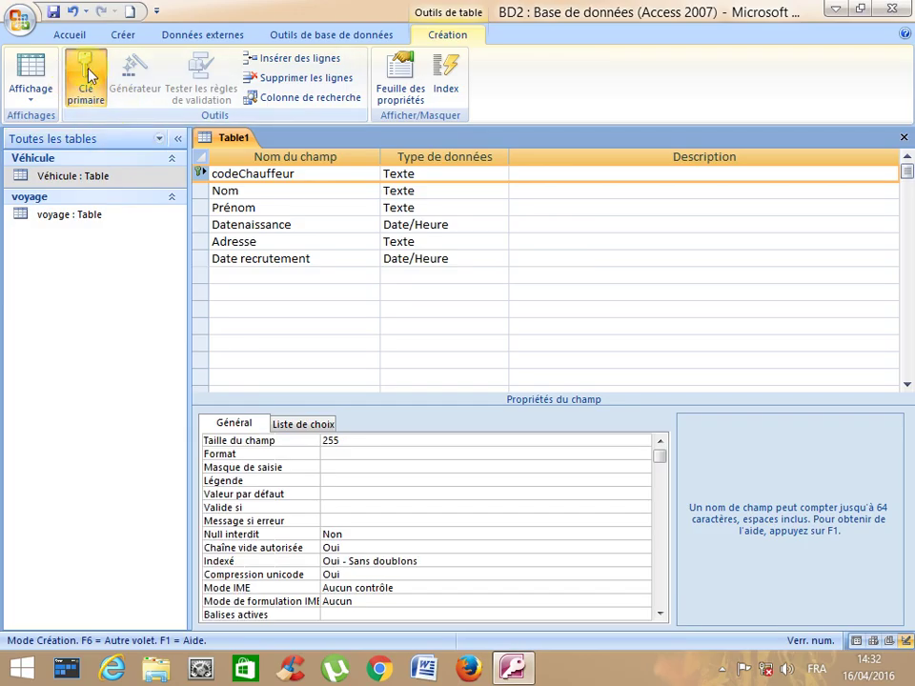
- Save the third table as chauffeur and close its design view
click(53, 11)
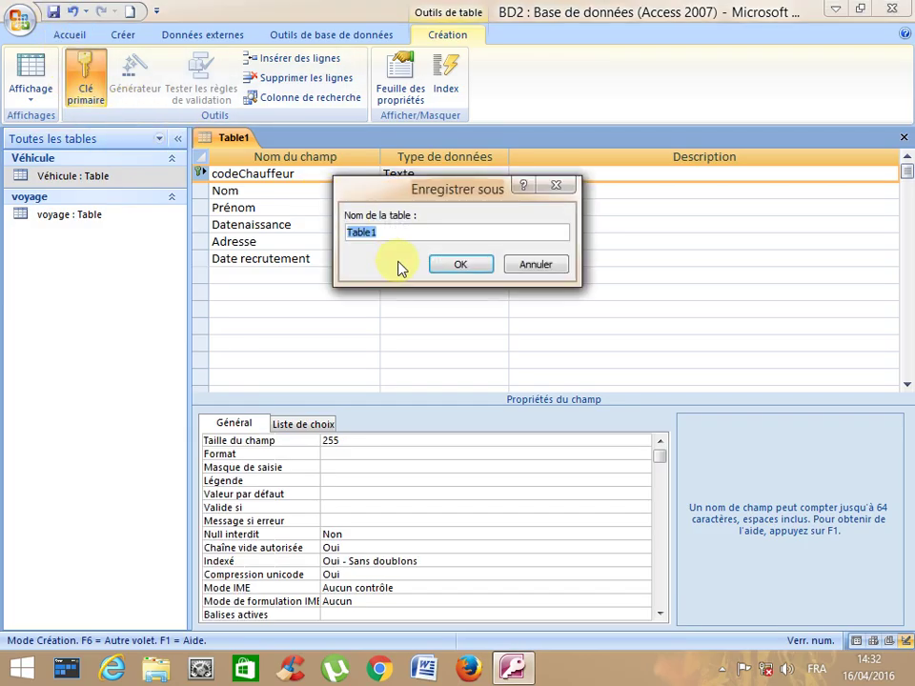
text(chauffeur)
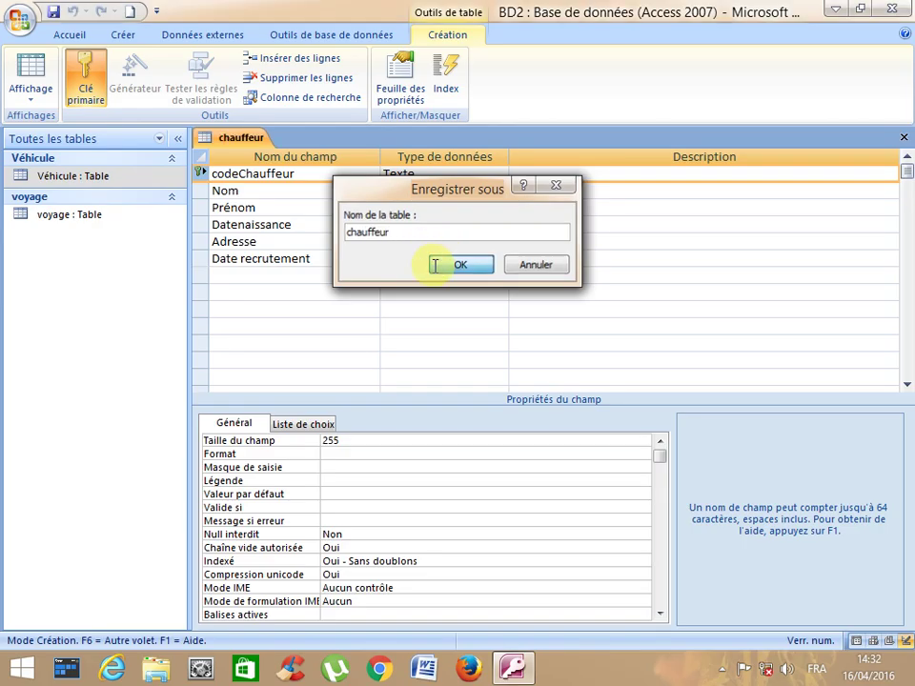
click(435, 264)
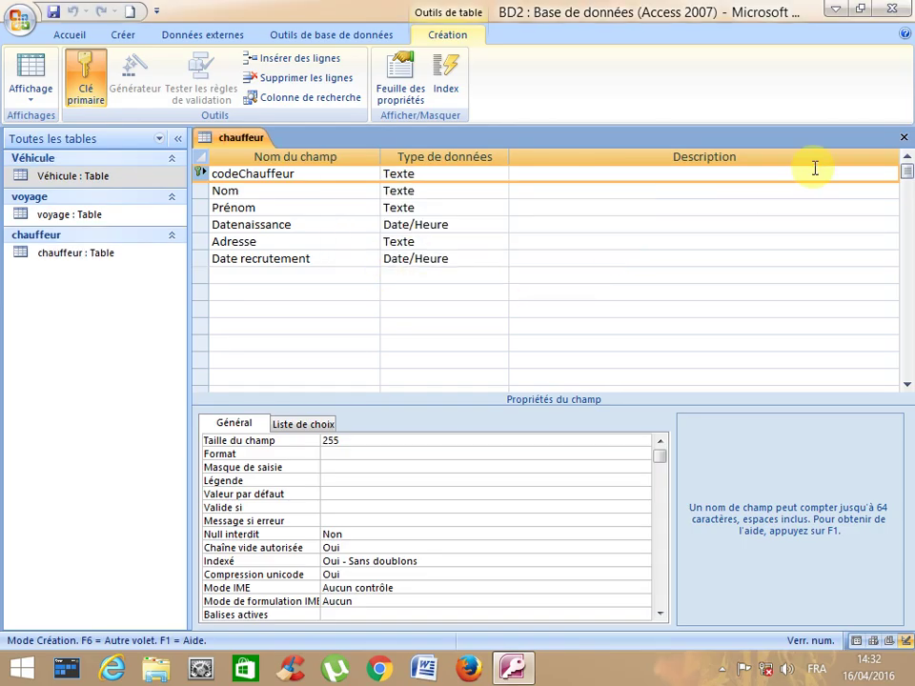
click(902, 140)
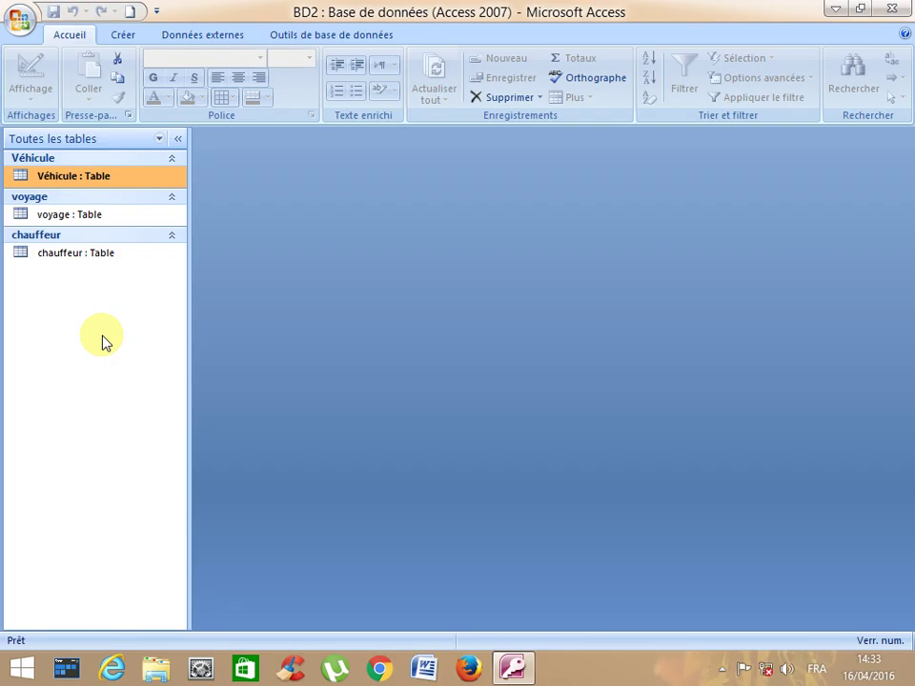
- Open the voyage table in Design view
double_click(61, 218)
click(30, 105)
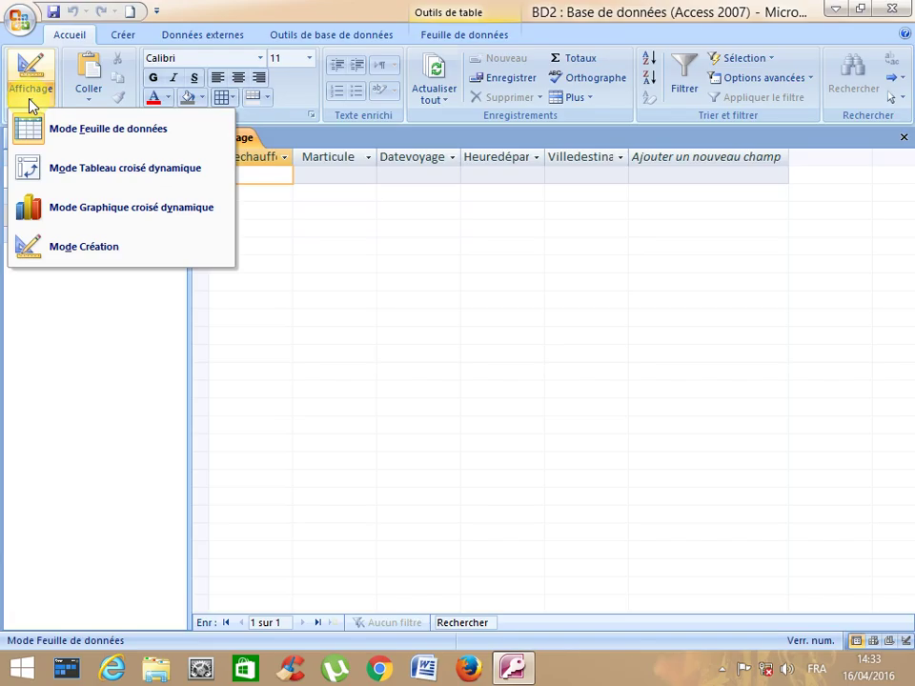
click(89, 242)
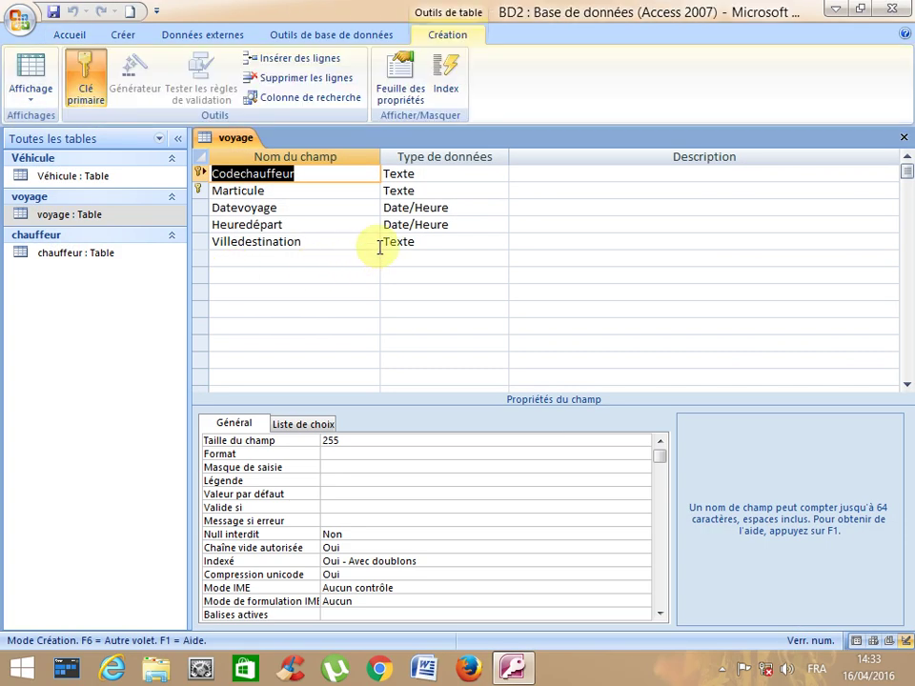
- Set Codechauffeur's input mask to C\h00, save, and close the table
click(425, 176)
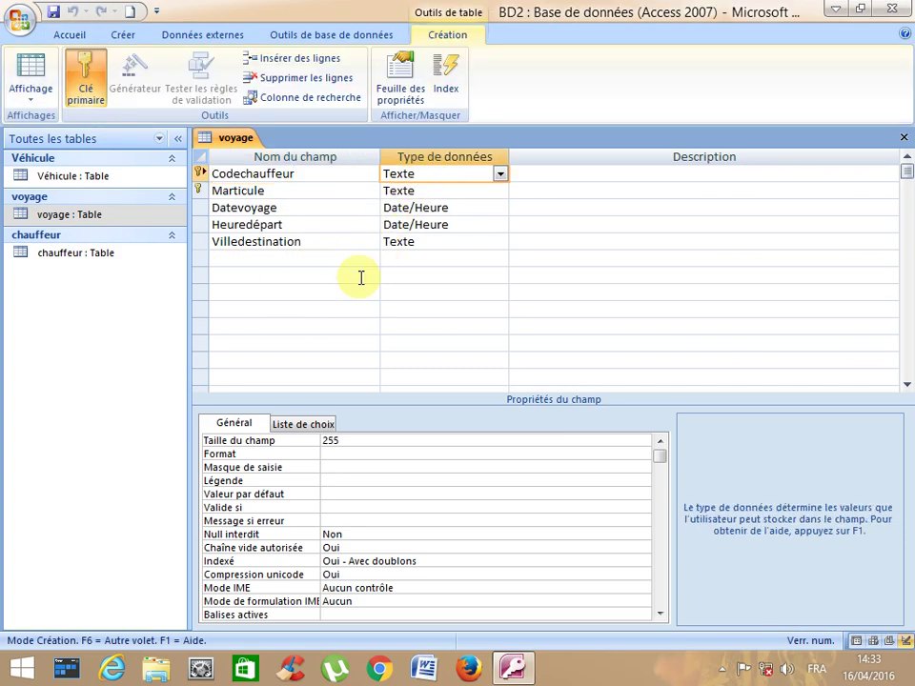
click(343, 466)
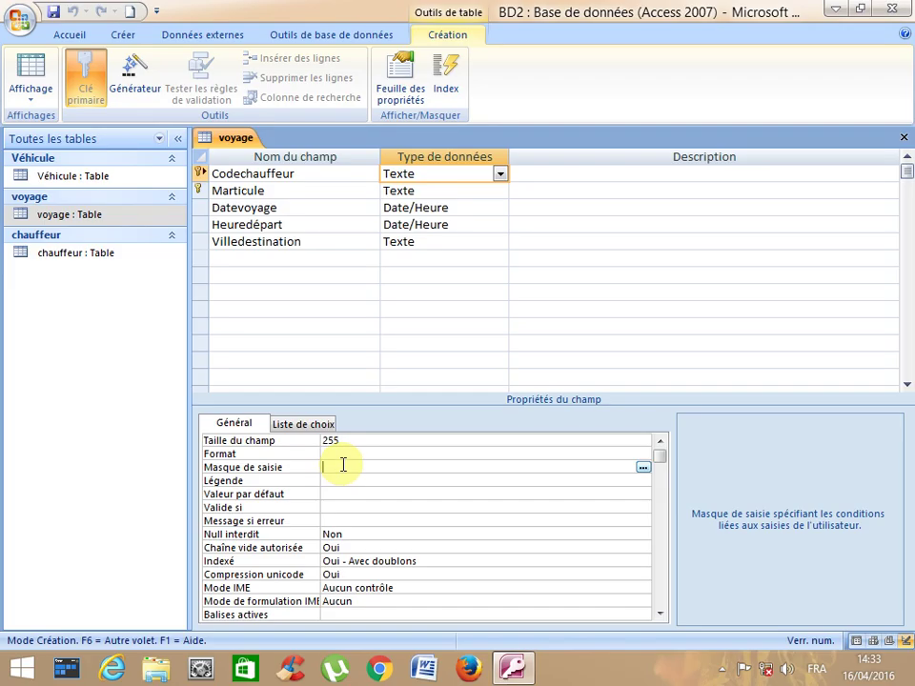
text(C\)
text(h0)
text(0)
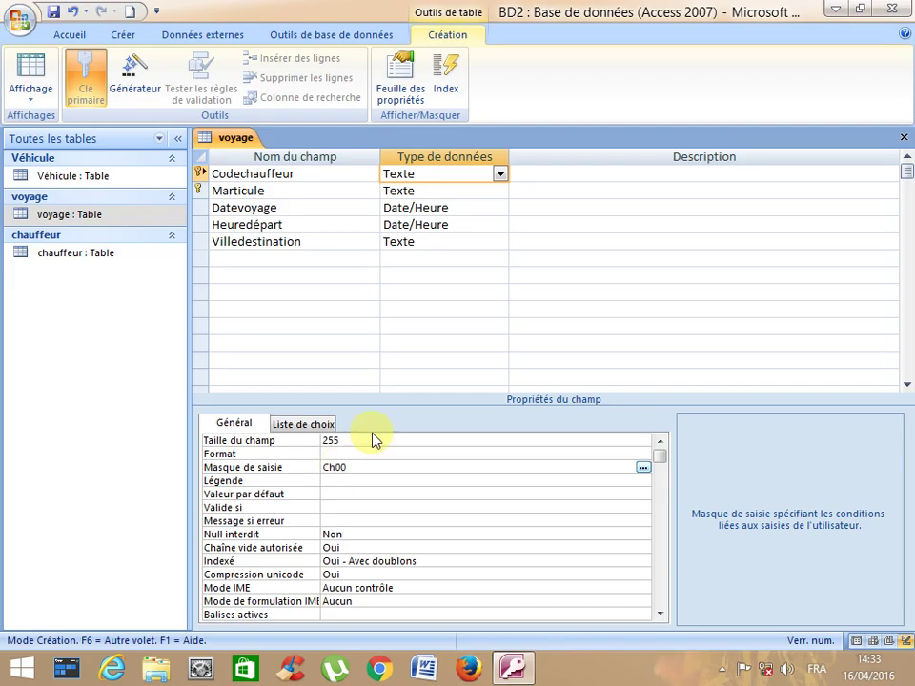
click(345, 482)
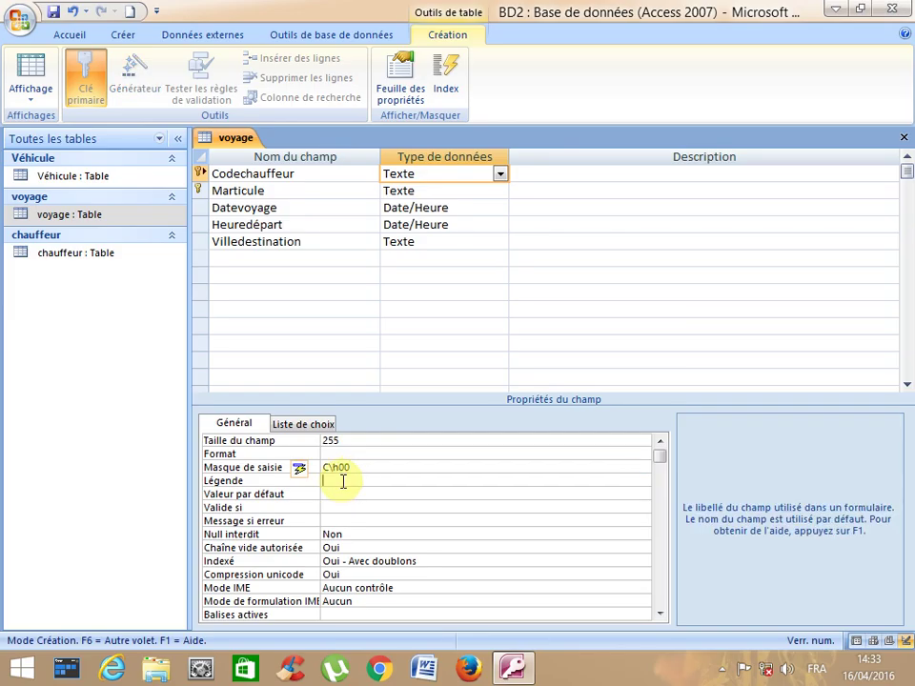
click(334, 467)
click(354, 493)
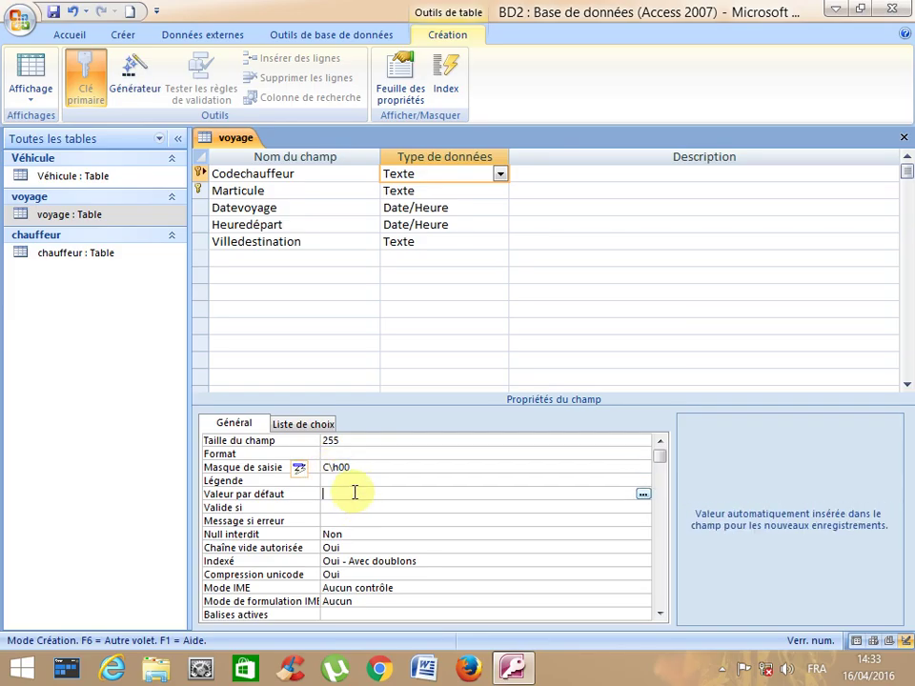
click(353, 481)
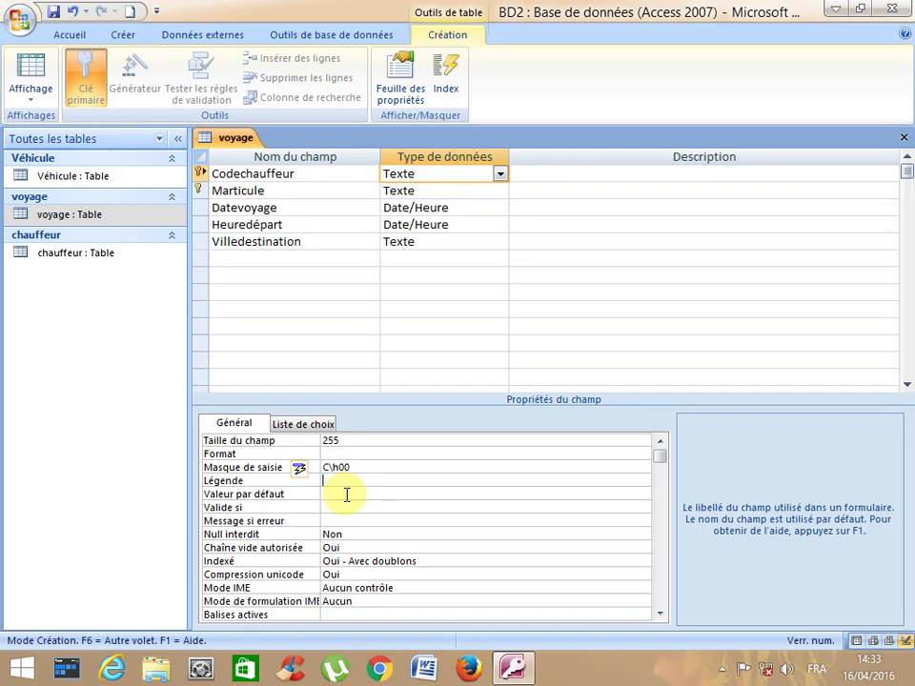
click(52, 11)
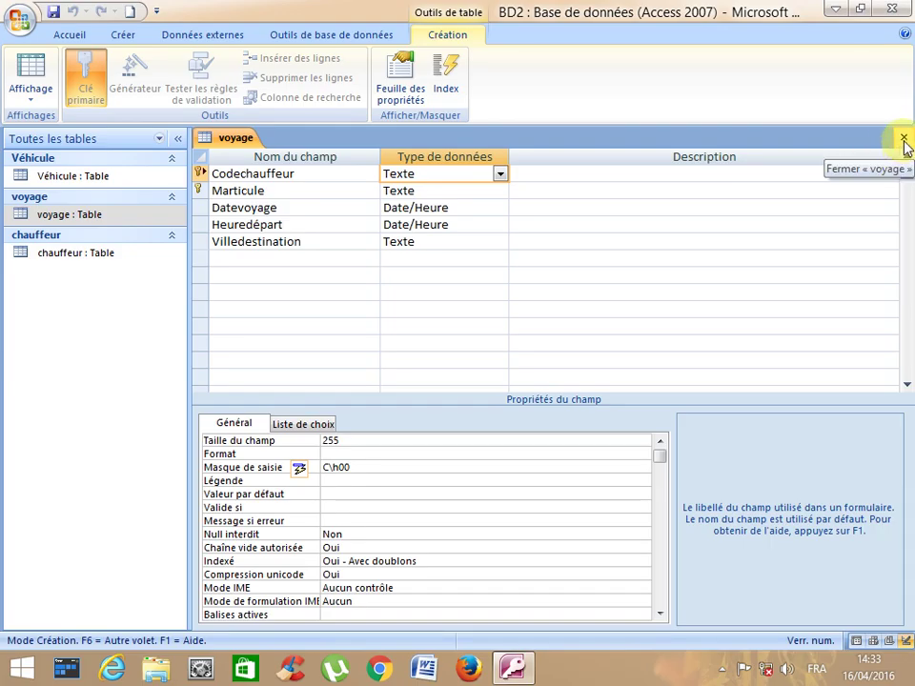
click(904, 139)
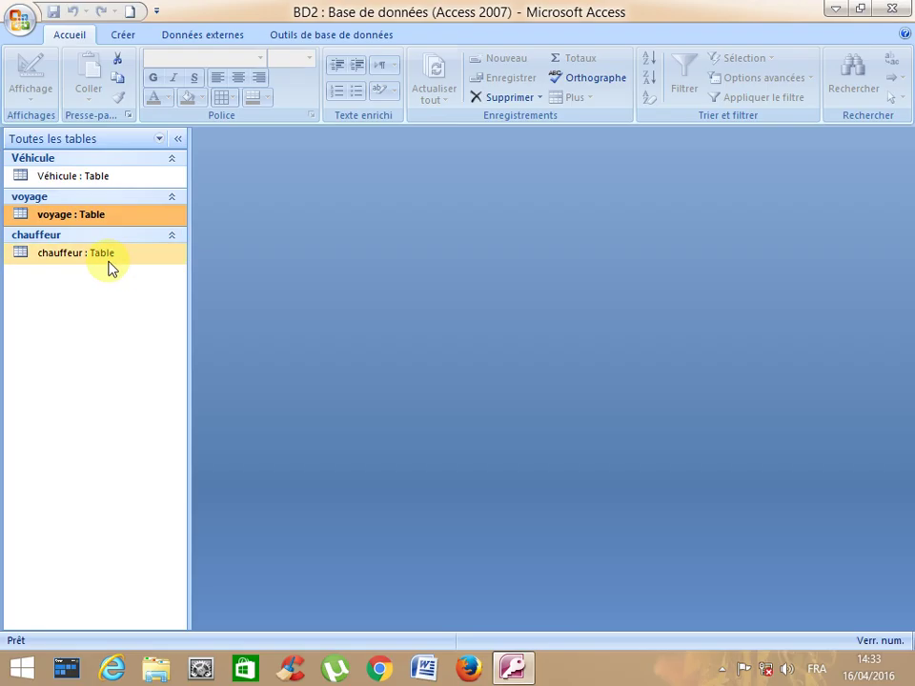
- Open the chauffeur table in Design view
double_click(108, 263)
click(36, 99)
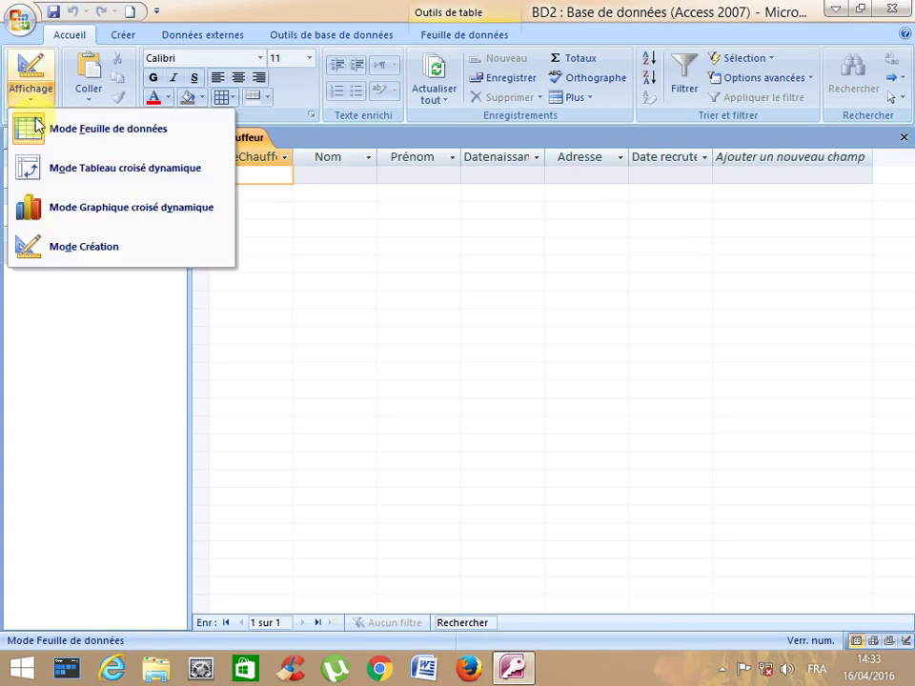
click(71, 246)
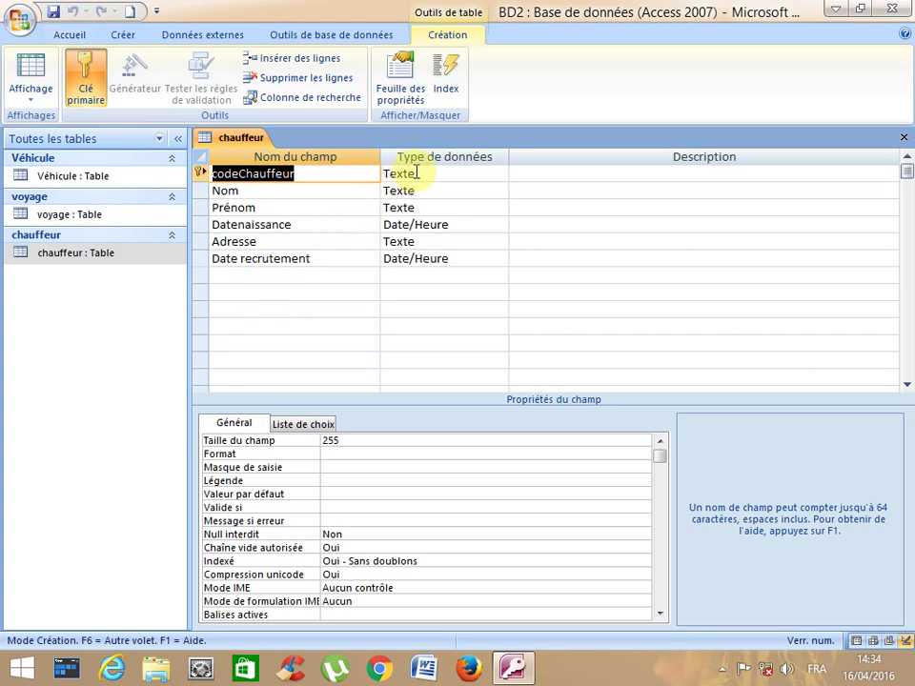
- Set codeChauffeur's input mask to Ch00, save, and close the table
click(409, 174)
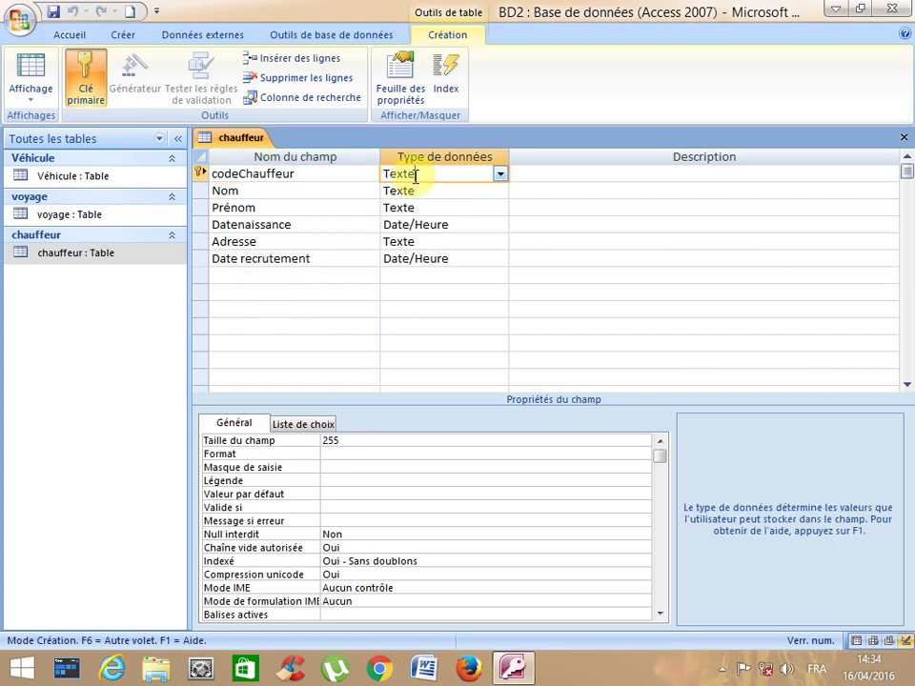
click(331, 467)
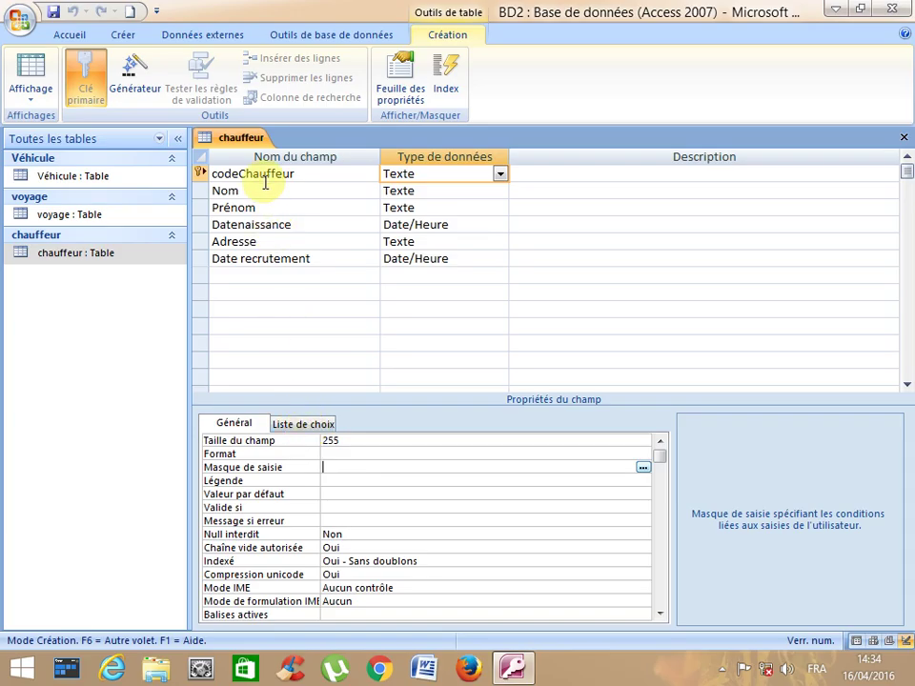
text(Ch00)
key(Return)
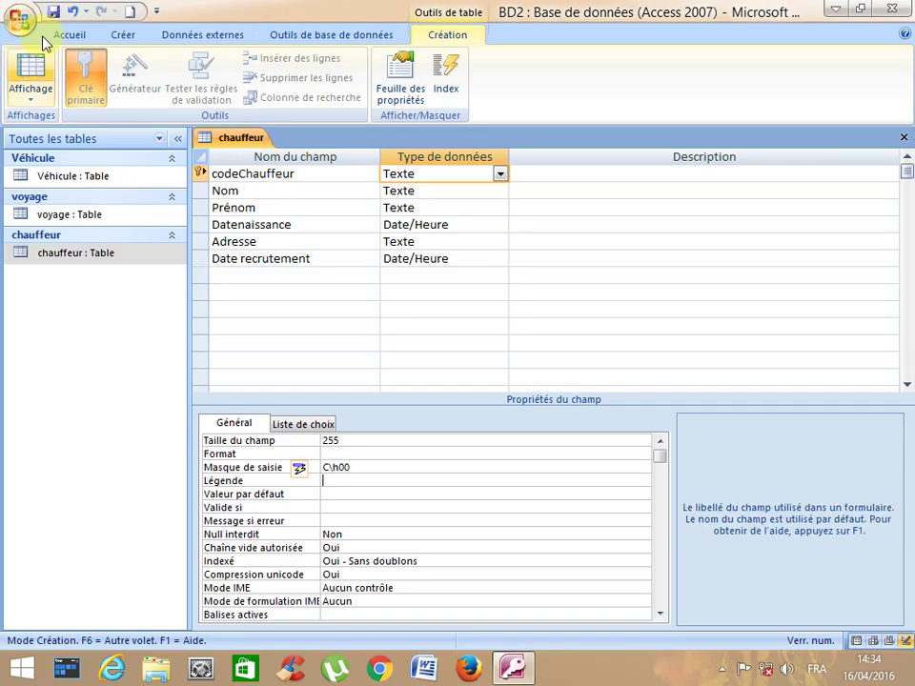
click(53, 14)
click(32, 76)
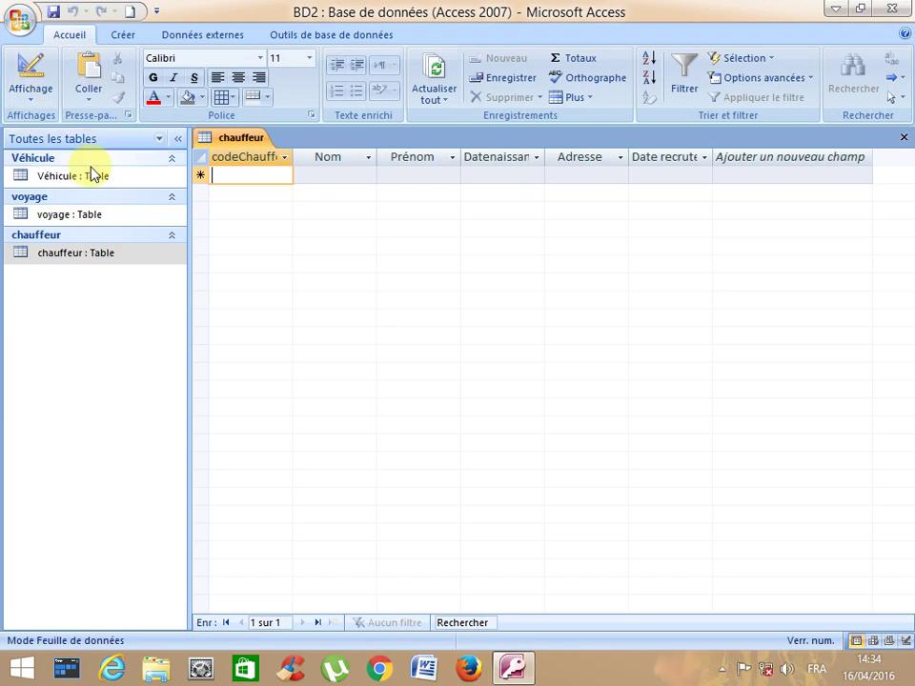
click(902, 138)
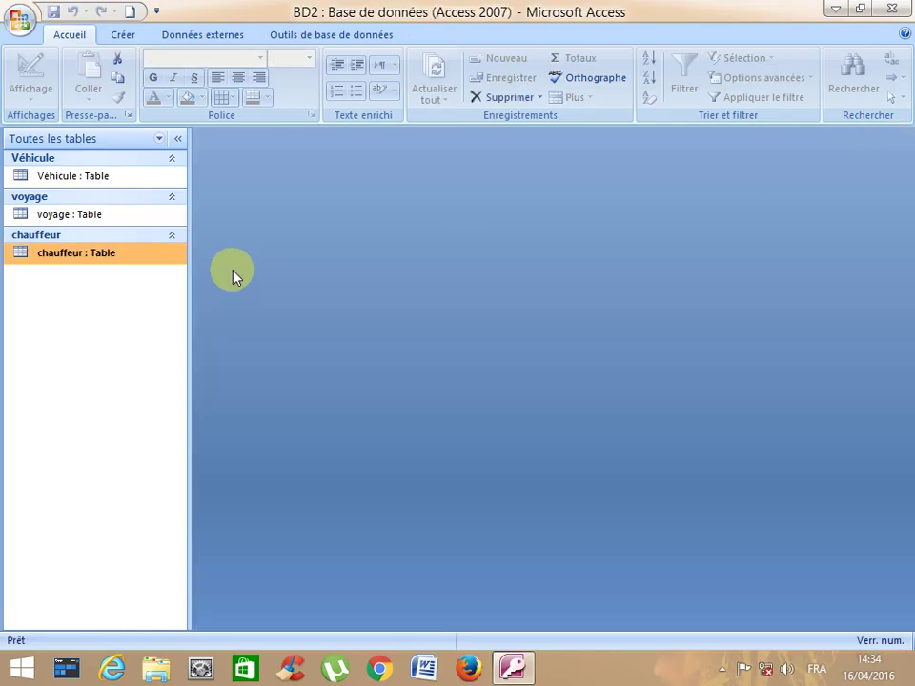
- In the chauffeur table's design view, set Datenaissance's format to Date, abrégé
double_click(62, 251)
click(32, 97)
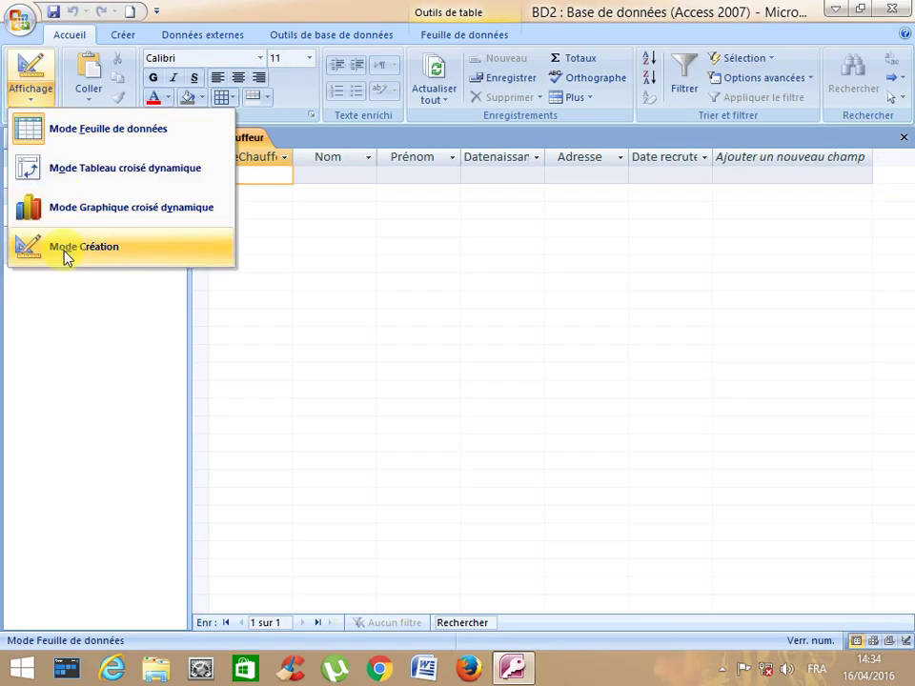
click(65, 244)
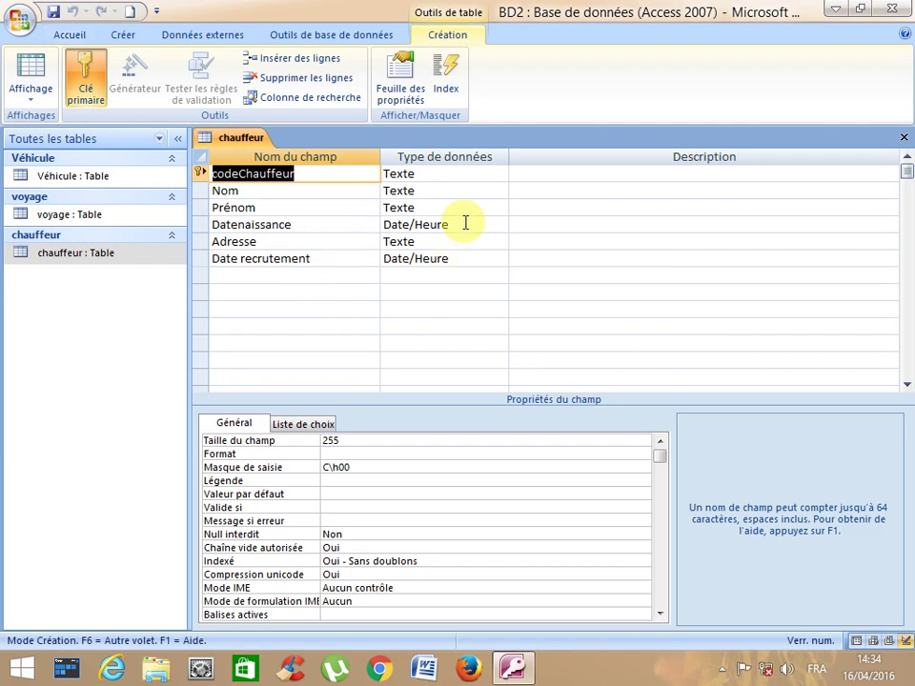
click(464, 226)
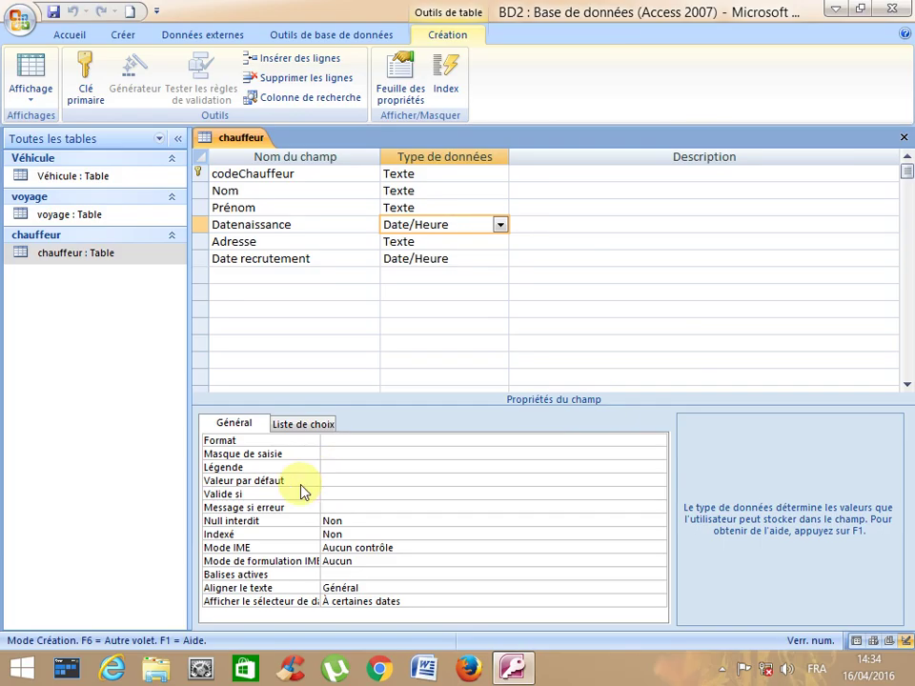
click(346, 440)
click(658, 442)
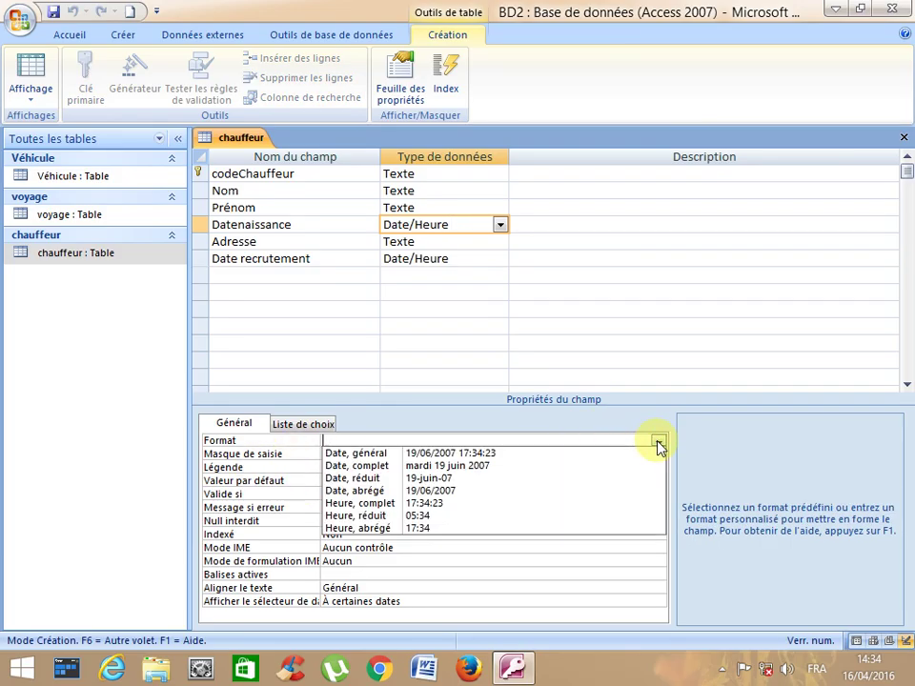
click(477, 495)
- Set Date recrutement's format to Date, abrégé and close the table design
click(445, 256)
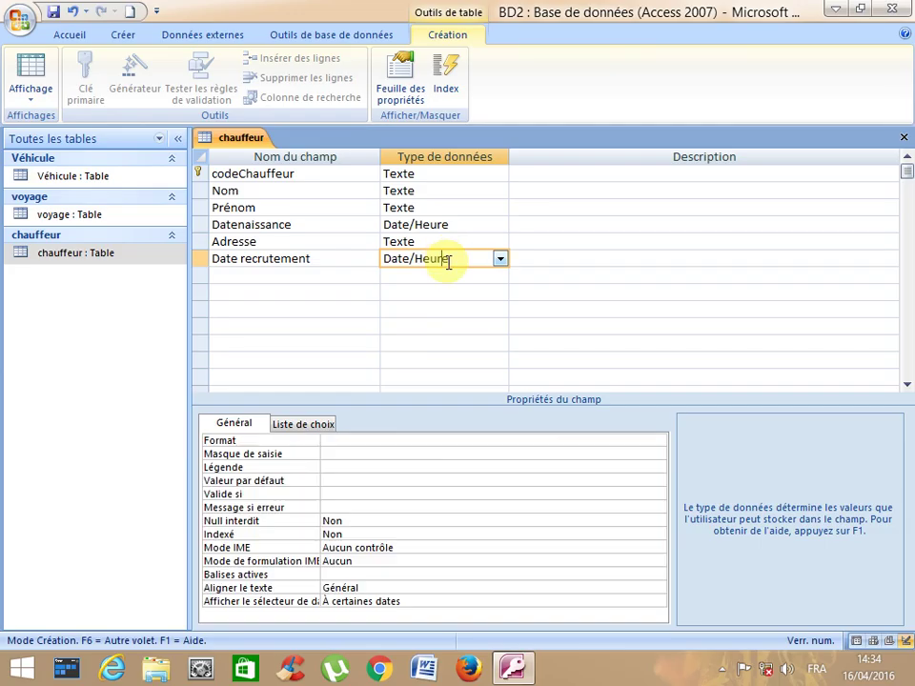
click(356, 440)
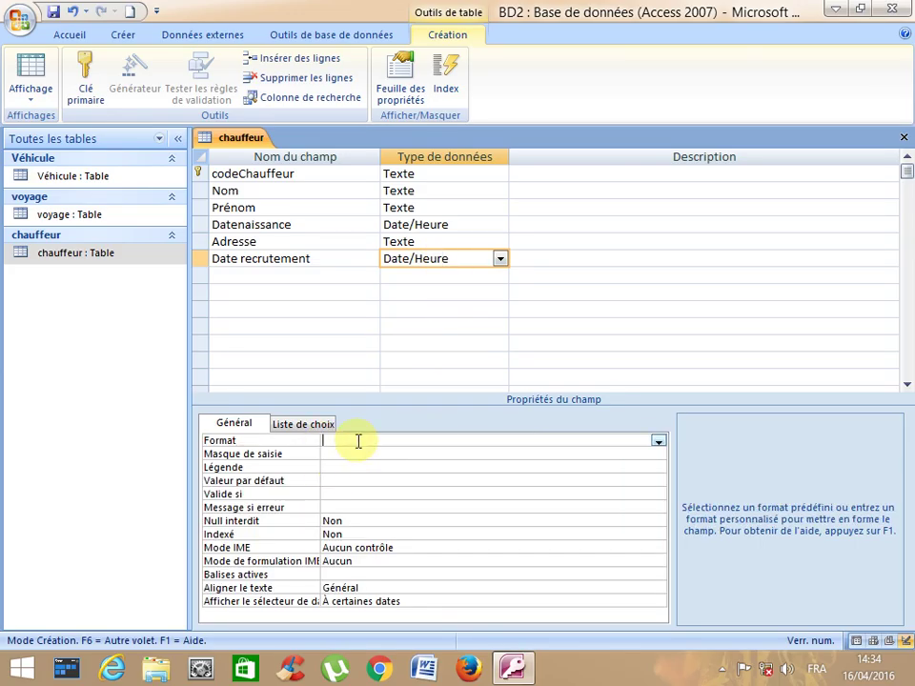
click(657, 441)
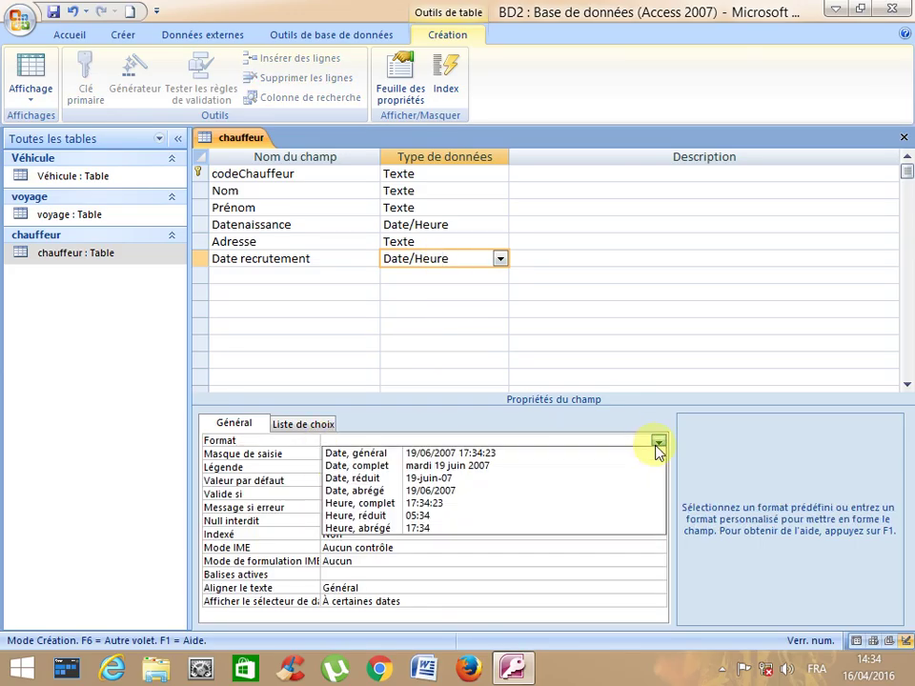
click(406, 490)
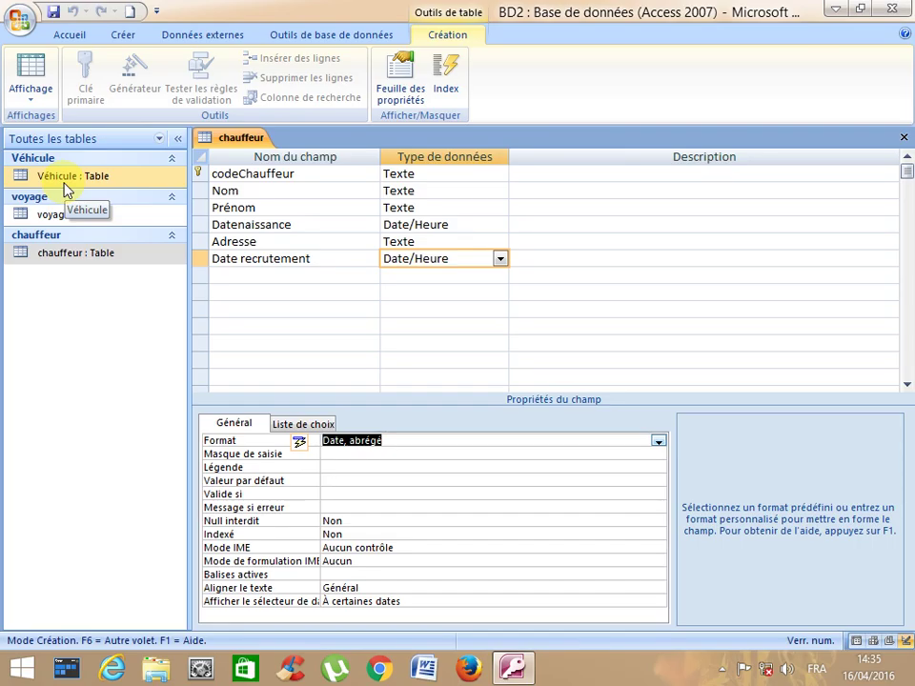
click(904, 138)
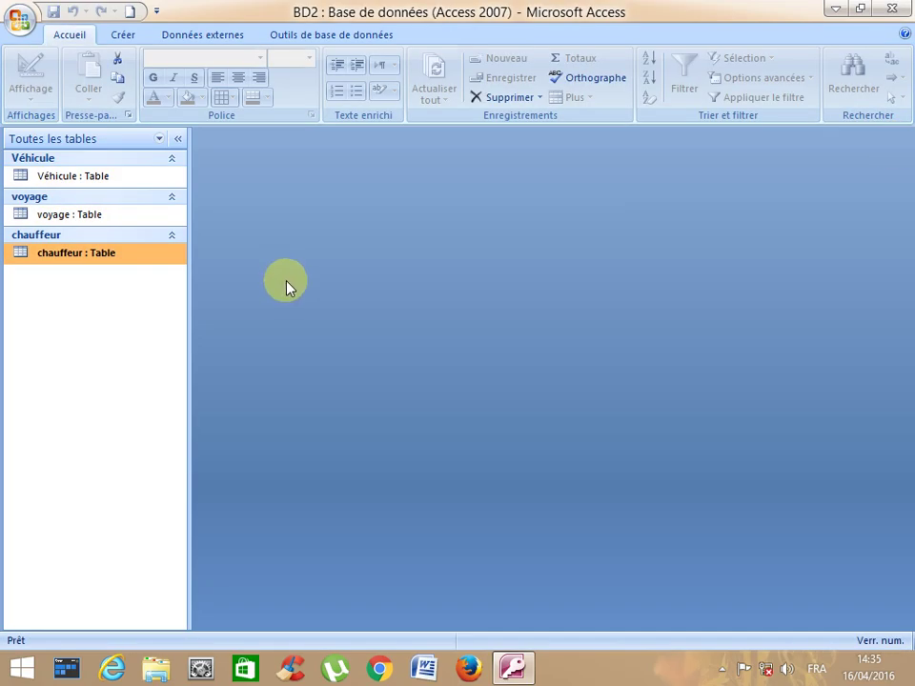
- Open the Véhicule table and enter the first vehicle: 1900-4-11, mercedes, 1145
click(49, 178)
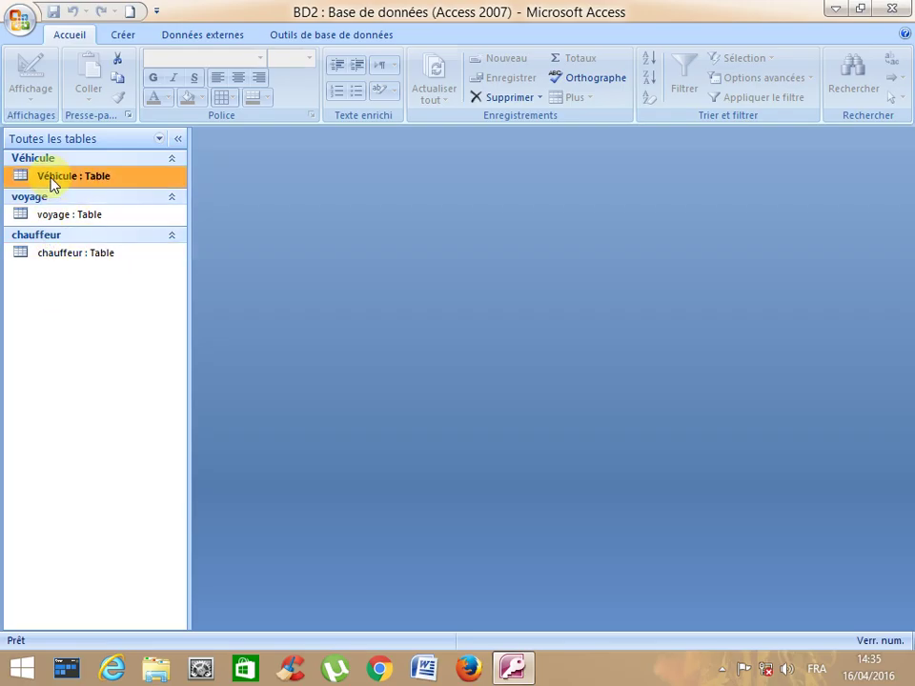
double_click(50, 179)
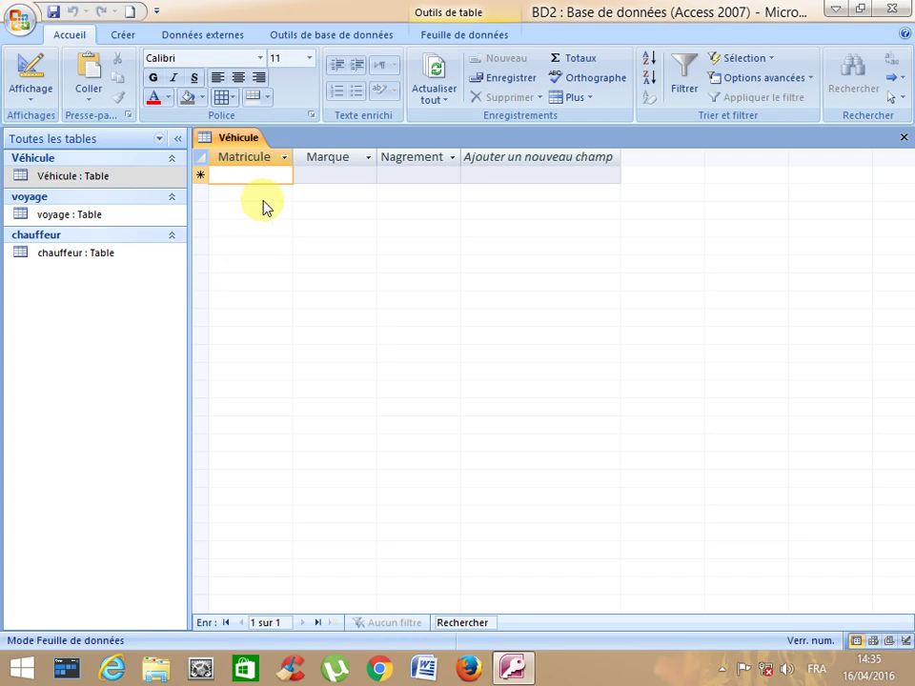
text(1900-)
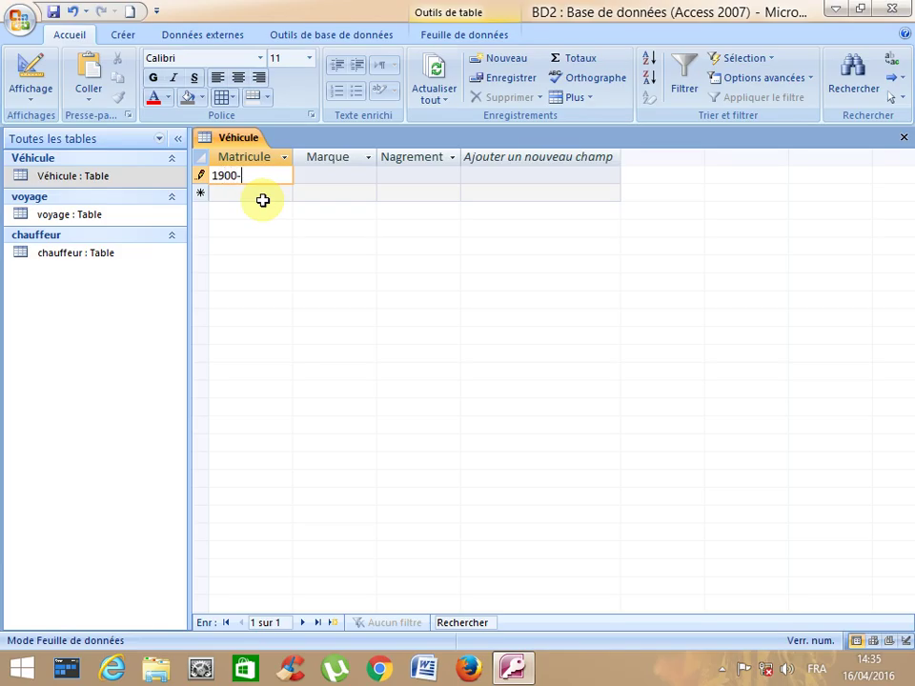
text(4-11)
key(Tab)
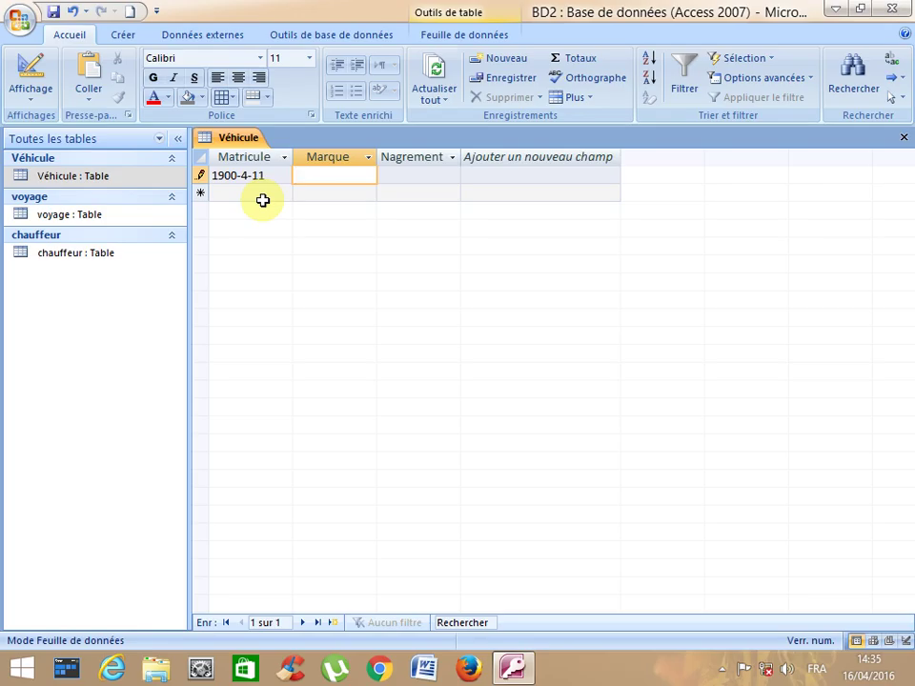
text(mercedes)
key(Tab)
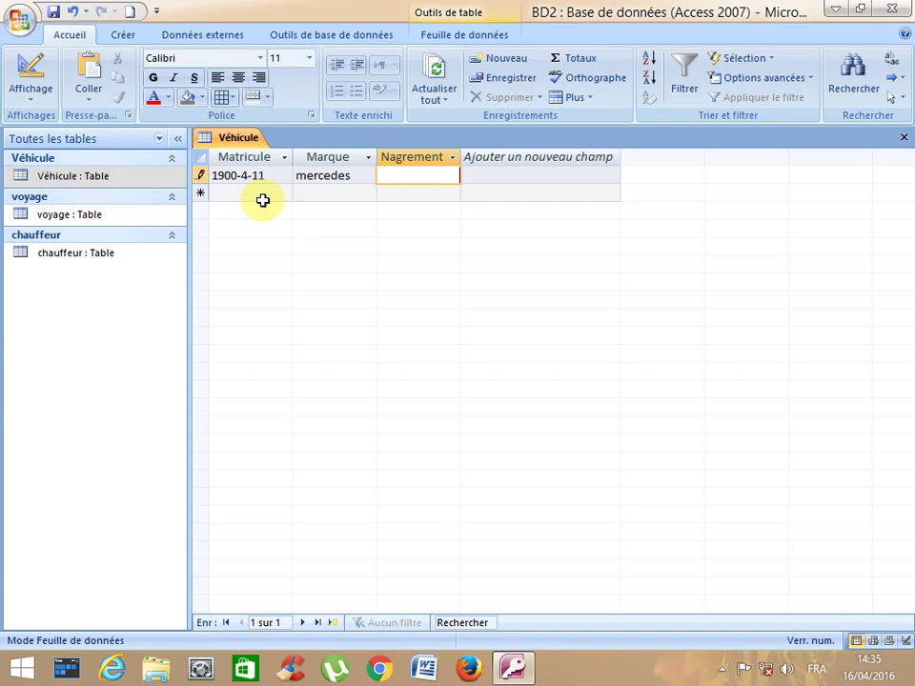
text(1145)
key(Down)
key(Left)
key(Left)
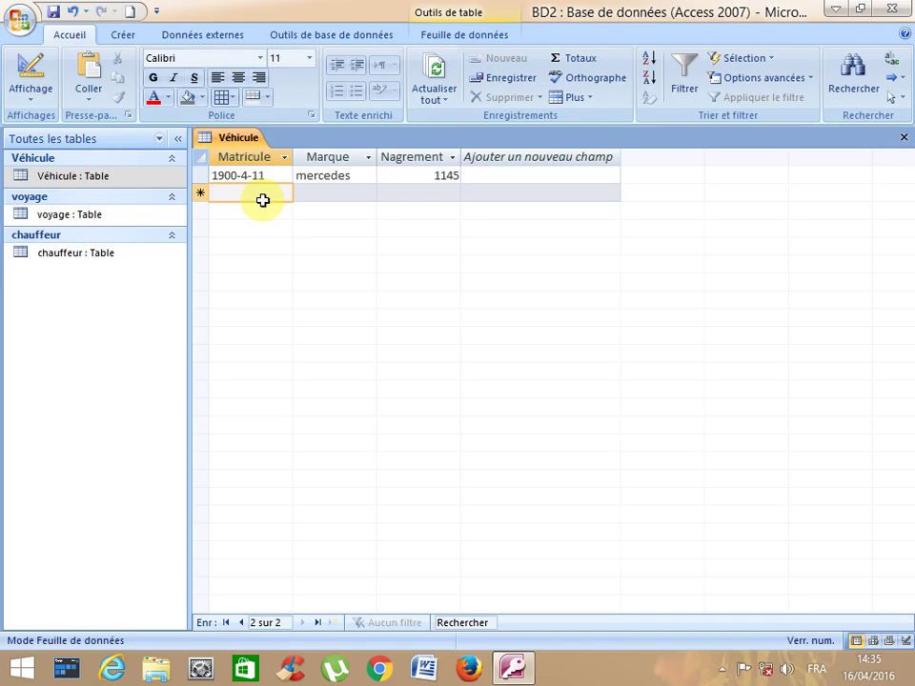
text(8960)
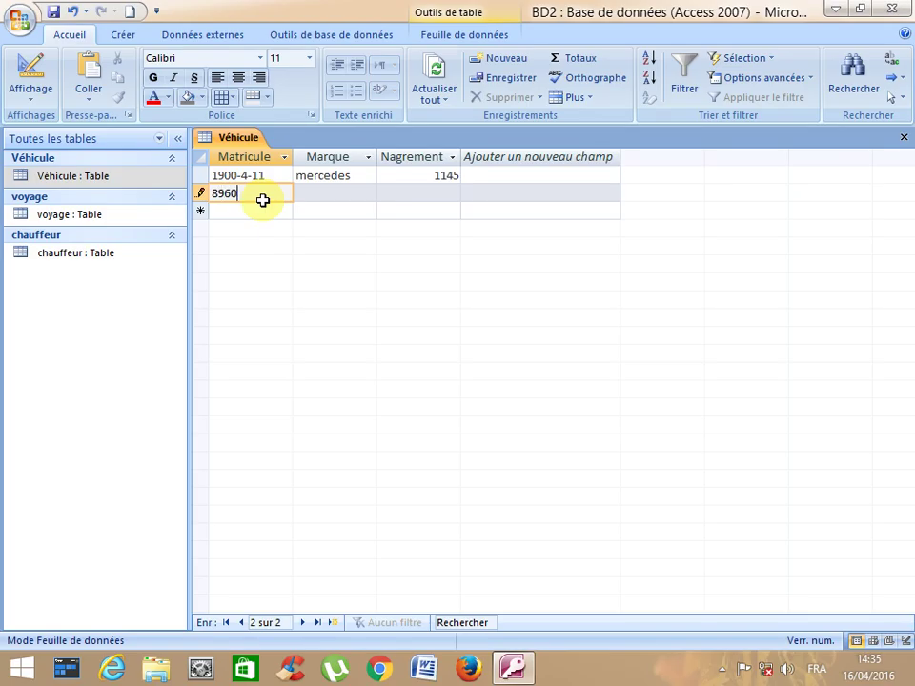
text(-8-3)
key(Tab)
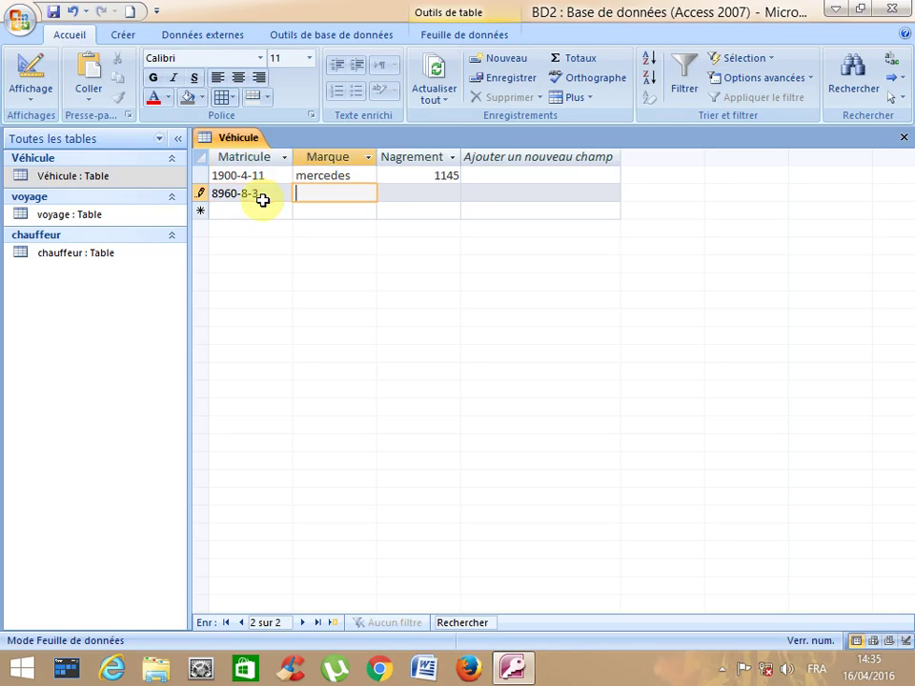
text(Runo)
key(Tab)
text(32156)
key(BackSpace)
key(Down)
key(shift+Tab)
key(shift+Tab)
key(shift+Tab)
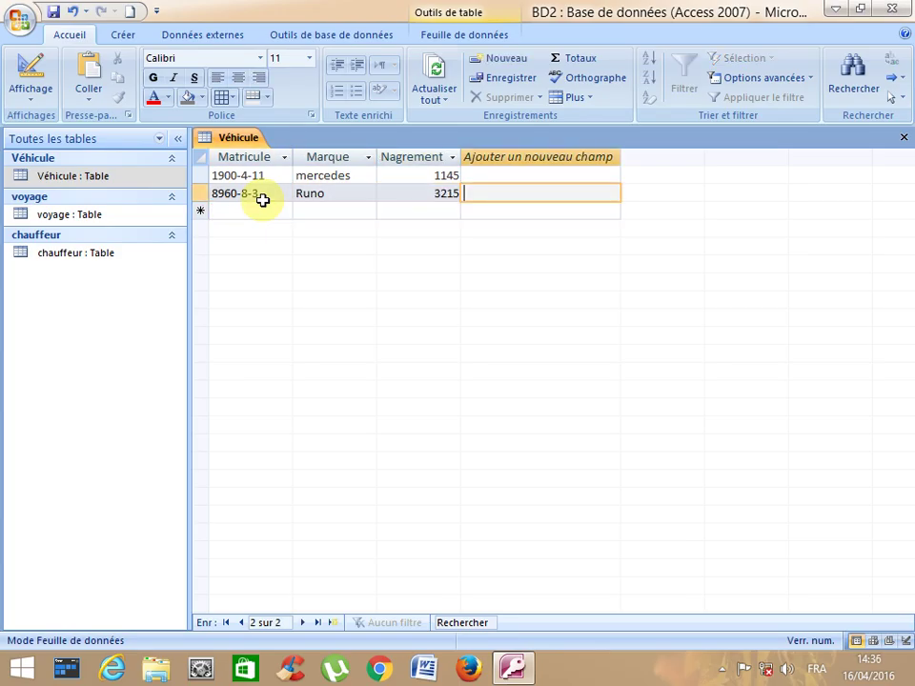
key(Down)
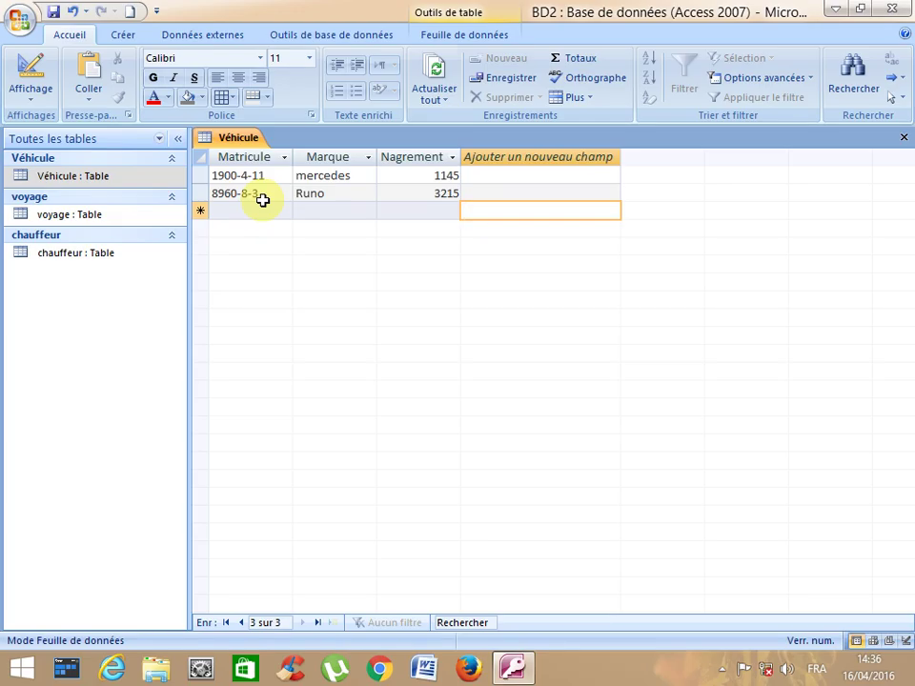
key(shift+Tab)
key(shift+Tab)
key(shift+Tab)
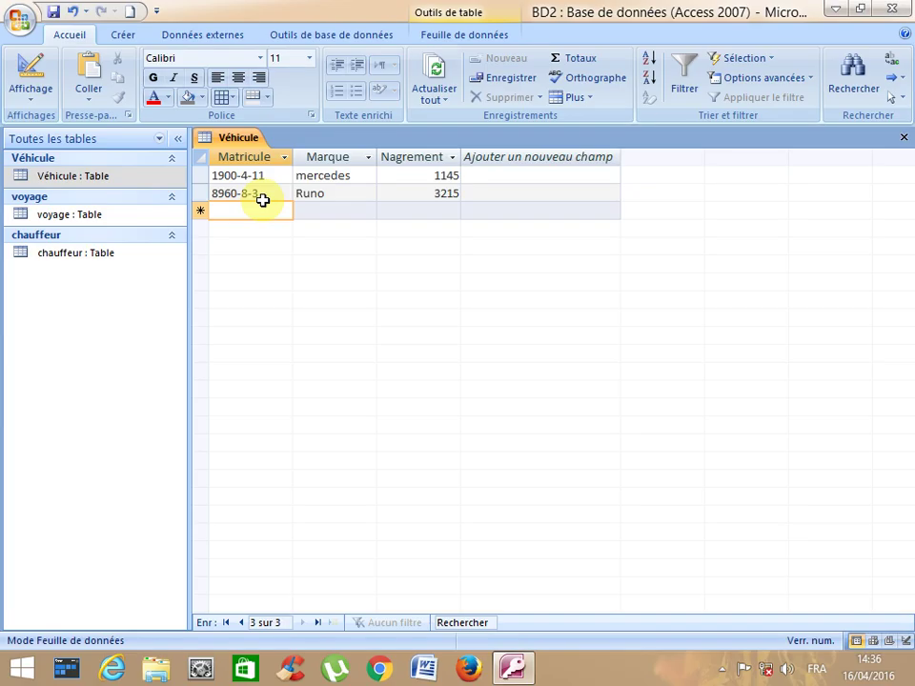
- Enter the third vehicle: 3500-6-9, Renlaut, 6548
text(350)
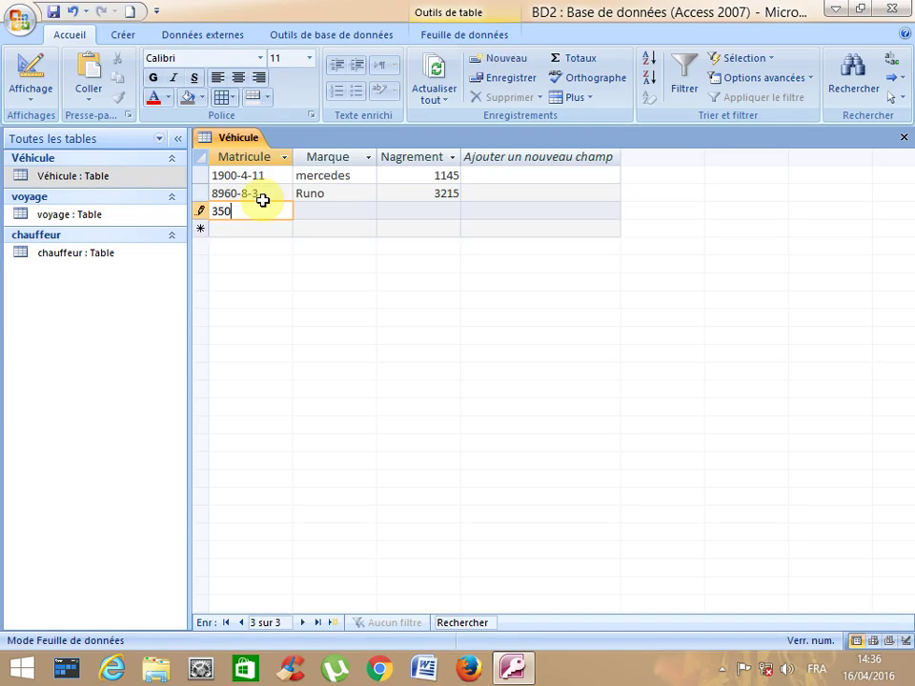
text(0-6-9)
key(Tab)
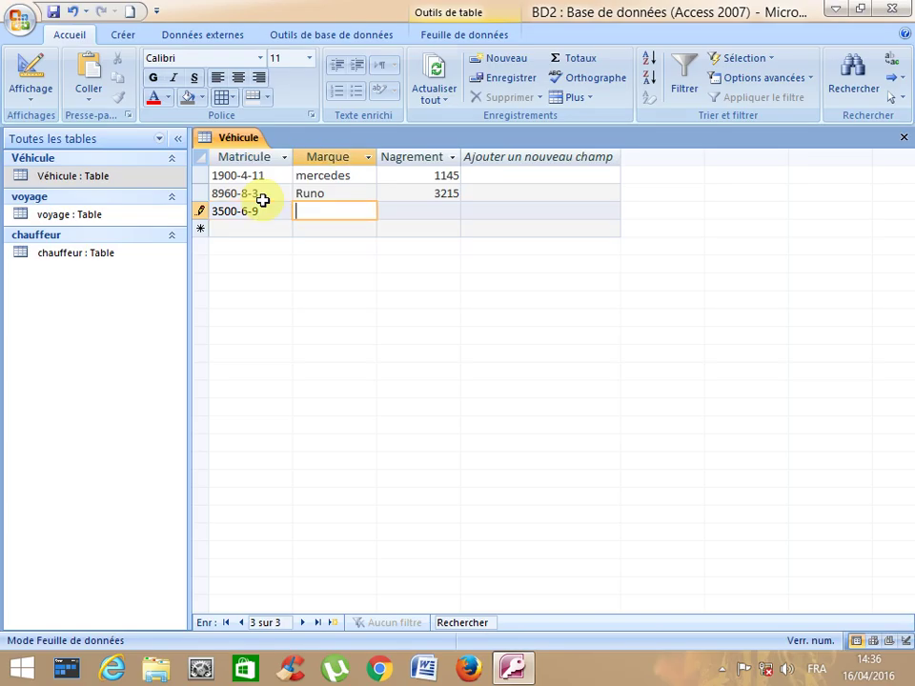
text(Renlaut)
key(Tab)
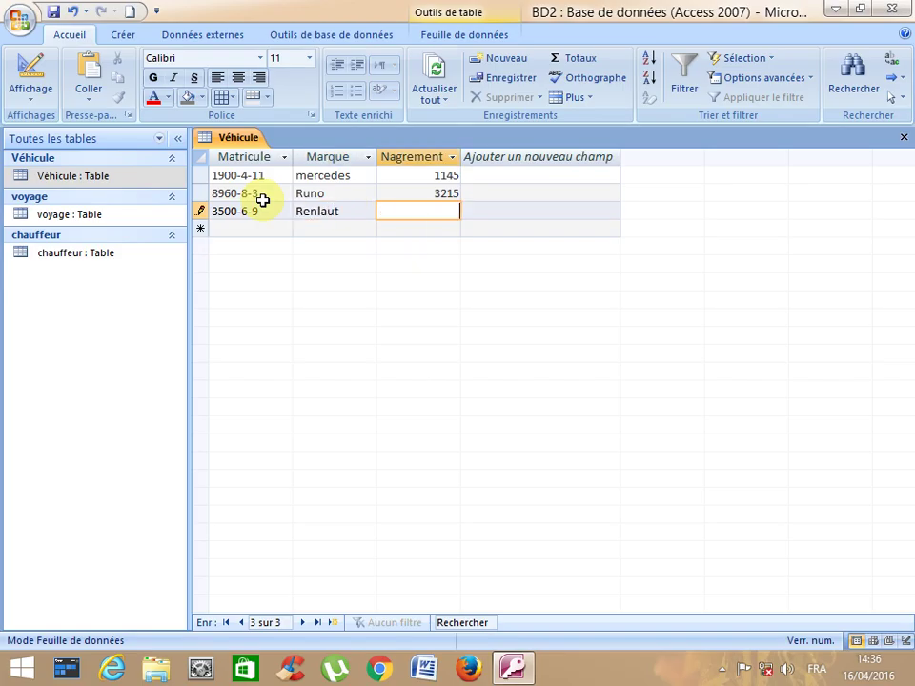
text(6548)
key(Down)
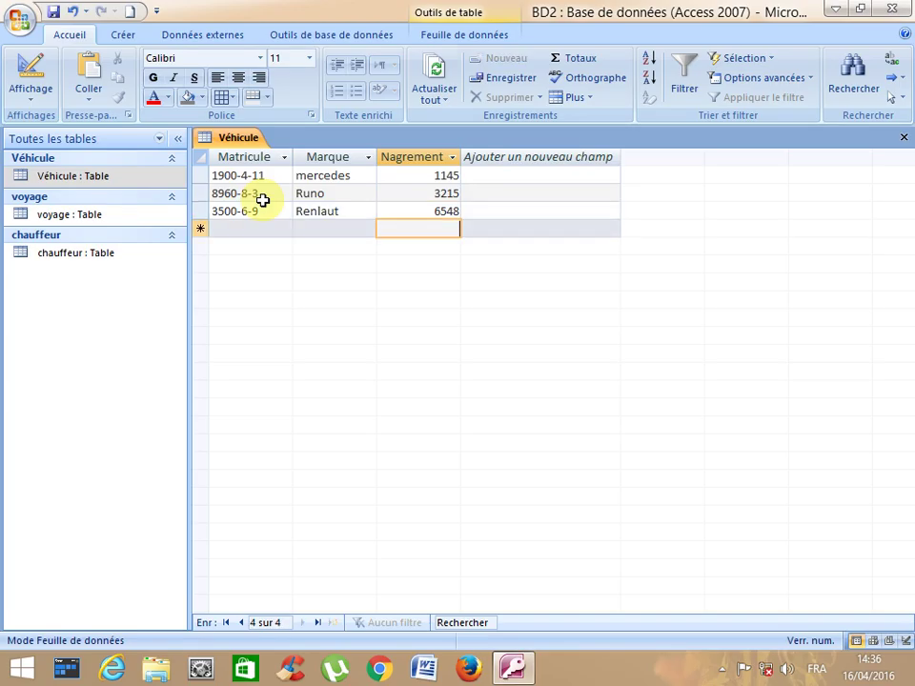
- Enter the fourth vehicle: 5791-1-0, Volzvagen, Nagrement 6548
key(shift+Tab)
key(shift+Tab)
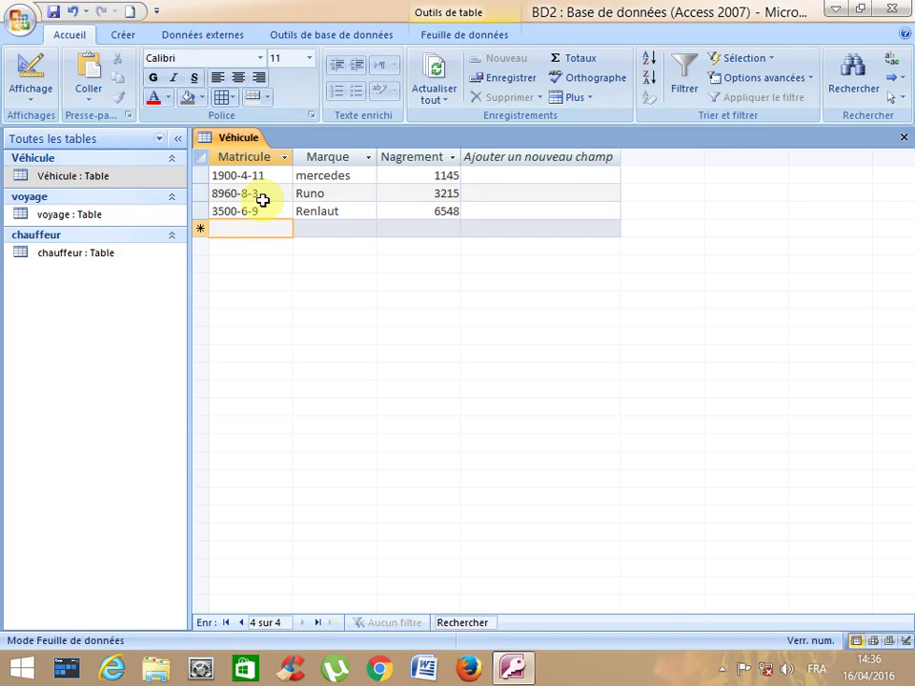
text(5791)
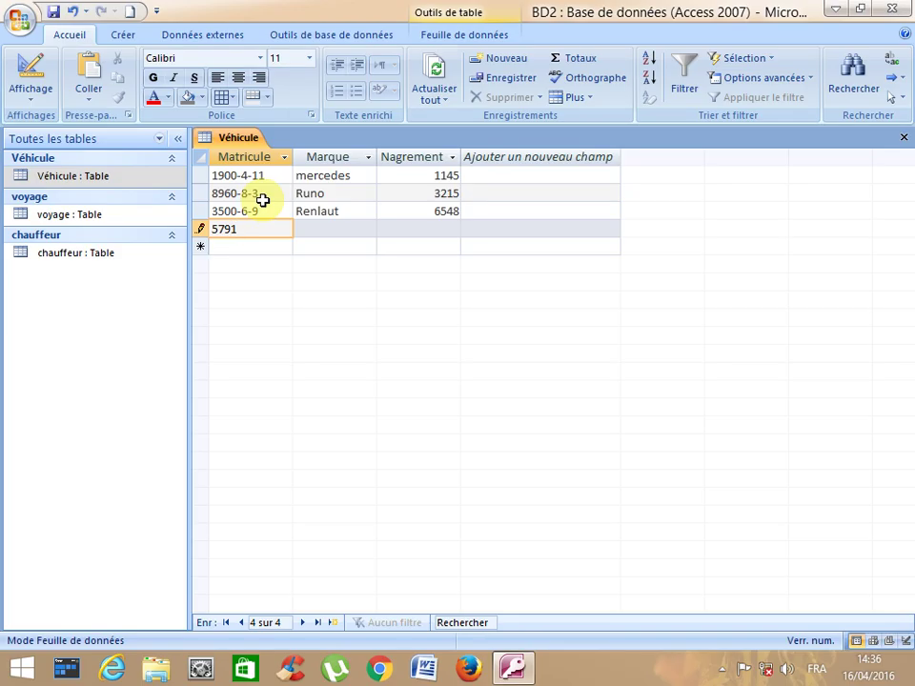
text(-1-0)
key(Tab)
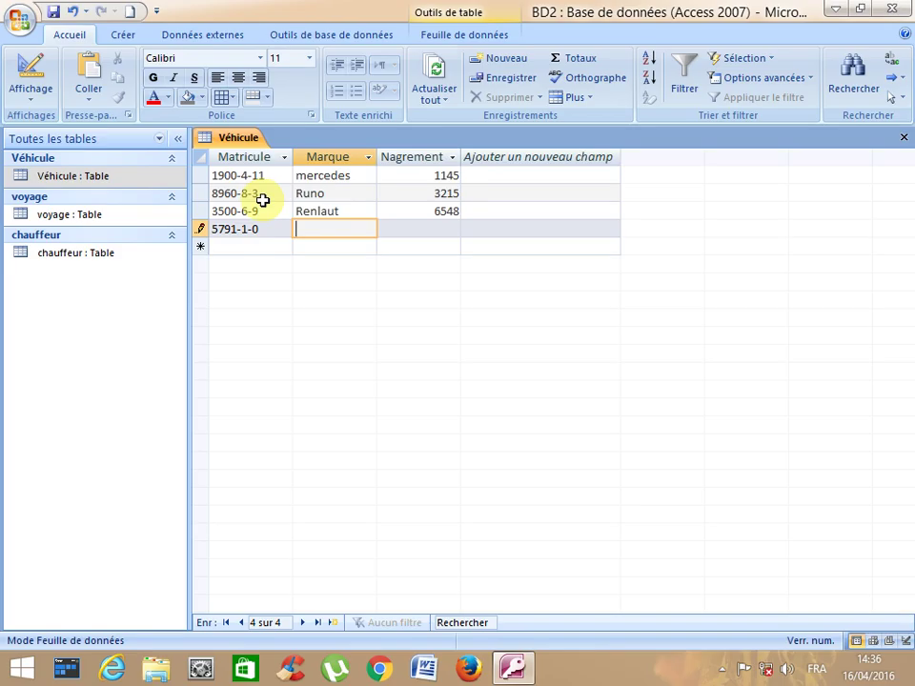
text(Volzvagen)
key(Tab)
text(6548)
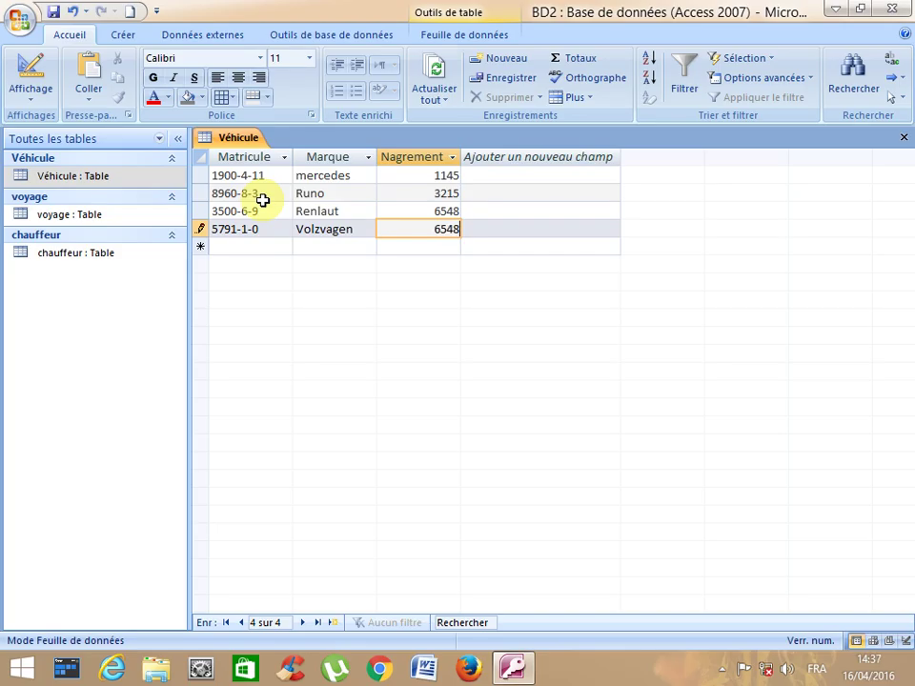
key(Down)
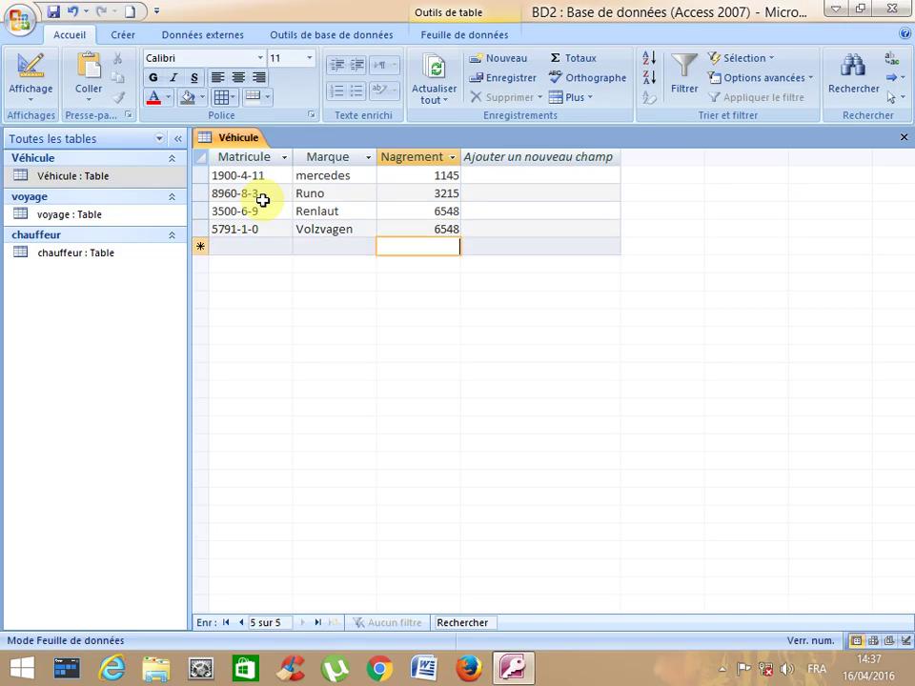
- Correct Volzvagen's Nagrement to 3654 and save the record
key(Up)
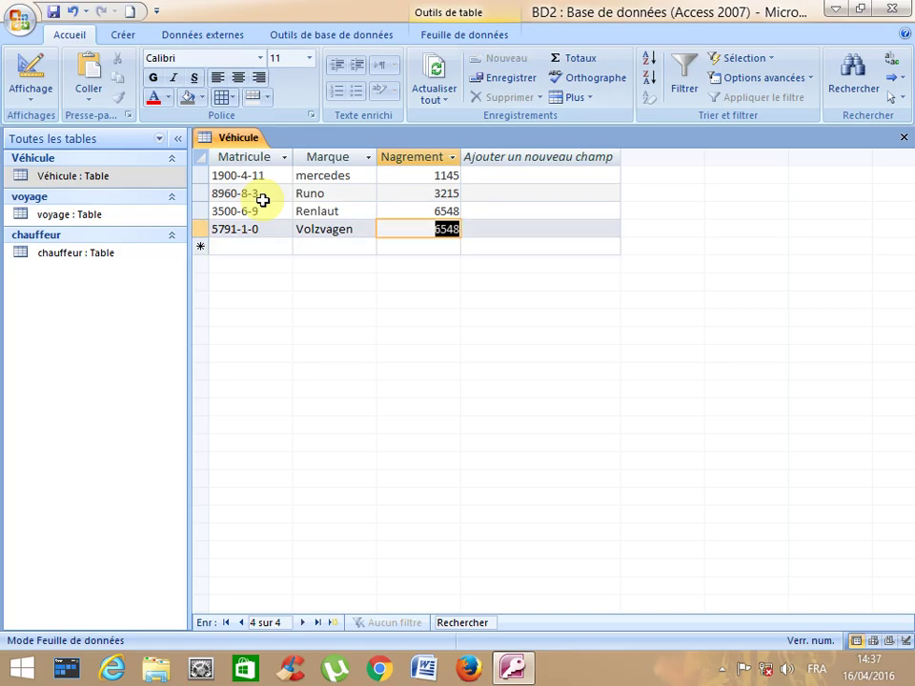
text(3654)
key(Down)
key(Left)
key(Left)
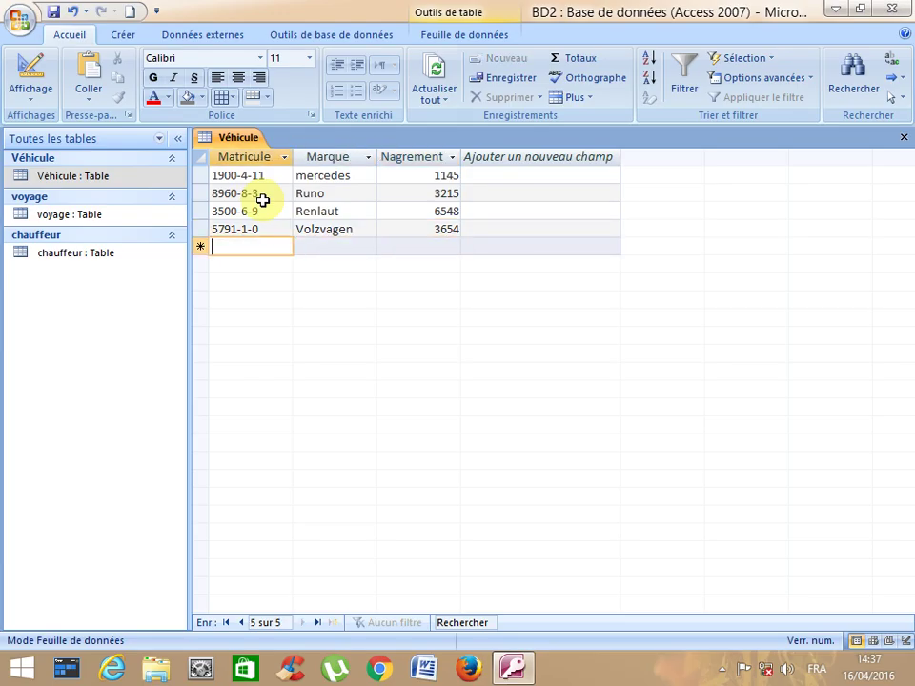
key(Up)
key(Up)
key(Up)
key(Up)
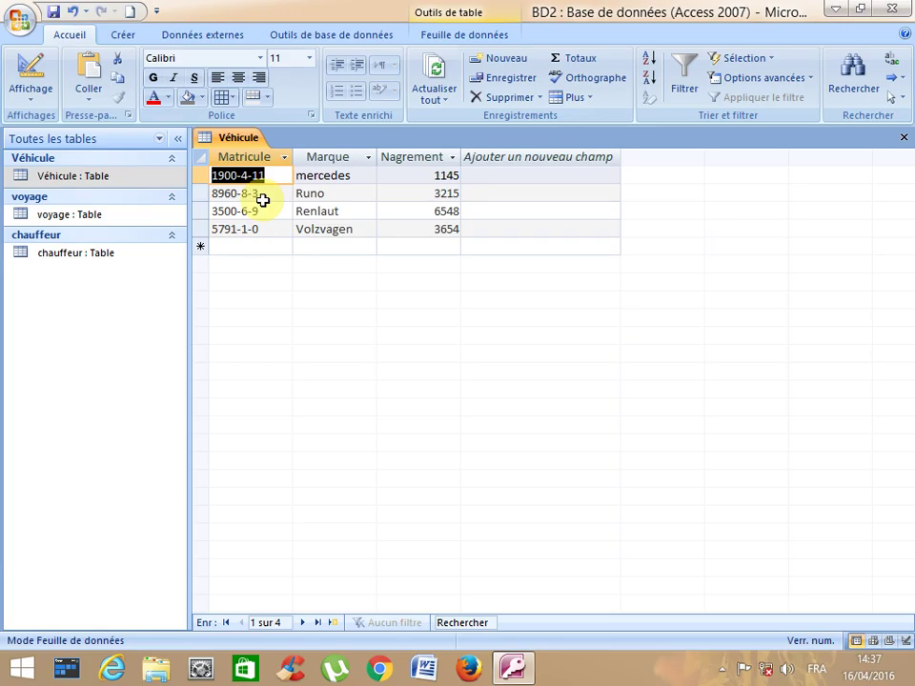
click(84, 219)
- Open the voyage table, type driver code Ch01 and dismiss the null key error
double_click(84, 218)
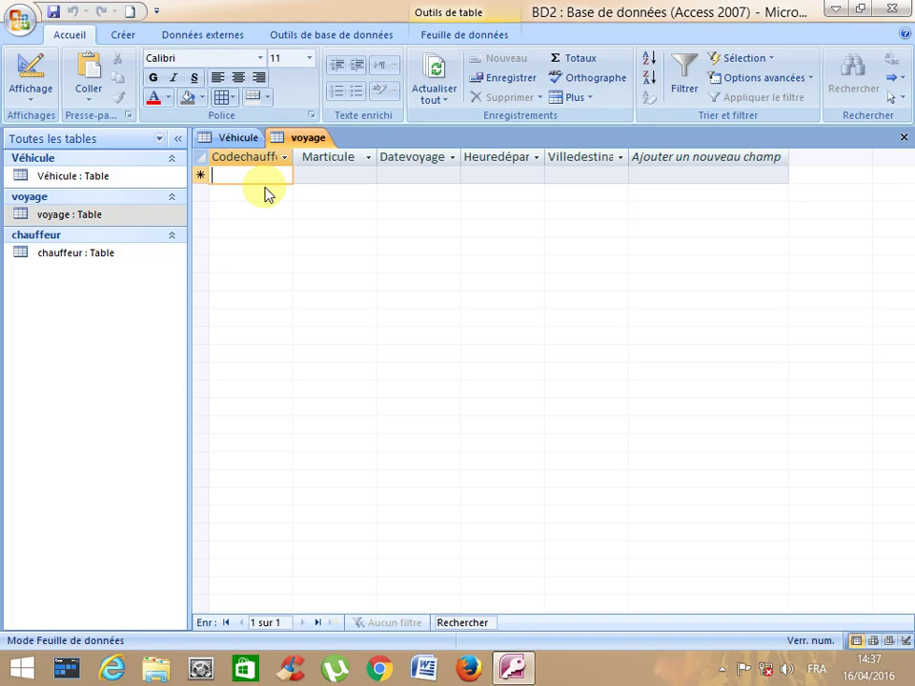
text(Ch)
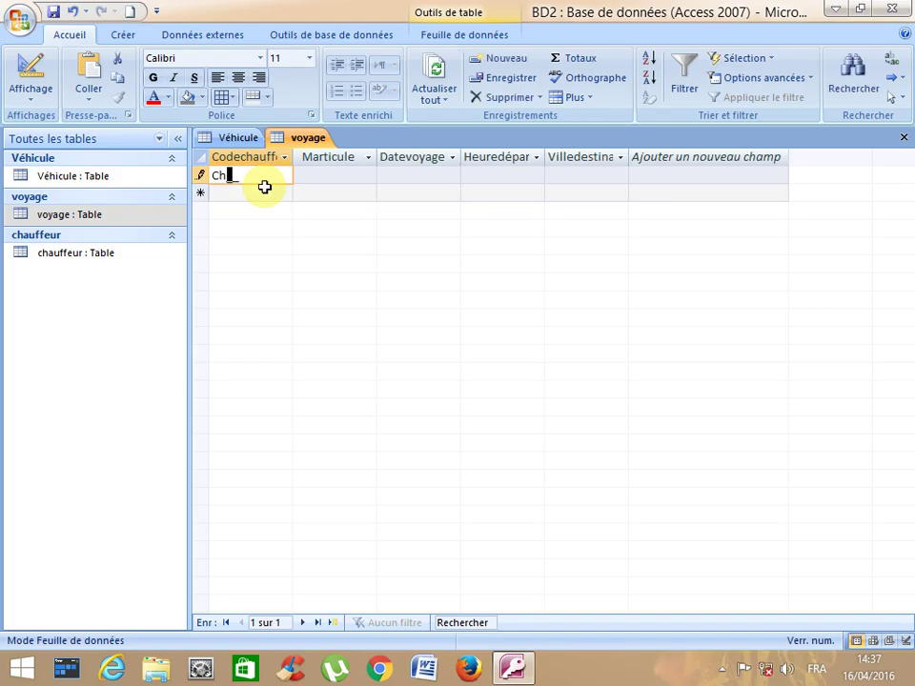
text(01)
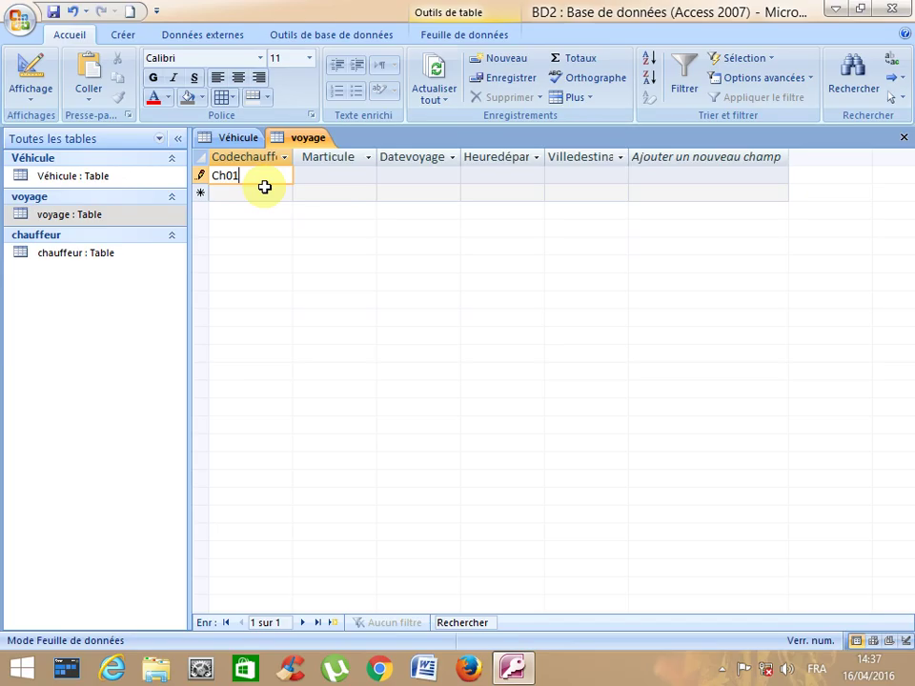
click(264, 187)
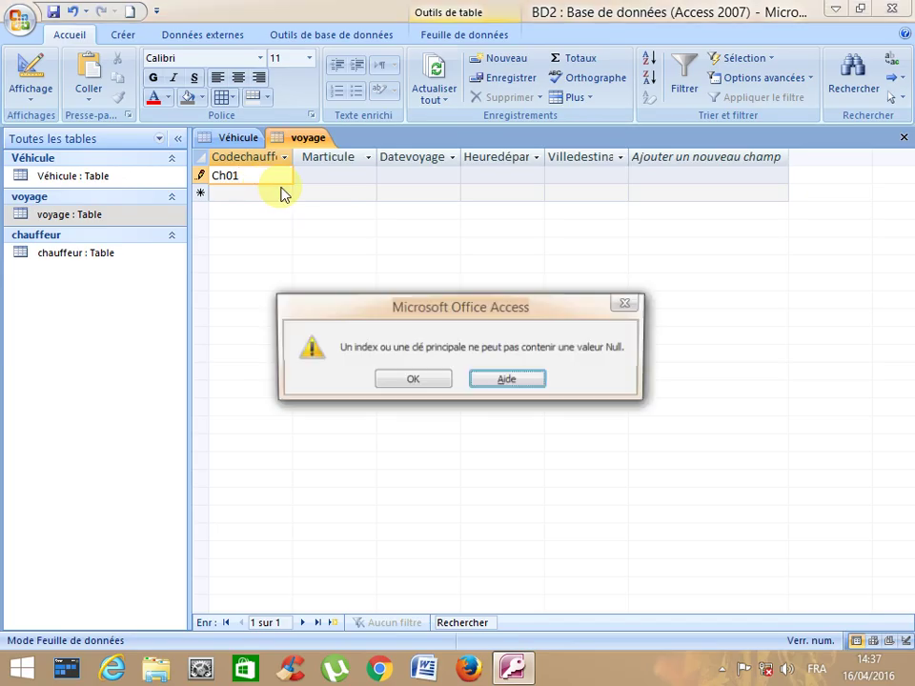
click(429, 384)
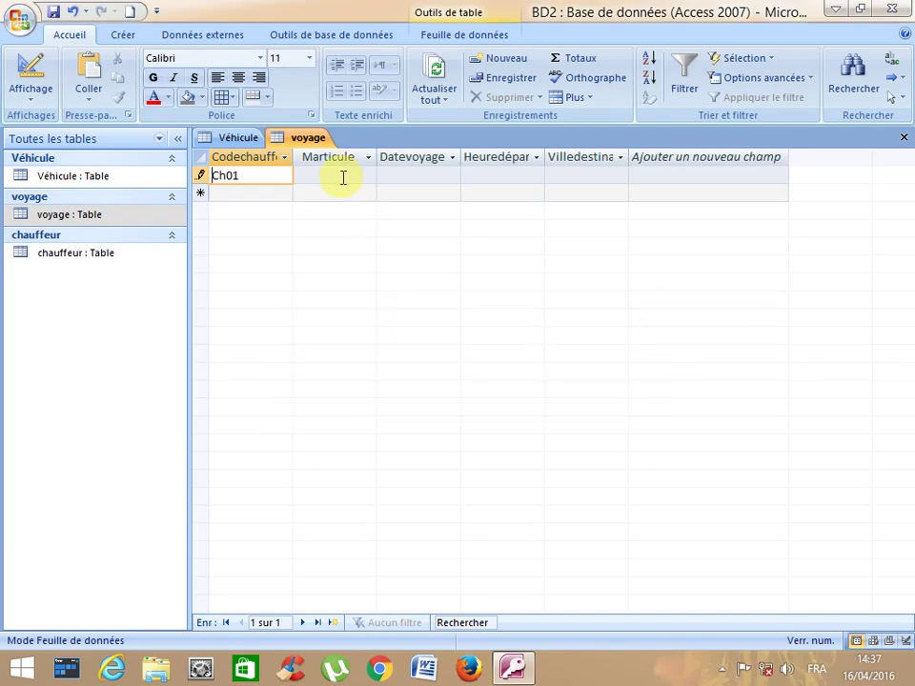
click(343, 177)
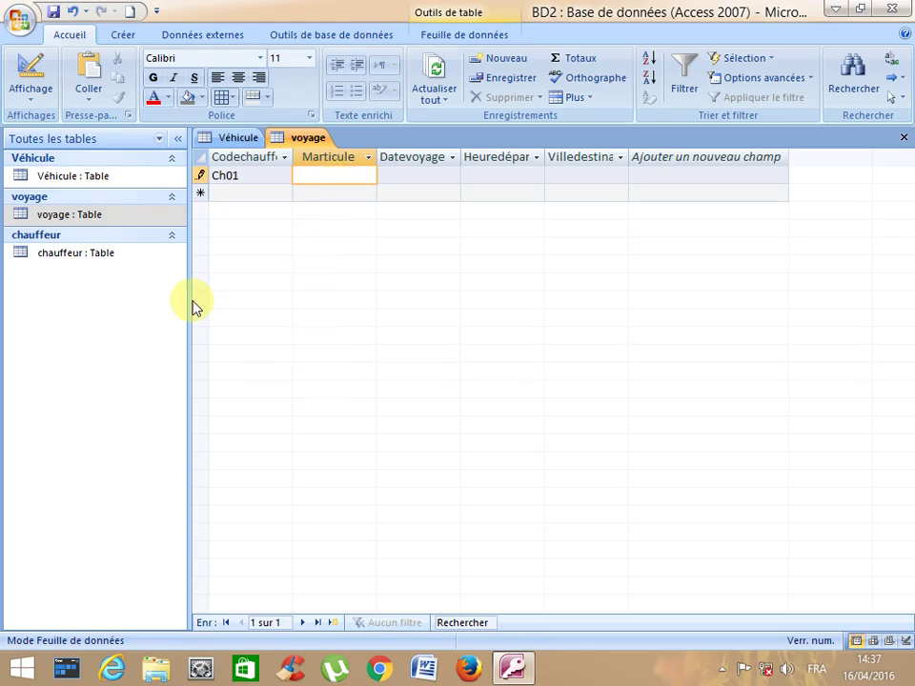
- After checking Véhicule's registrations, enter 1900-4-11 as Ch01's Marticule and save
click(231, 137)
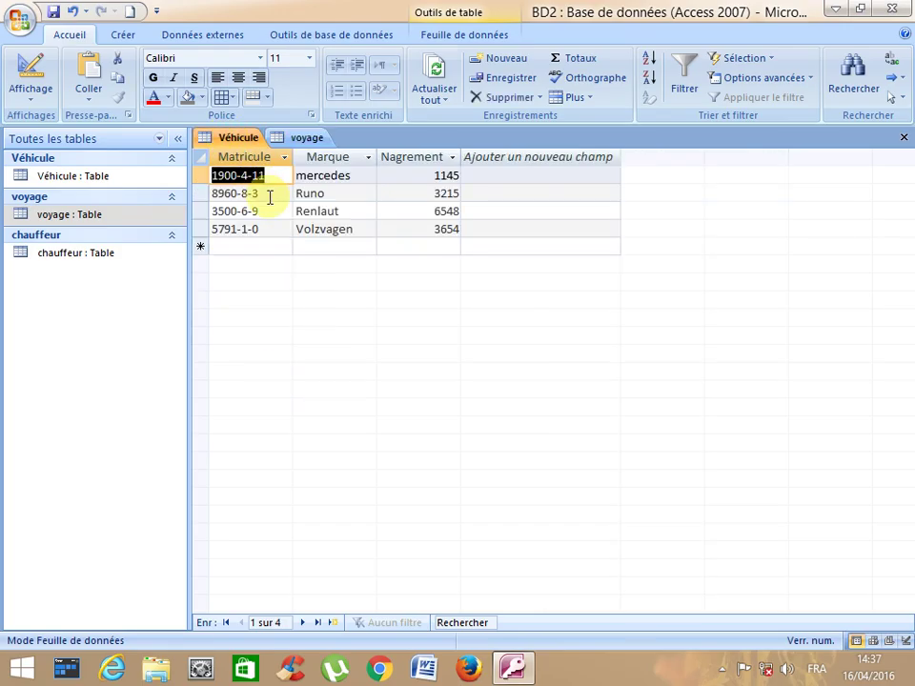
click(298, 138)
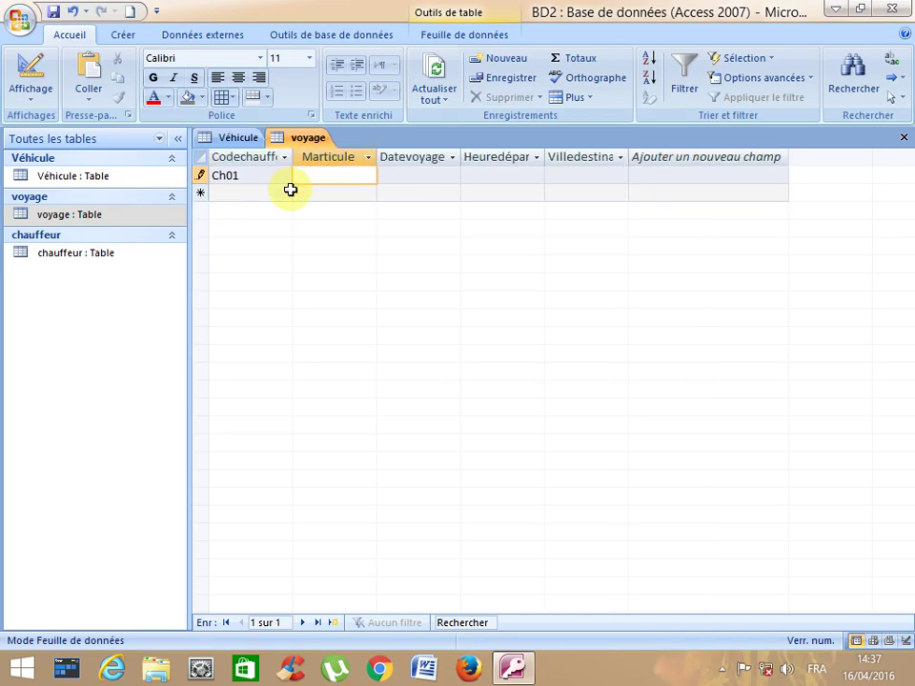
text(1900-4-11)
key(Tab)
key(Down)
click(291, 191)
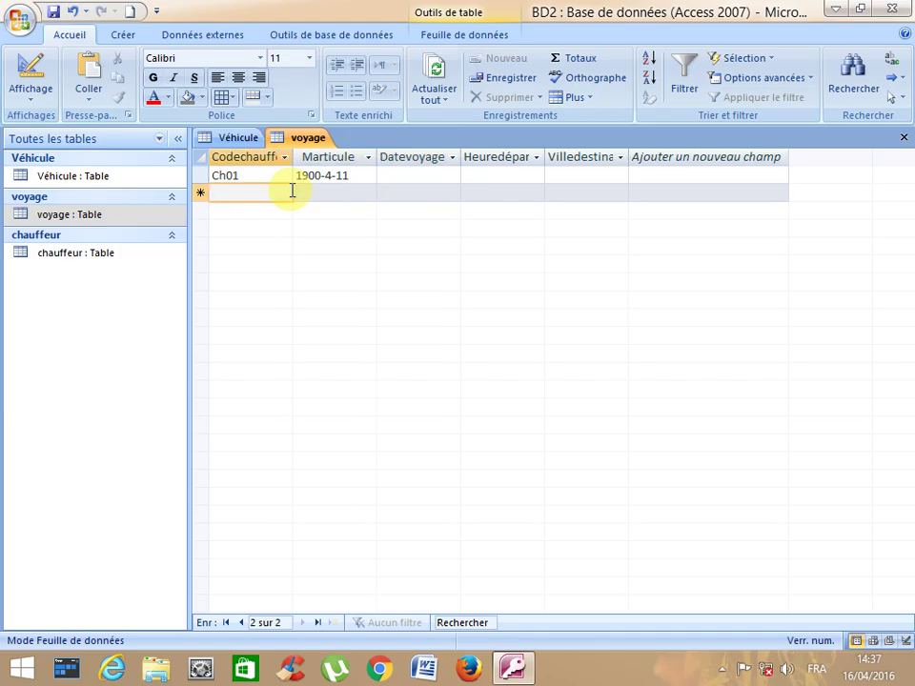
- Add trip Ch02 with Marticule 896003, checking Véhicule's registration numbers first
text(Ch02)
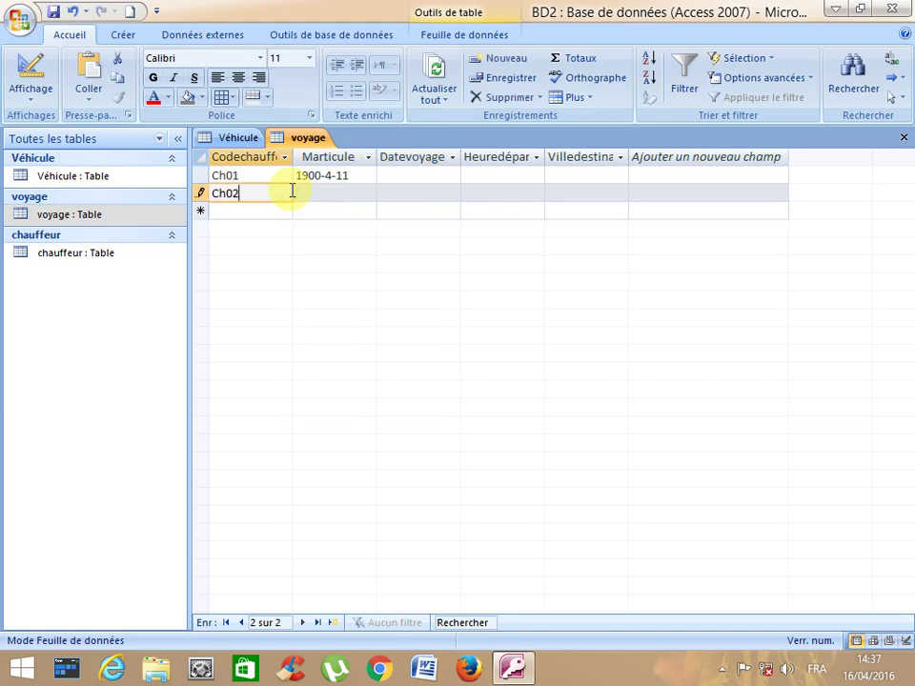
key(Down)
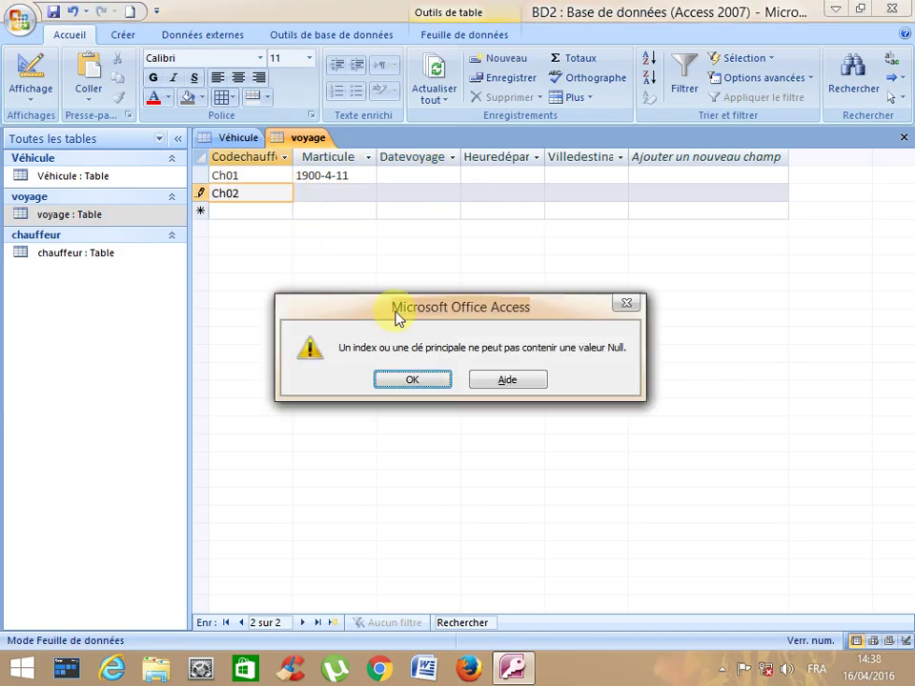
click(412, 380)
click(320, 193)
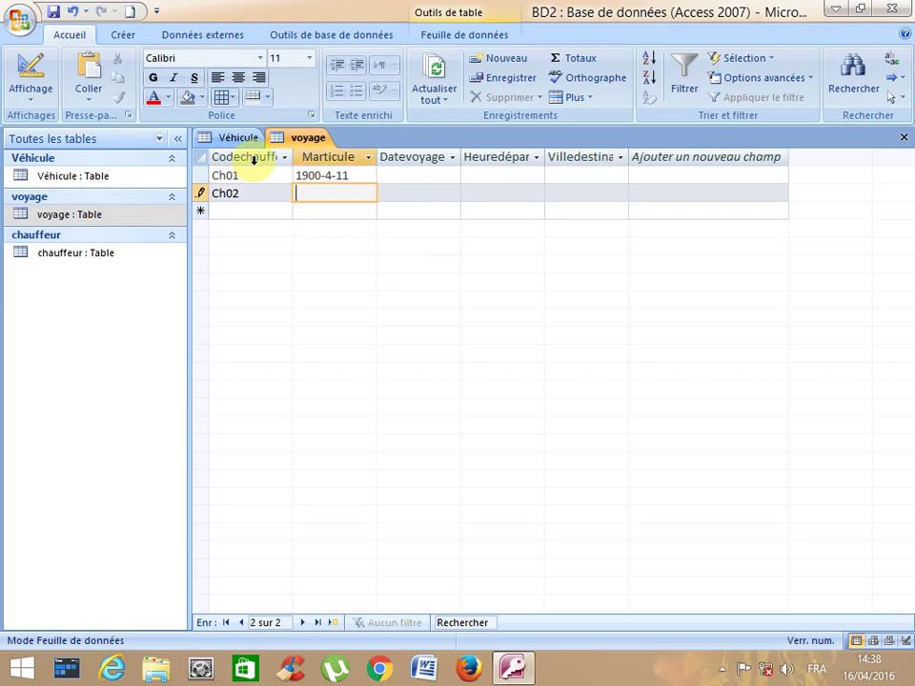
click(239, 138)
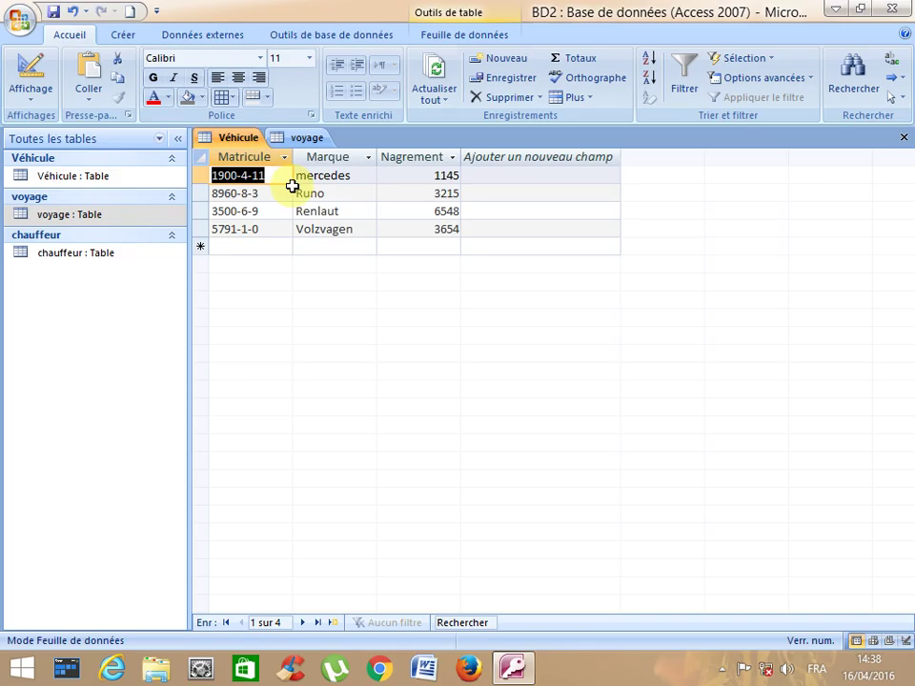
click(305, 139)
text(8)
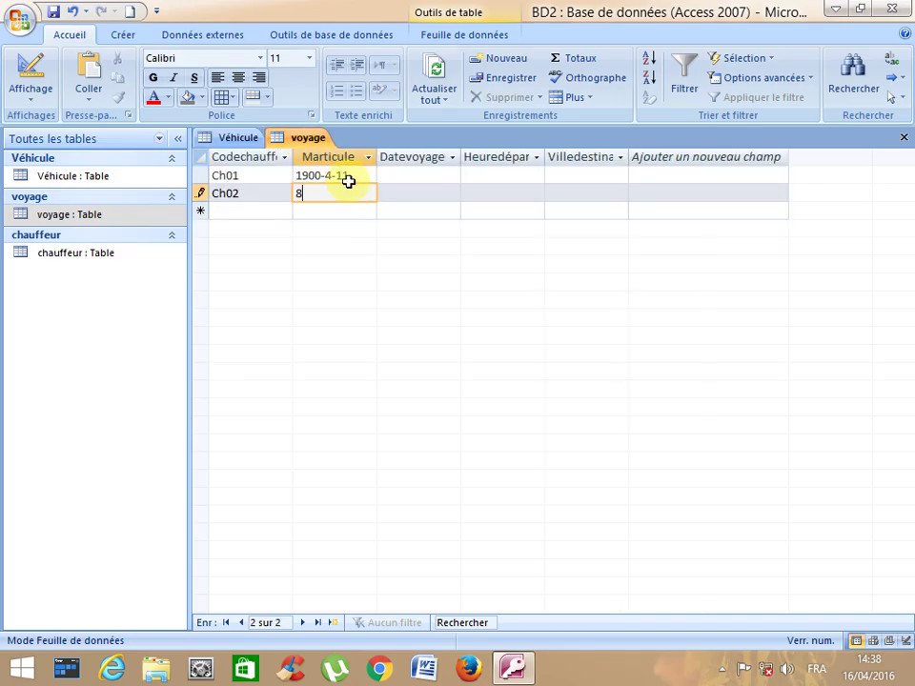
text(96003)
key(Tab)
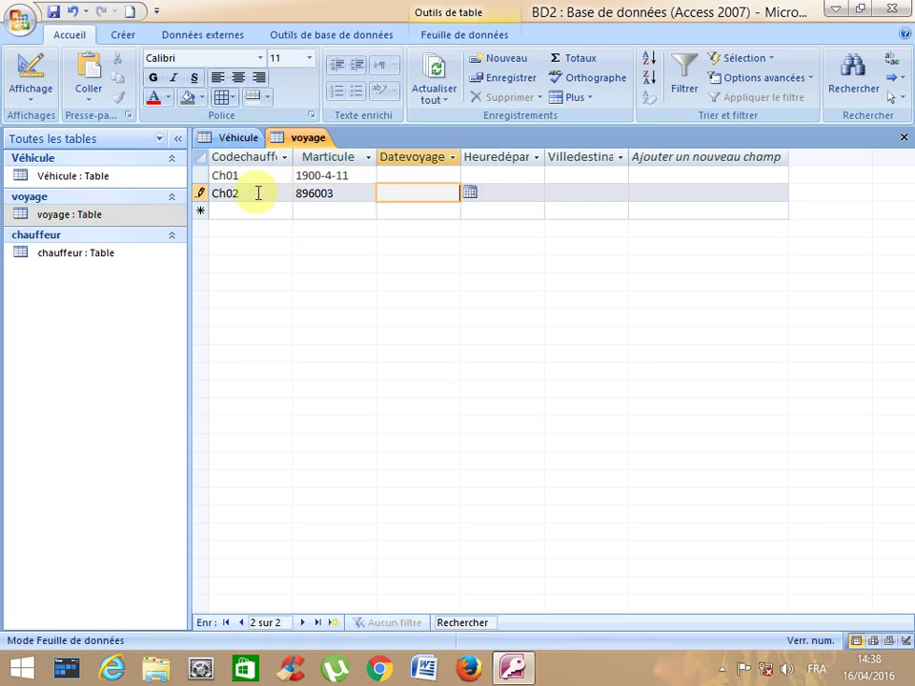
click(243, 211)
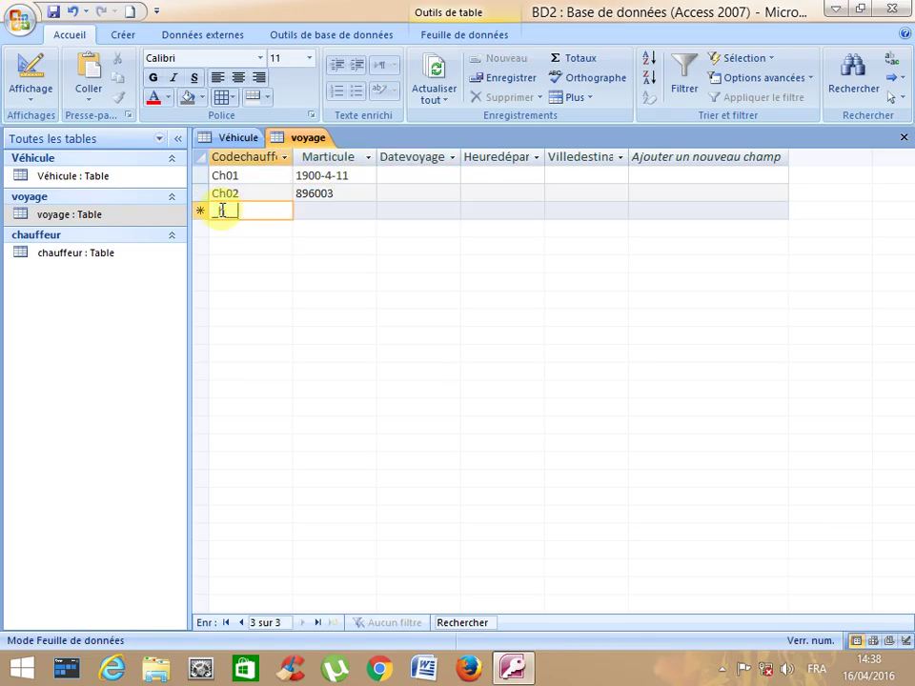
- Start trip record Ch03 and dismiss the null key error for its empty Marticule
click(215, 217)
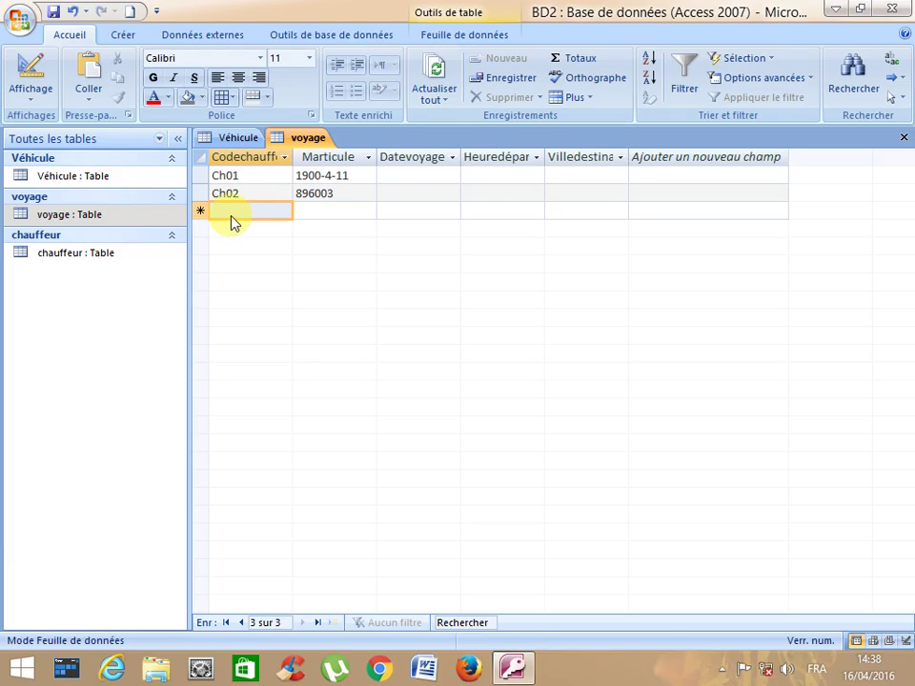
click(237, 211)
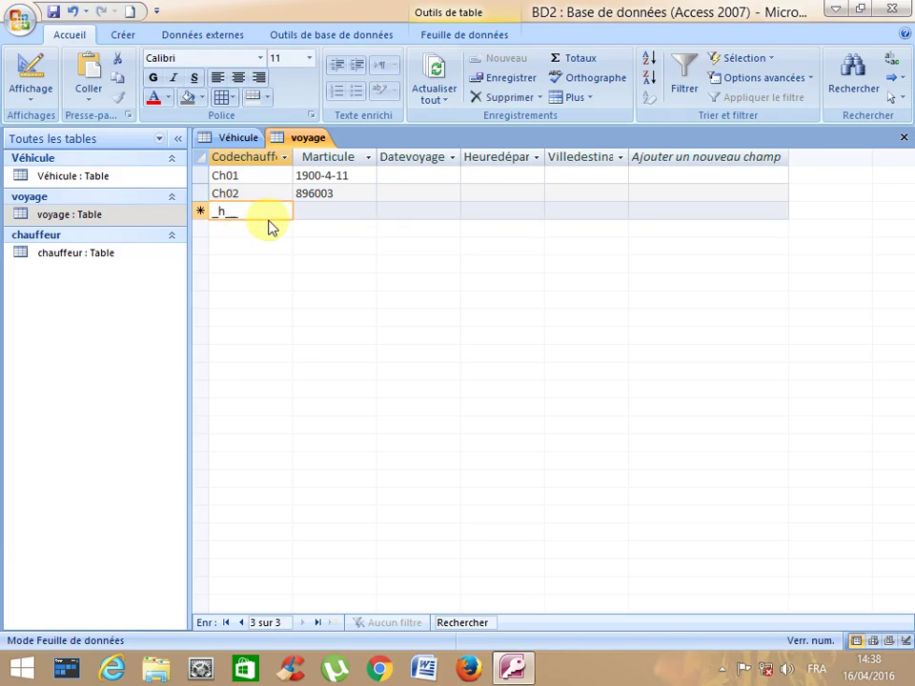
key(shift+Tab)
click(262, 211)
text(Ch03)
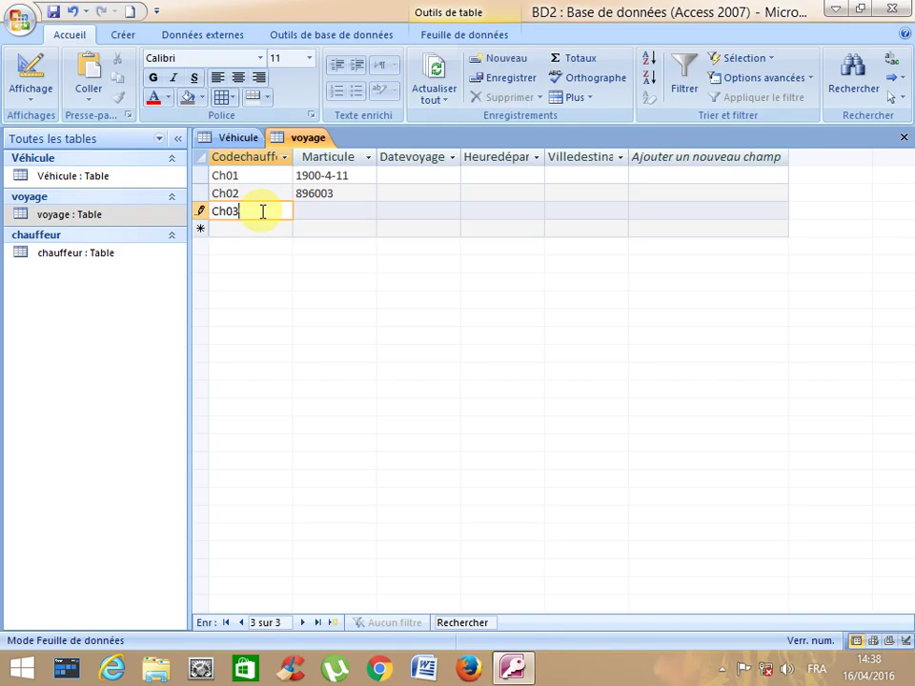
key(Tab)
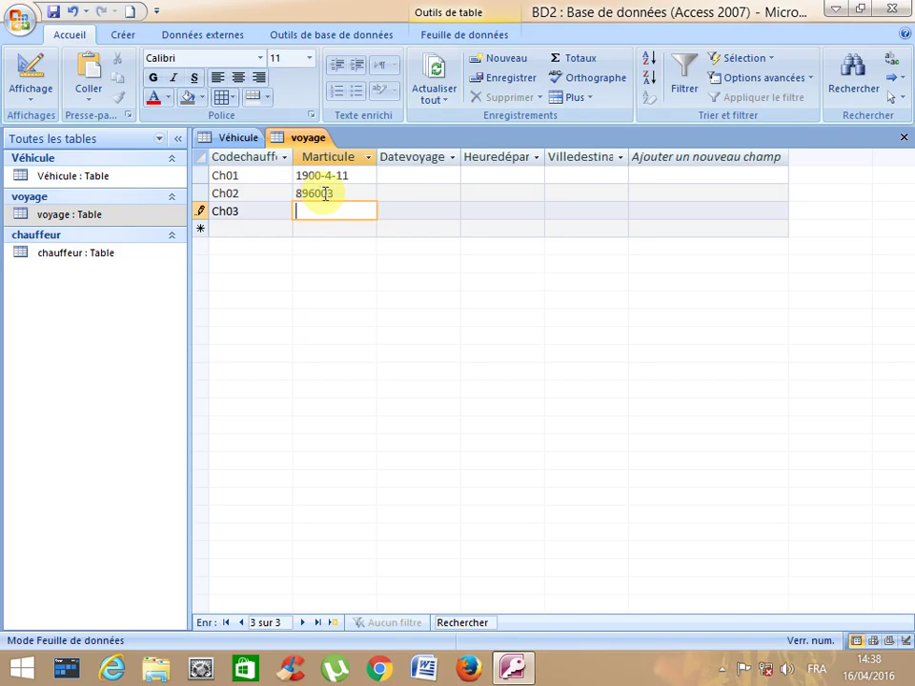
click(342, 231)
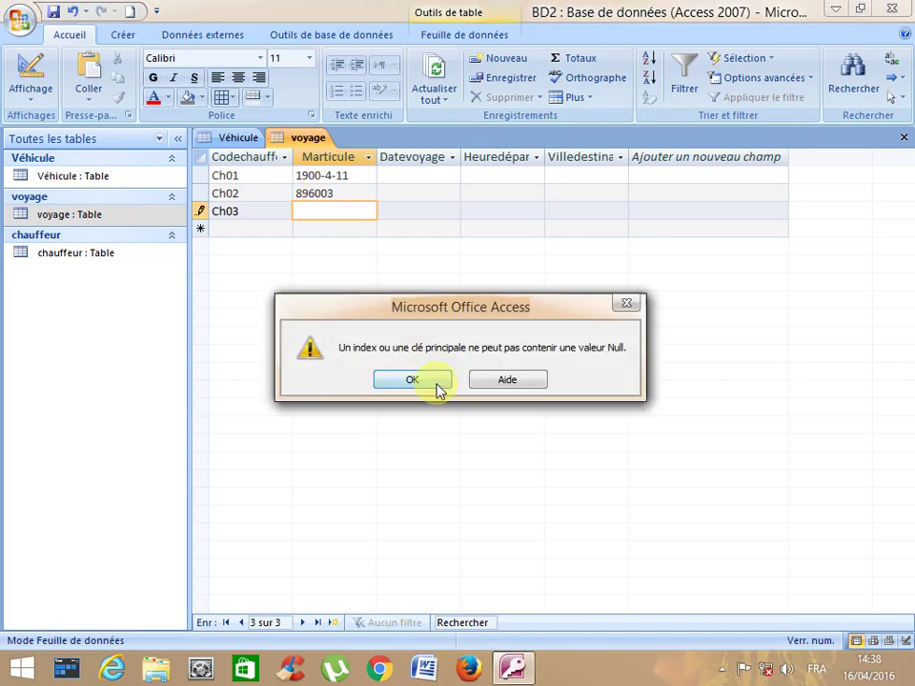
click(438, 390)
- Give Ch03 the Marticule 3500-6-9 after checking the Véhicule registrations
click(280, 212)
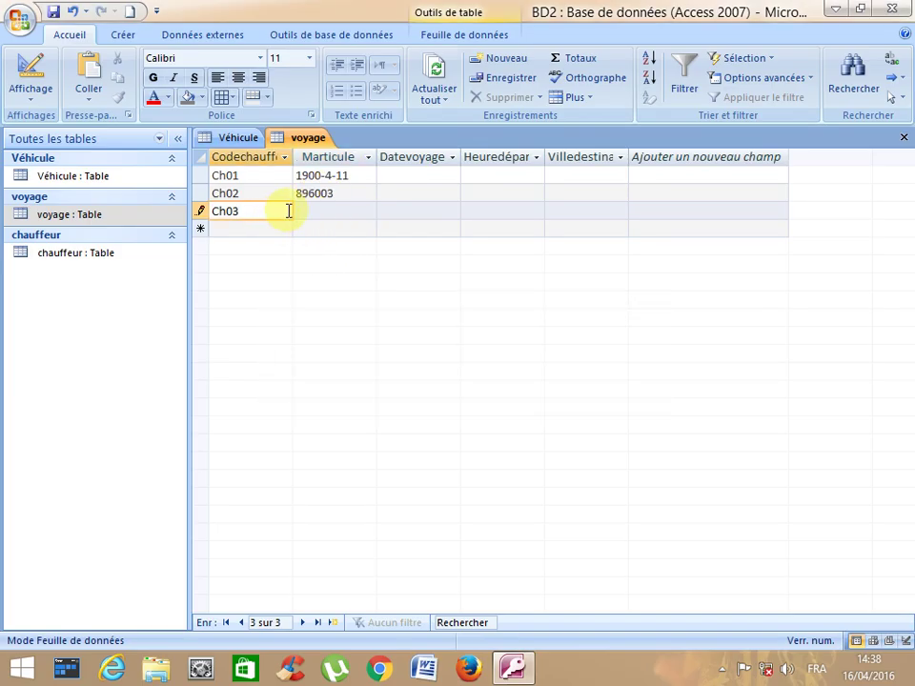
click(305, 196)
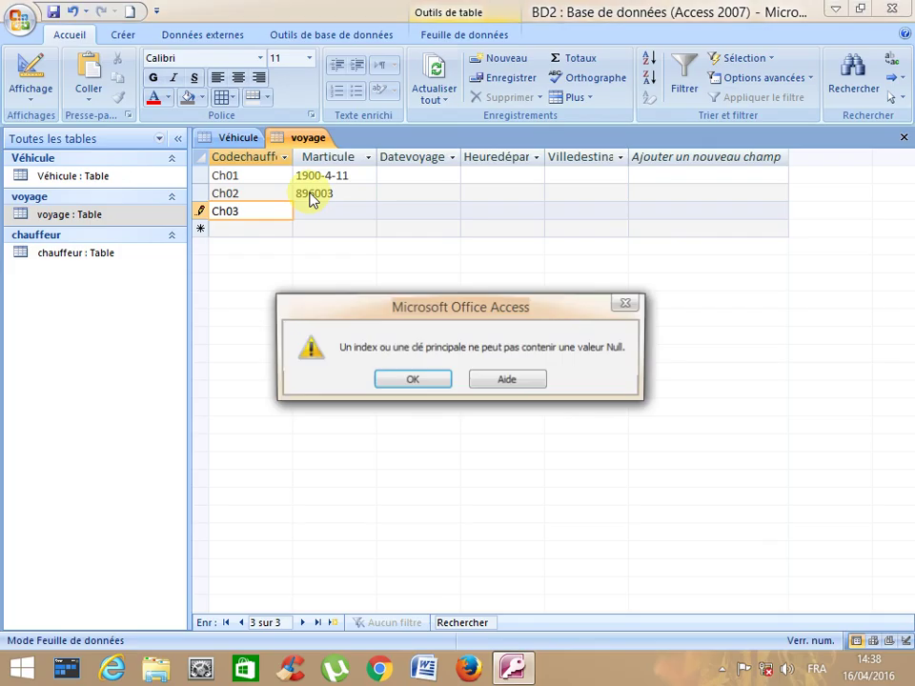
click(411, 381)
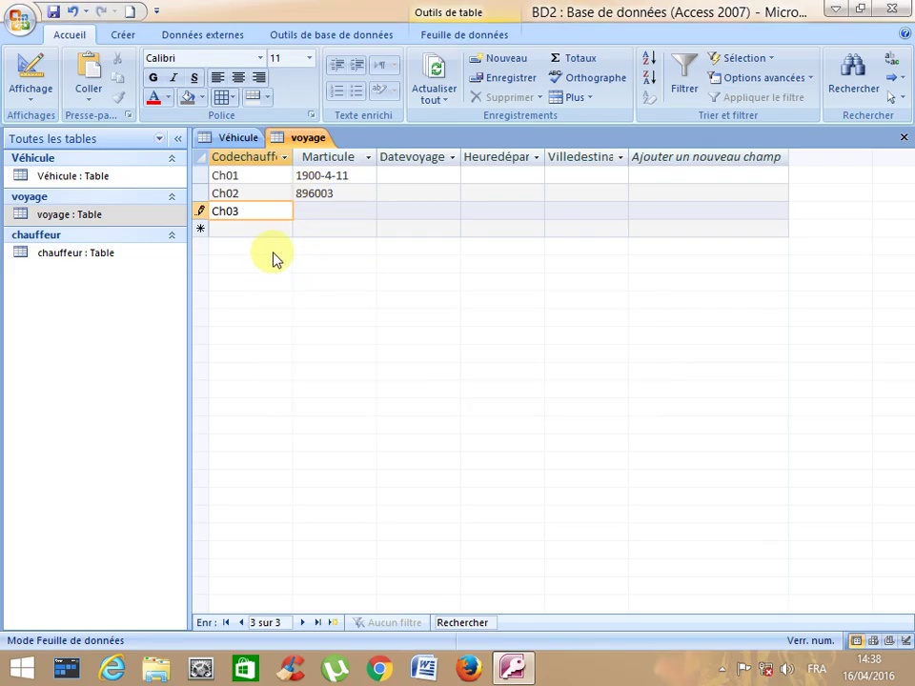
click(304, 212)
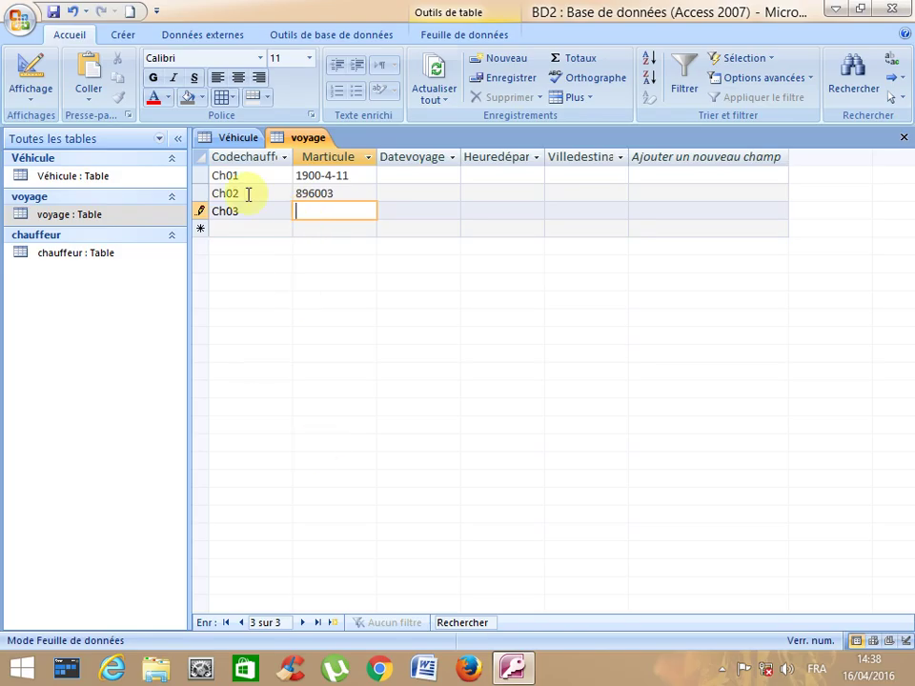
click(238, 139)
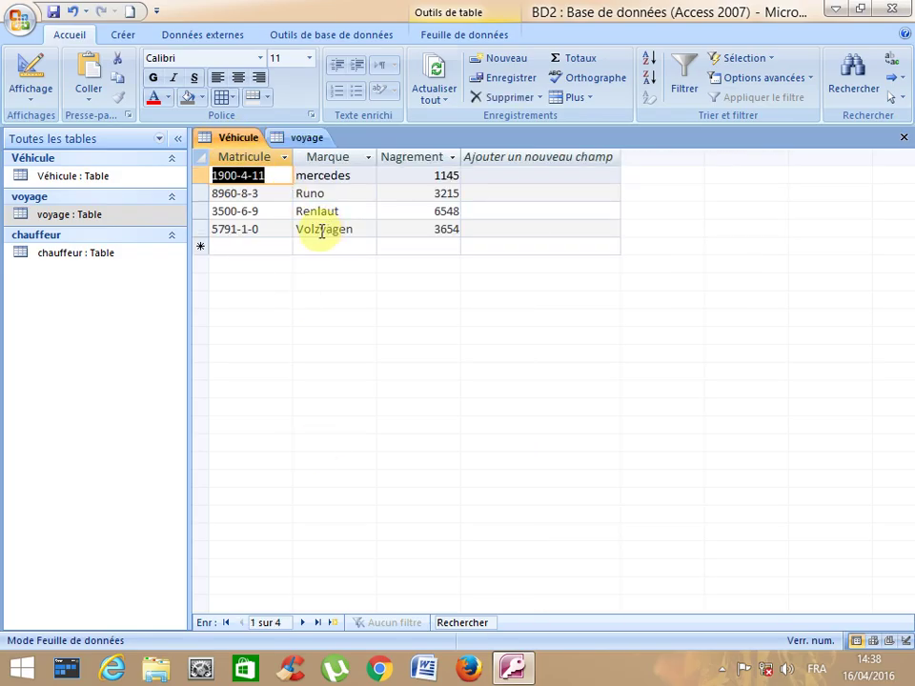
click(301, 138)
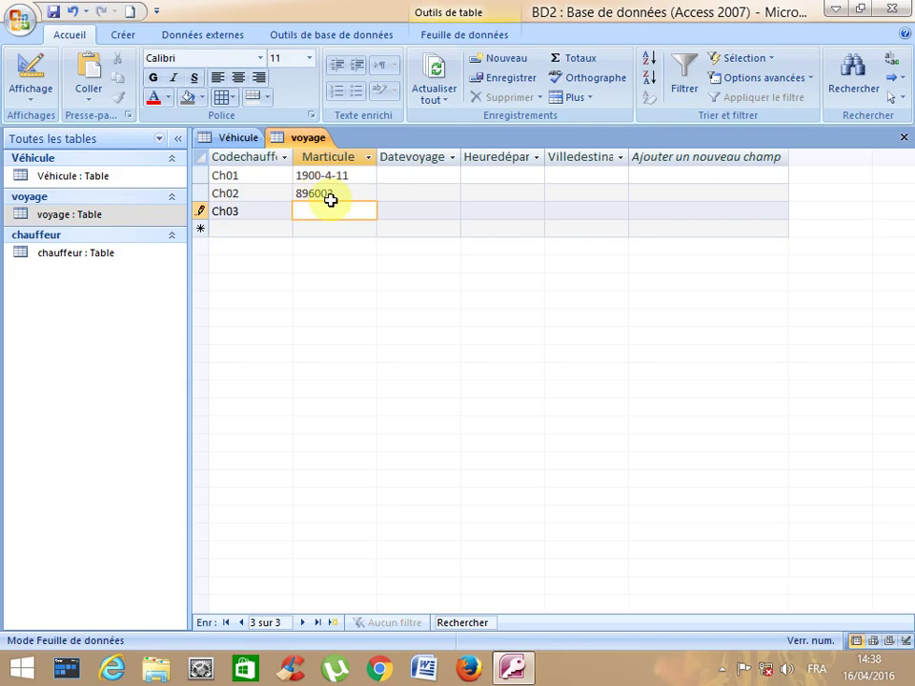
text(3500-6-9)
click(332, 194)
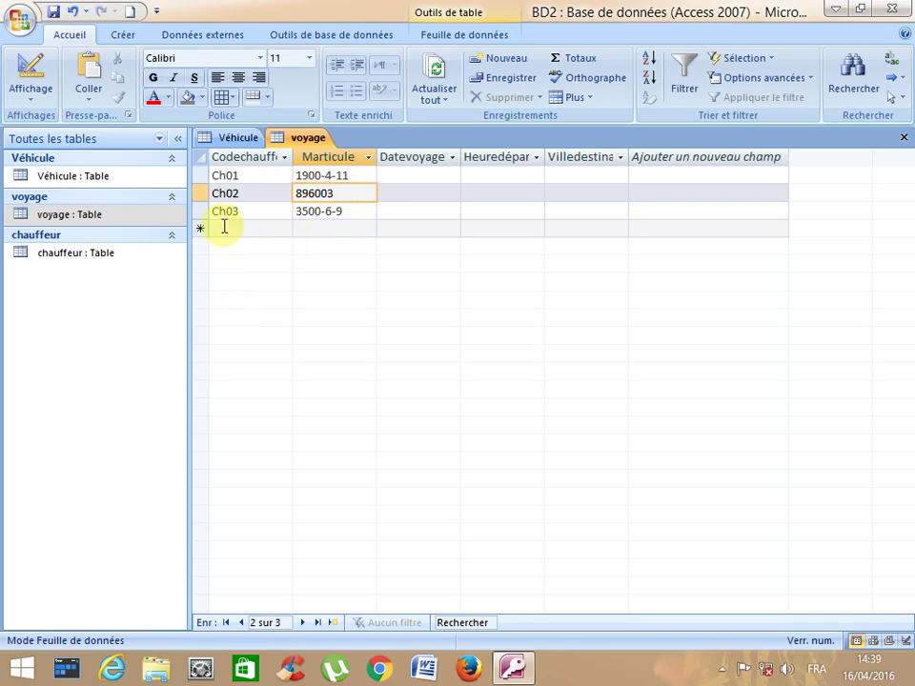
click(238, 139)
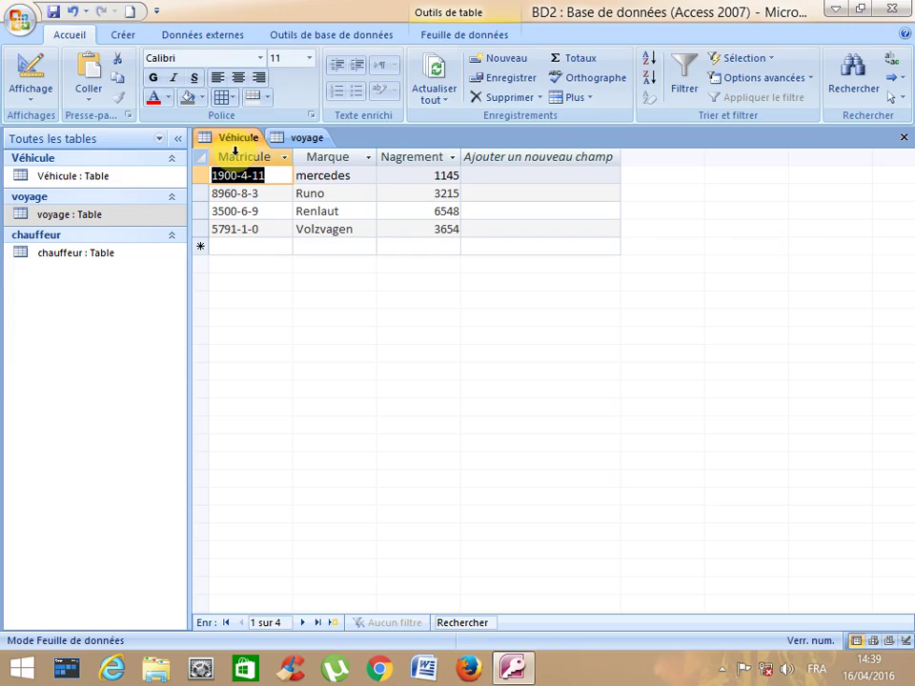
click(304, 138)
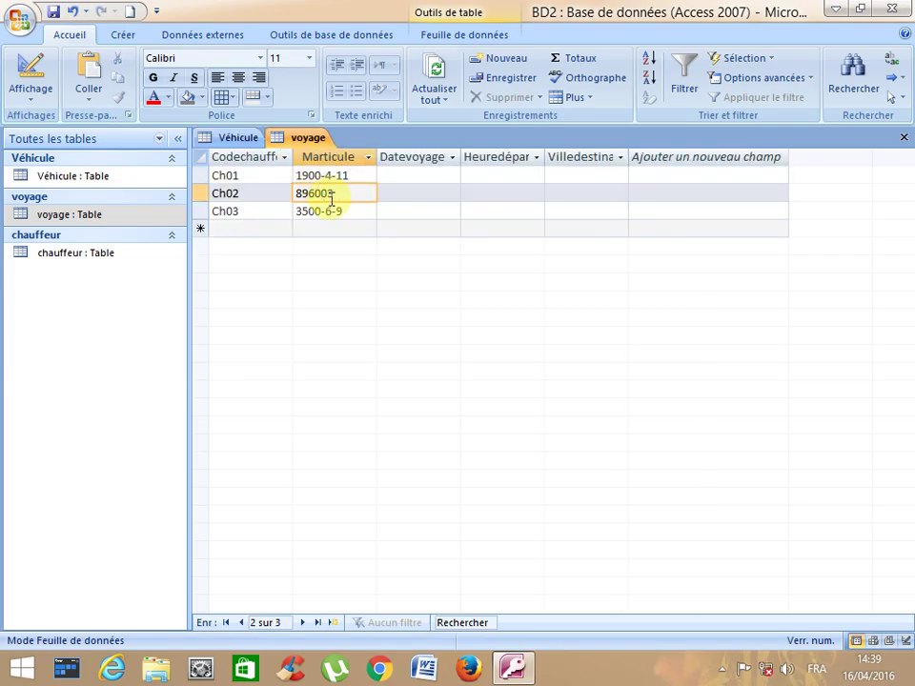
key(BackSpace)
key(BackSpace)
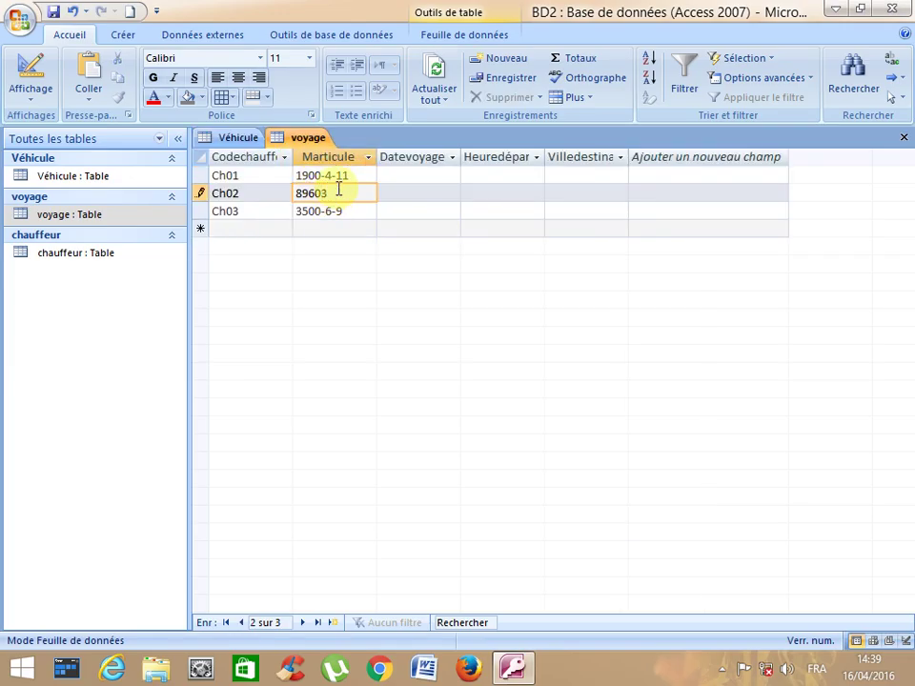
text(-3)
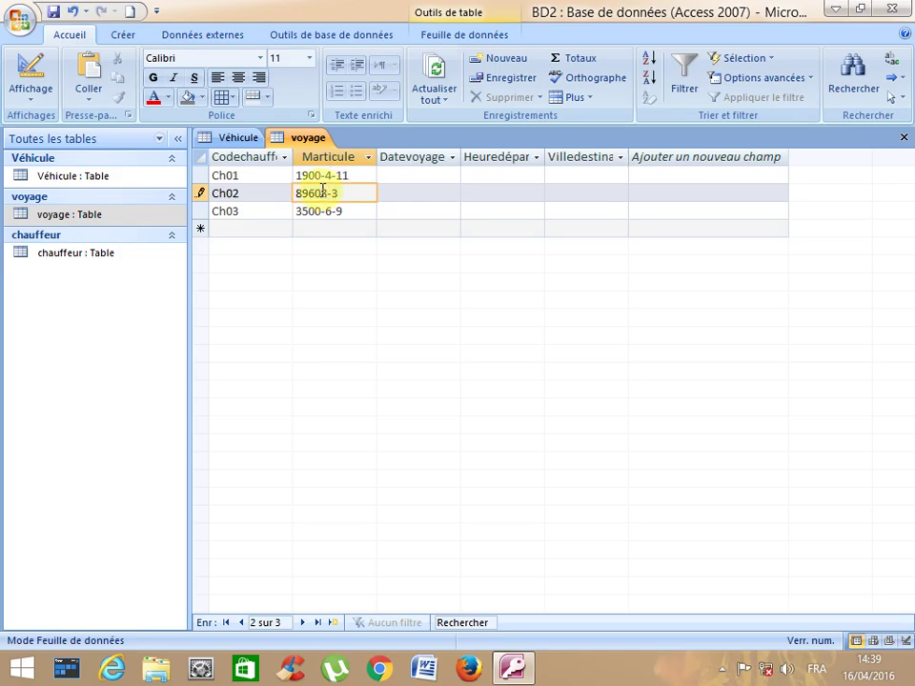
text(-)
click(250, 231)
- Add trip Ch04 with Marticule 5791-1-0
click(218, 228)
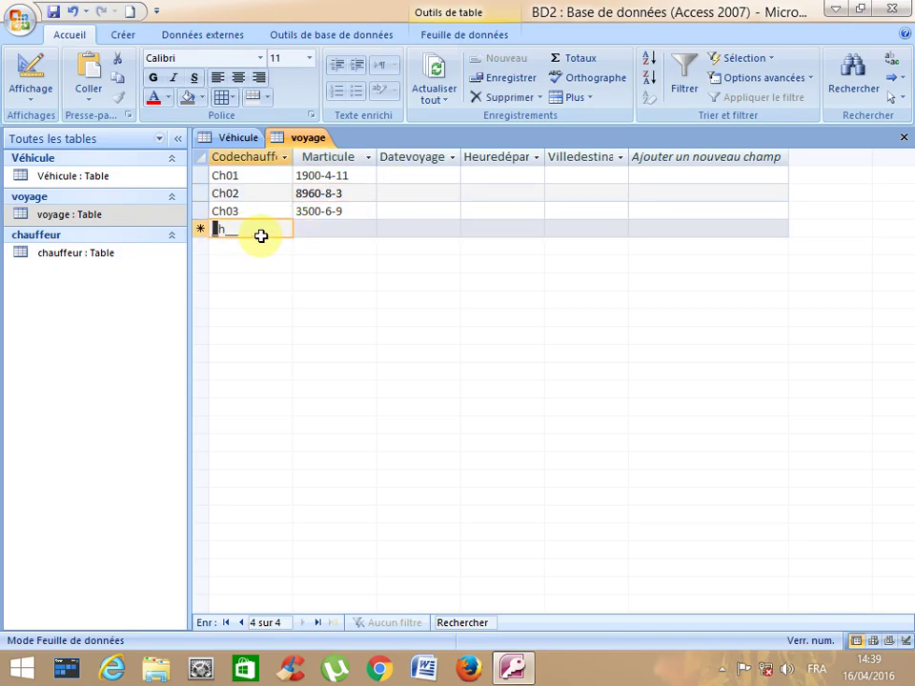
text(Ch04)
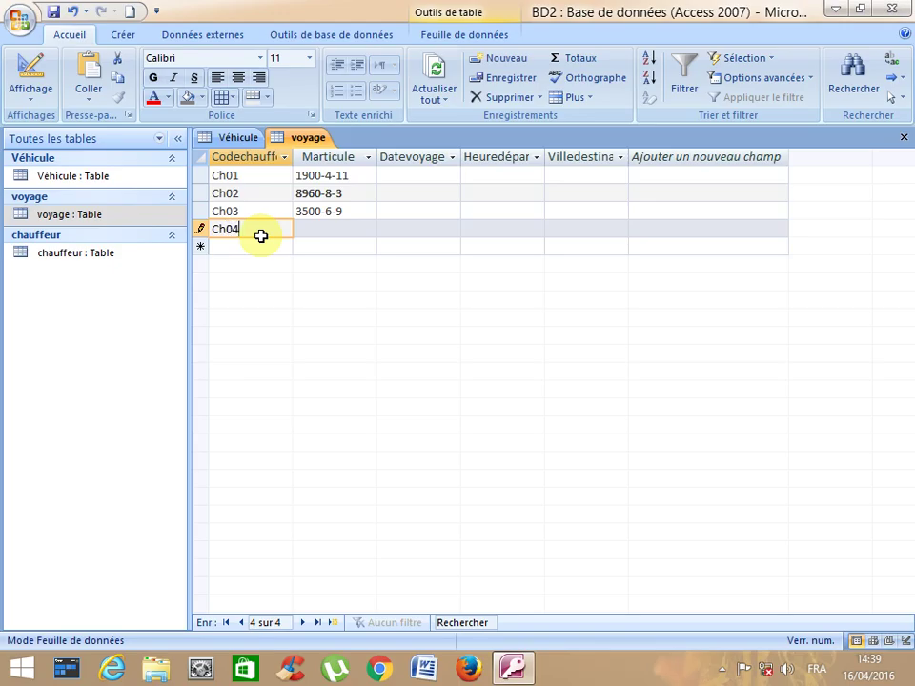
key(Tab)
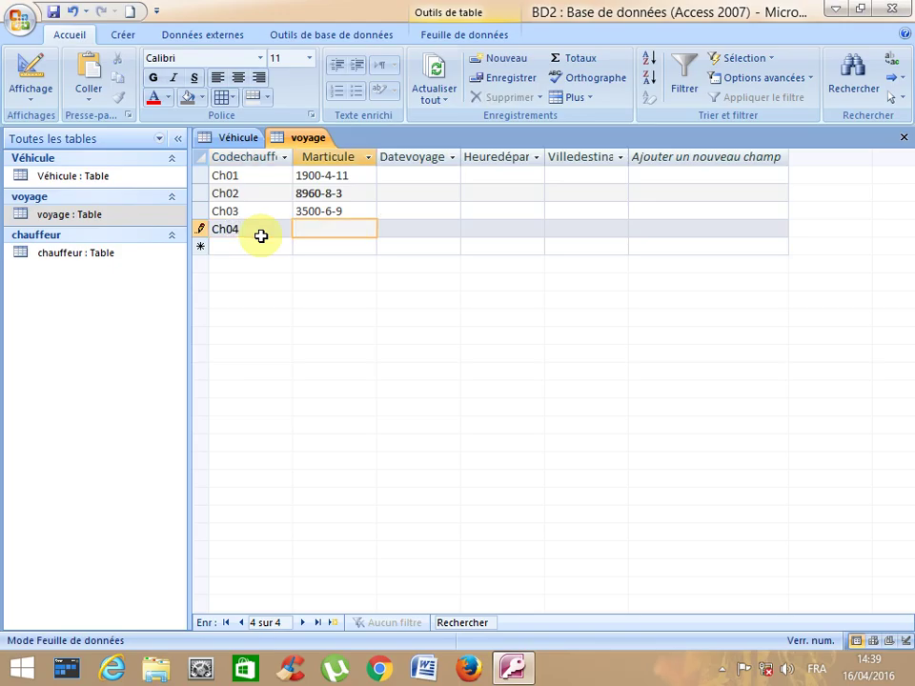
click(234, 138)
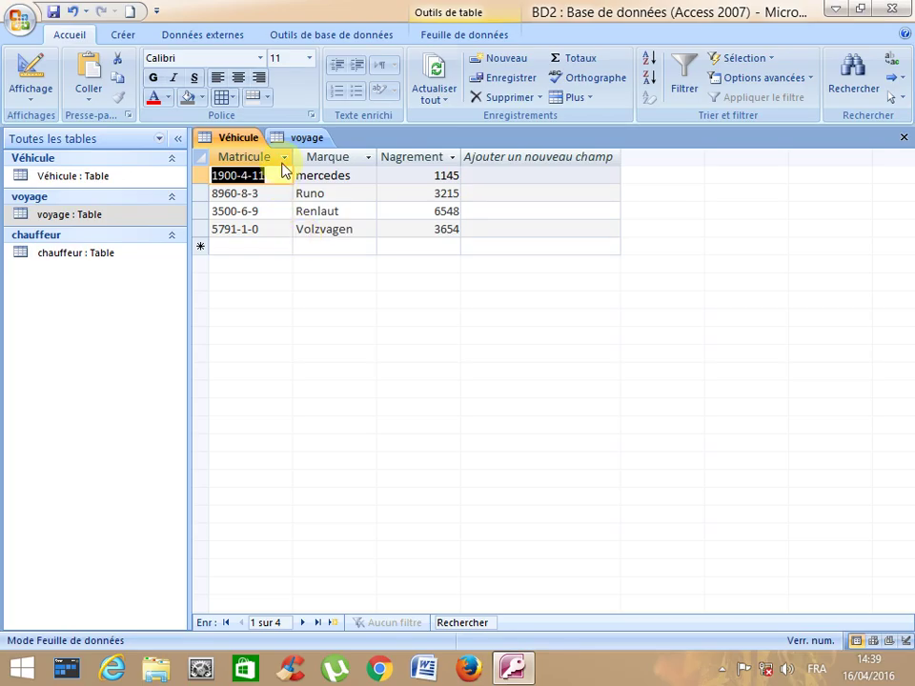
click(303, 138)
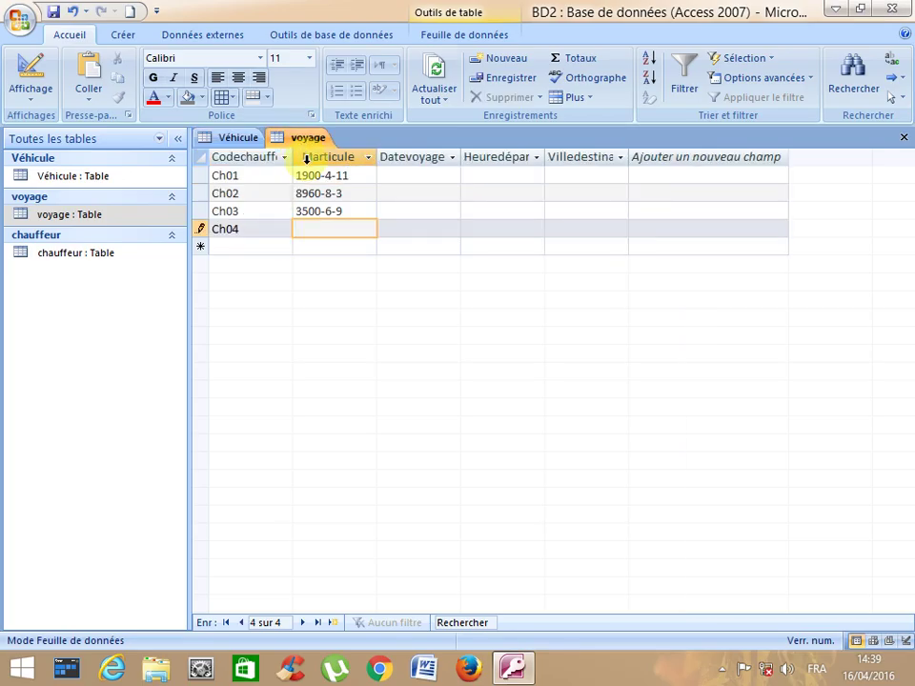
text(5791-1-0)
- Enter Datevoyage 12/05/1980, 13/07/1970, 12/03/1960 and 15/04/1970 for trips Ch01 to Ch04
click(400, 179)
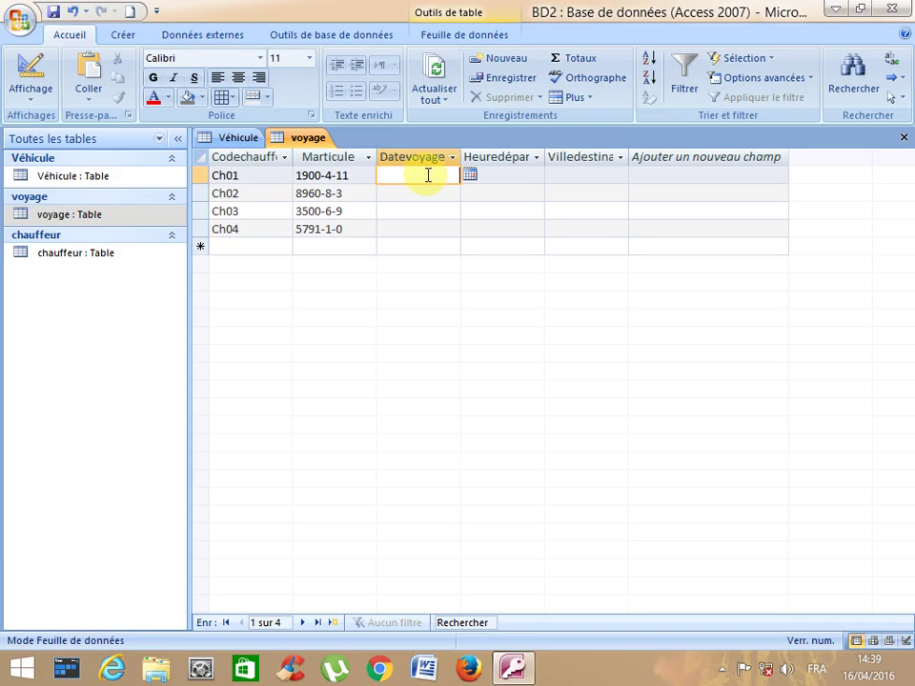
text(12/05/1980)
key(Down)
text(13/)
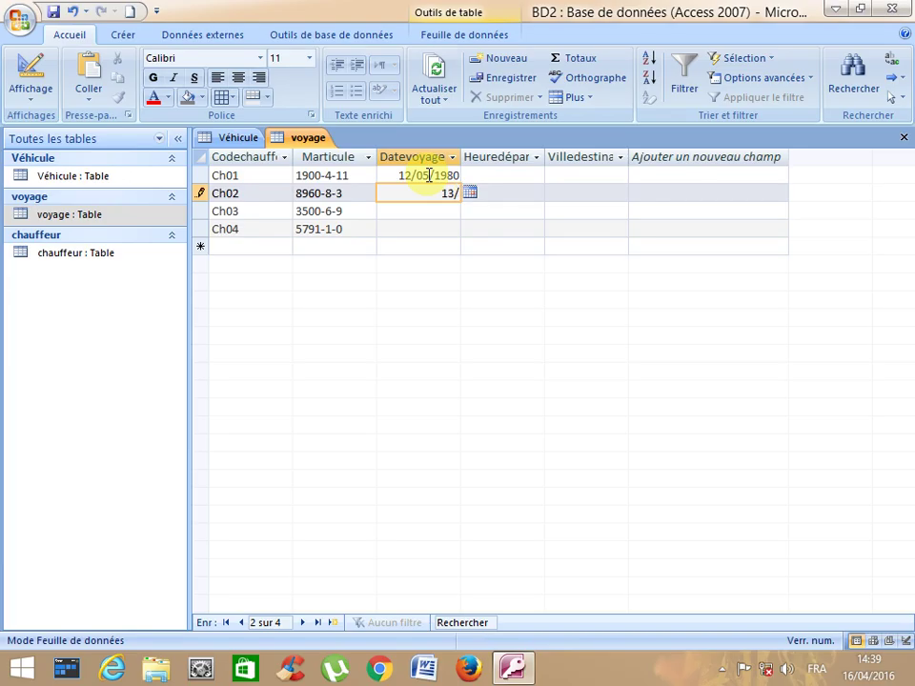
text(07/1970)
key(Down)
text(12)
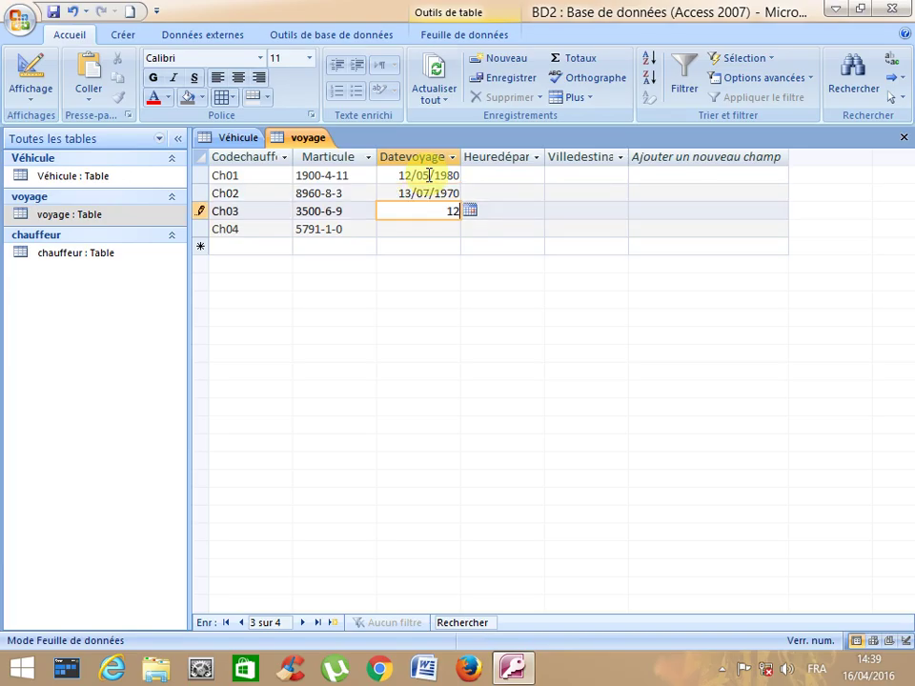
text(/03/1960)
key(Down)
text(1)
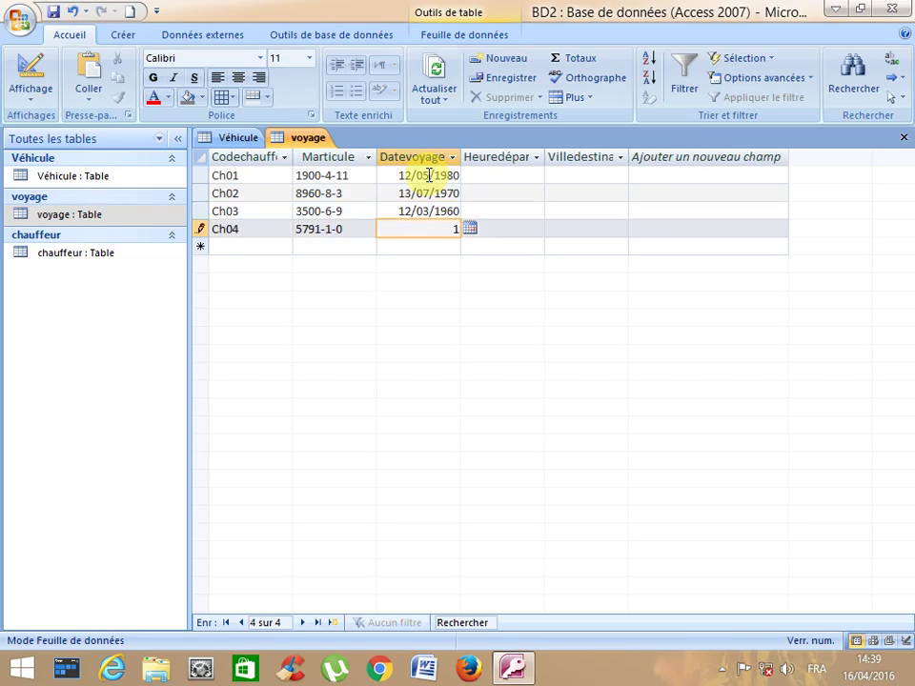
text(5/04/1970)
key(Down)
key(Up)
key(Up)
key(Up)
key(Up)
key(Tab)
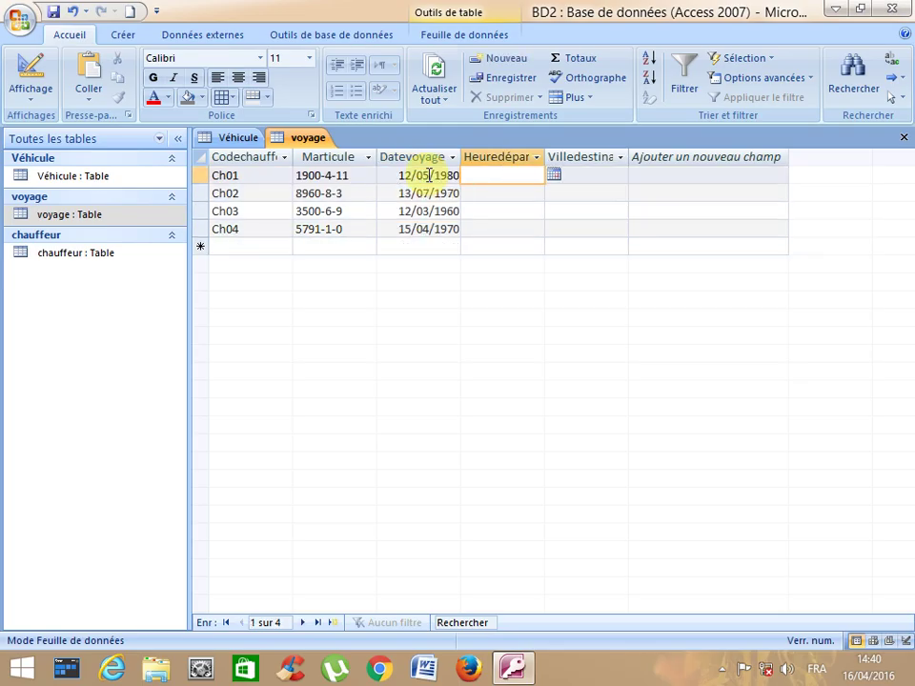
- Autofit the Heuredépart column and delete the rejected departure time 12 from Ch01
double_click(545, 158)
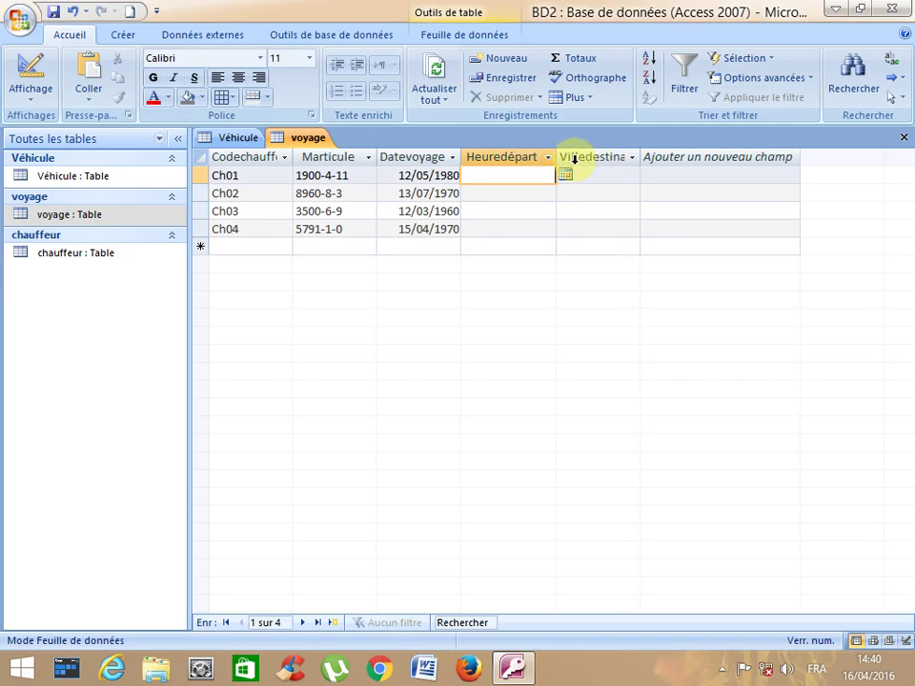
text(12)
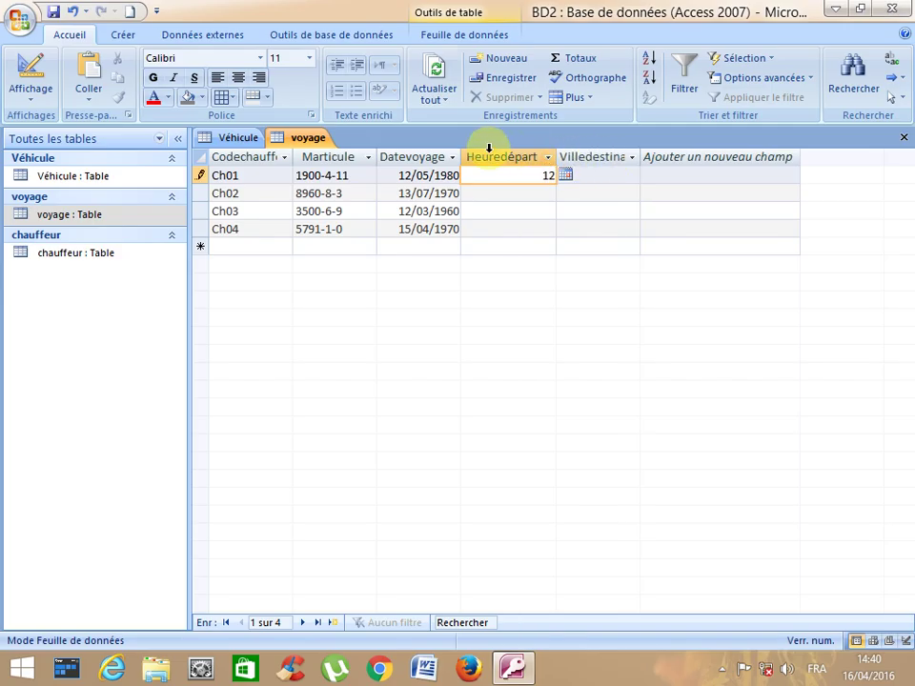
click(488, 150)
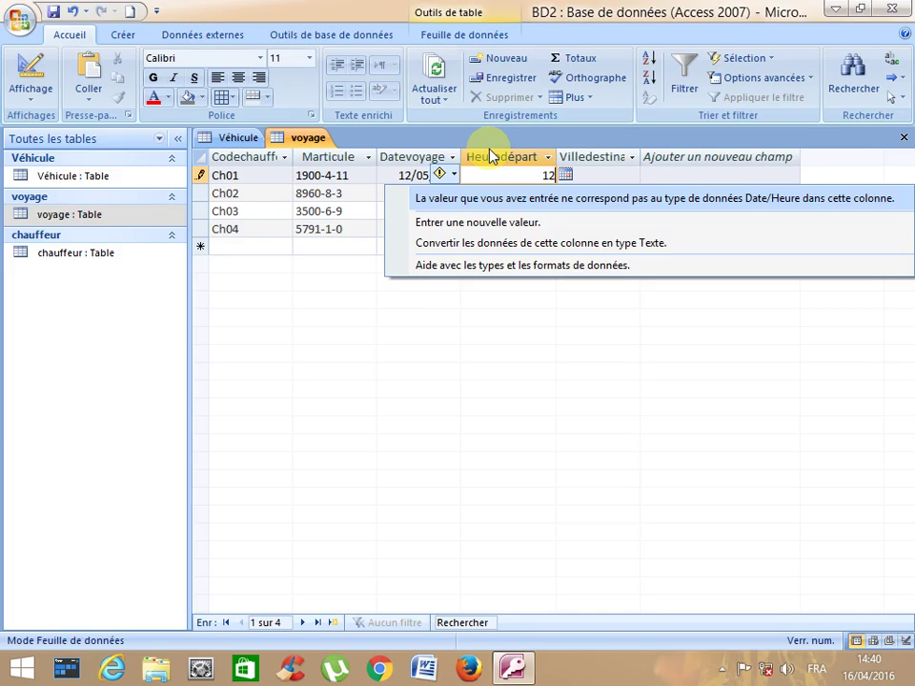
key(Up)
key(Up)
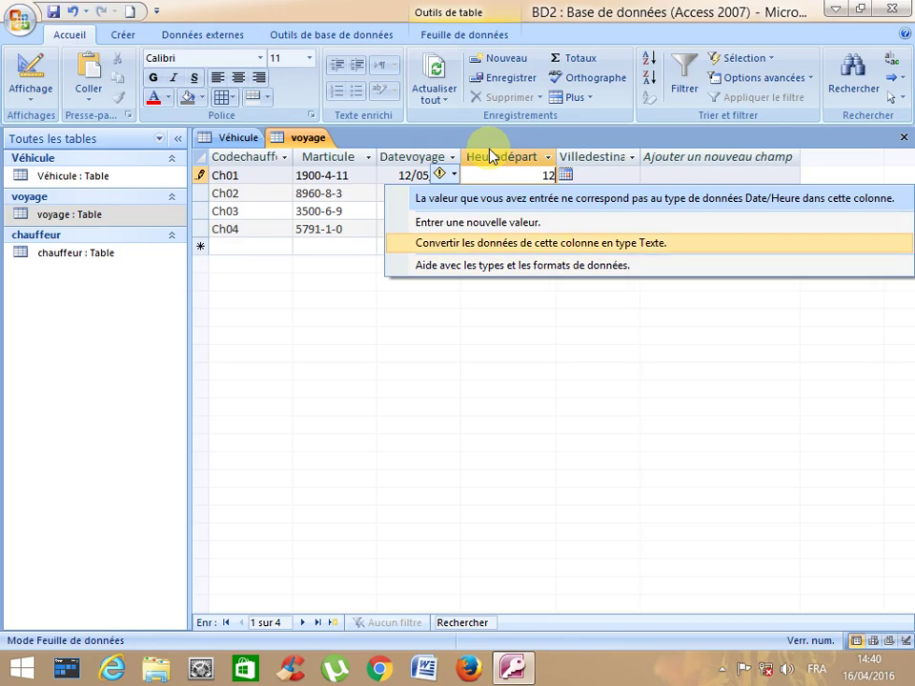
key(Down)
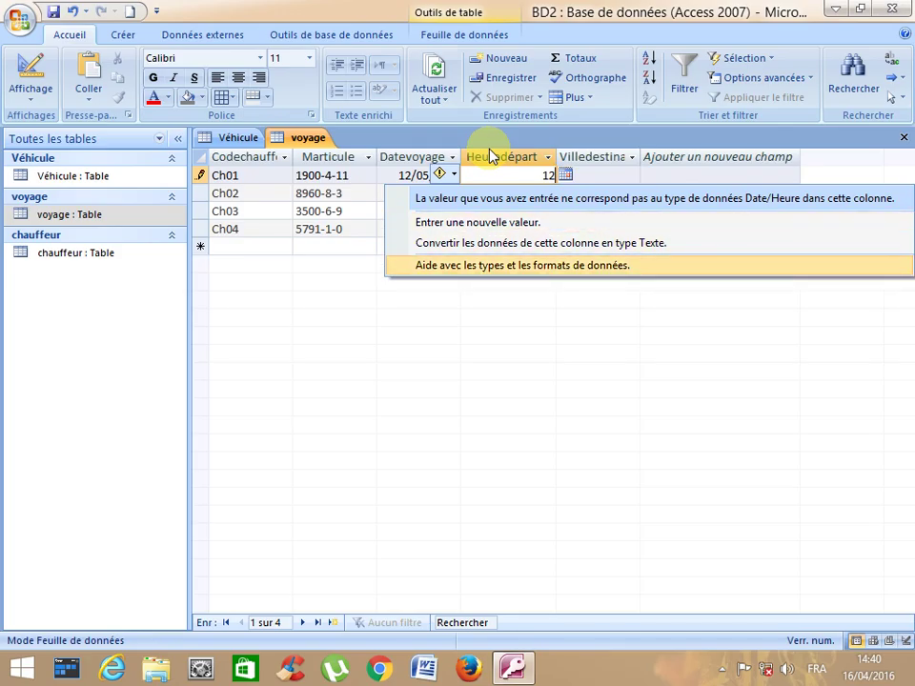
click(504, 175)
double_click(551, 176)
key(BackSpace)
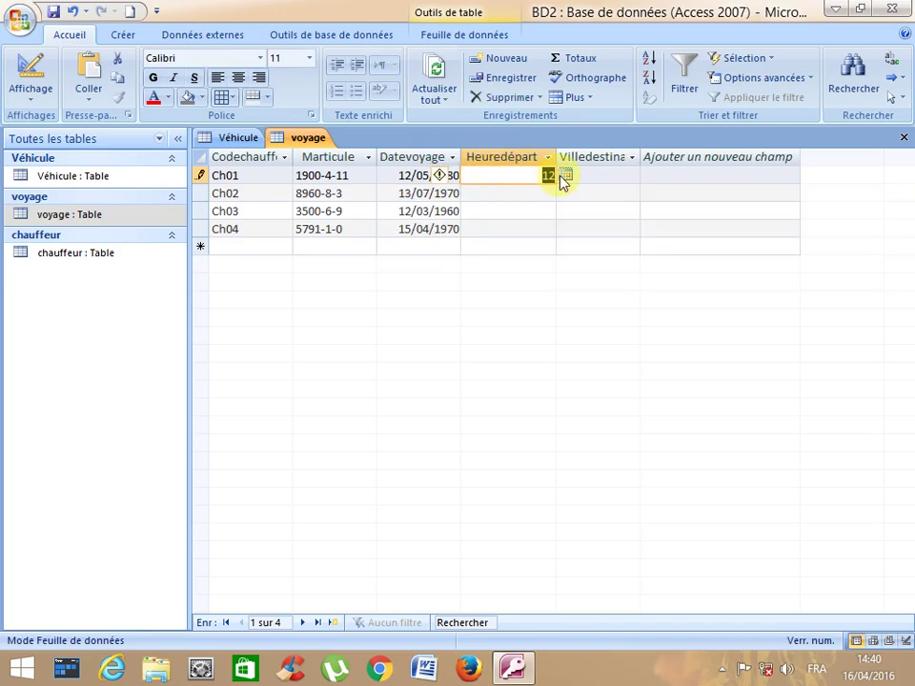
click(590, 174)
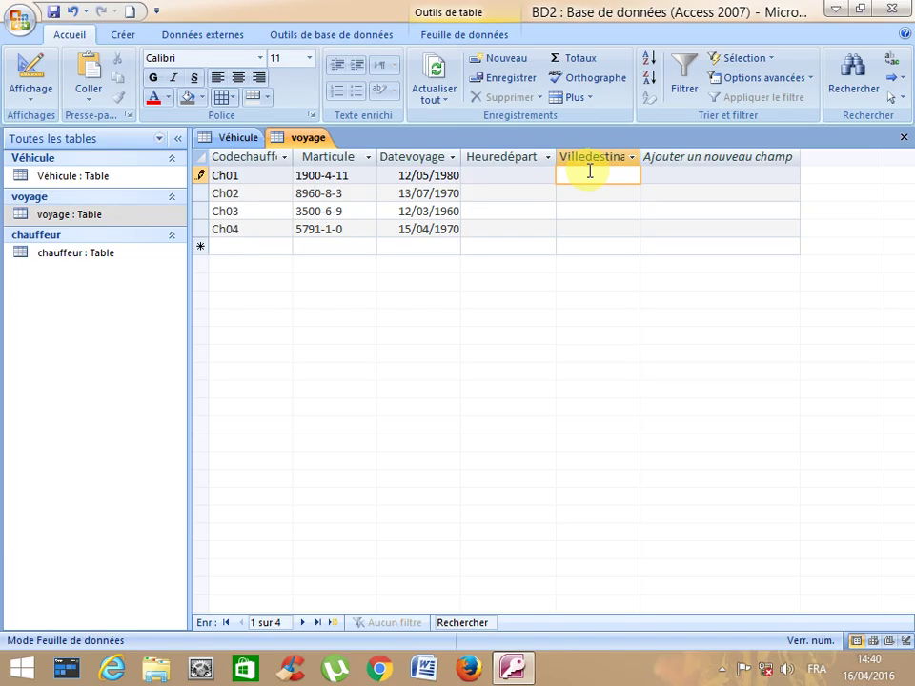
- Enter Villedestination Agadir, Settat, Bengerir and Marrakech for the four trips
text(Agadir)
key(Down)
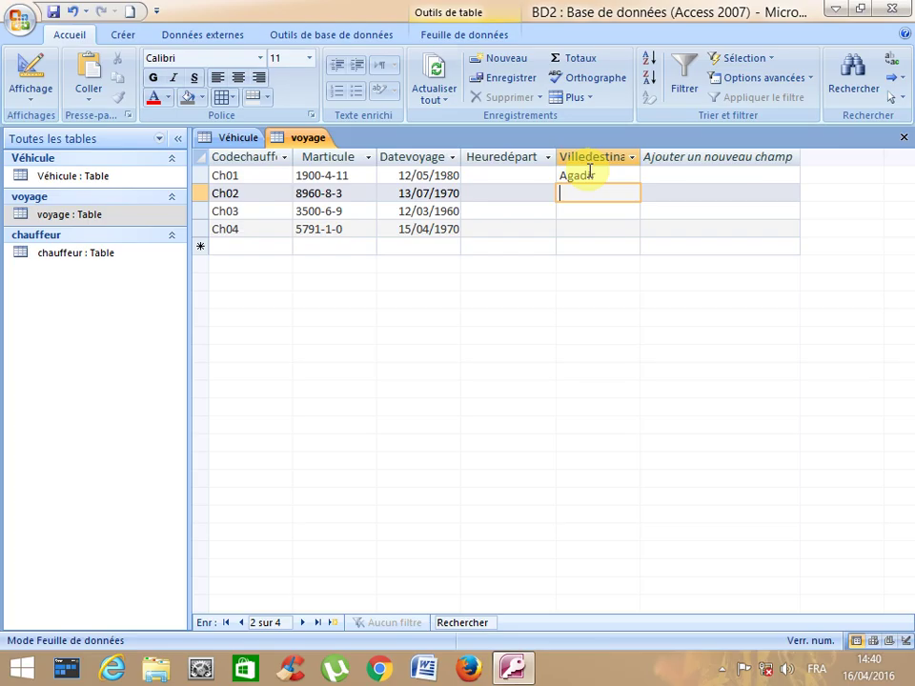
text(Settat)
key(Down)
text(B)
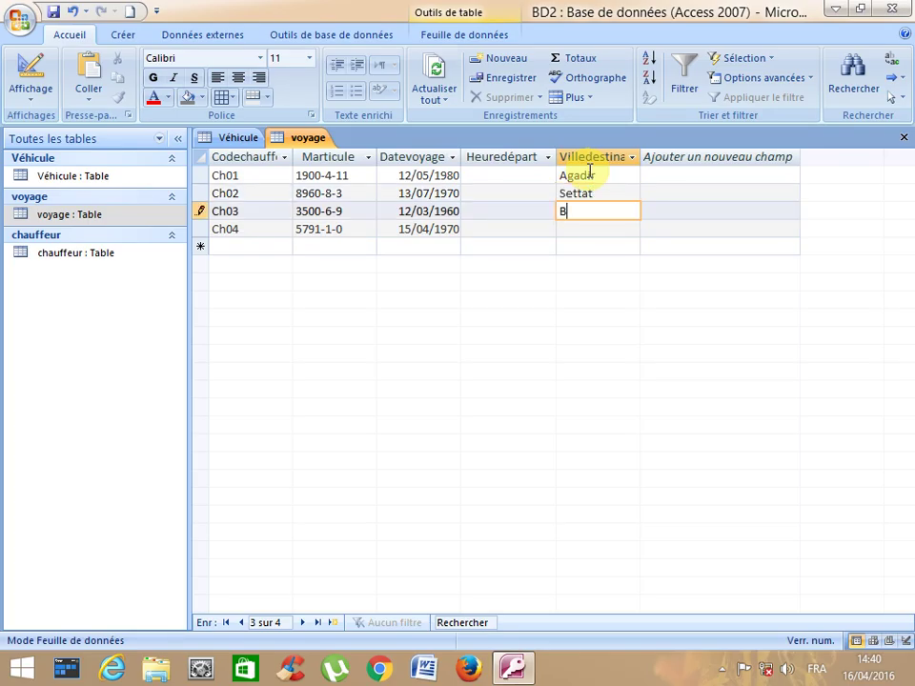
text(engerir)
key(Down)
text(M)
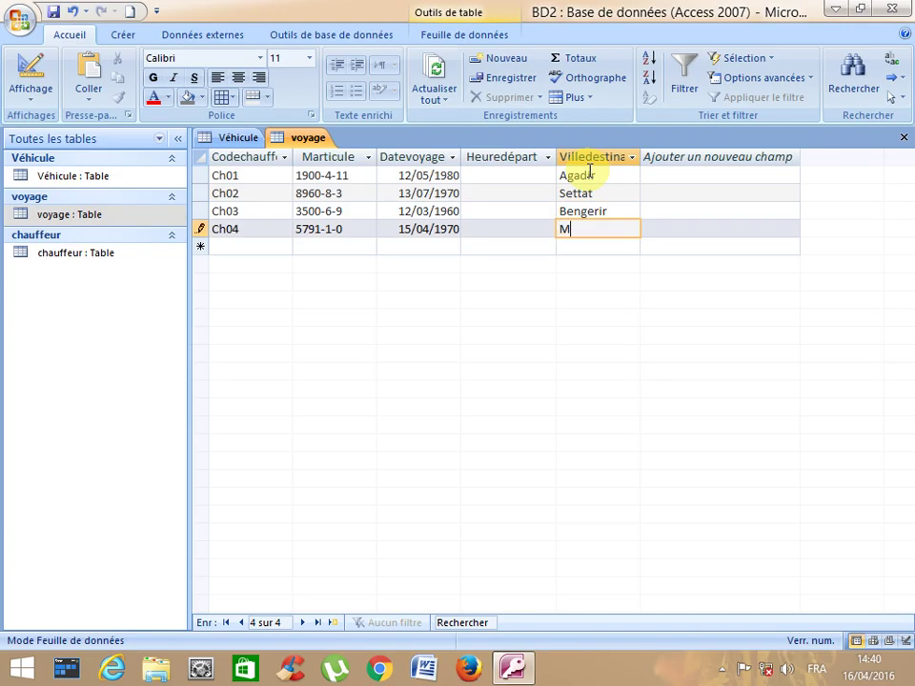
text(arrakech)
click(551, 178)
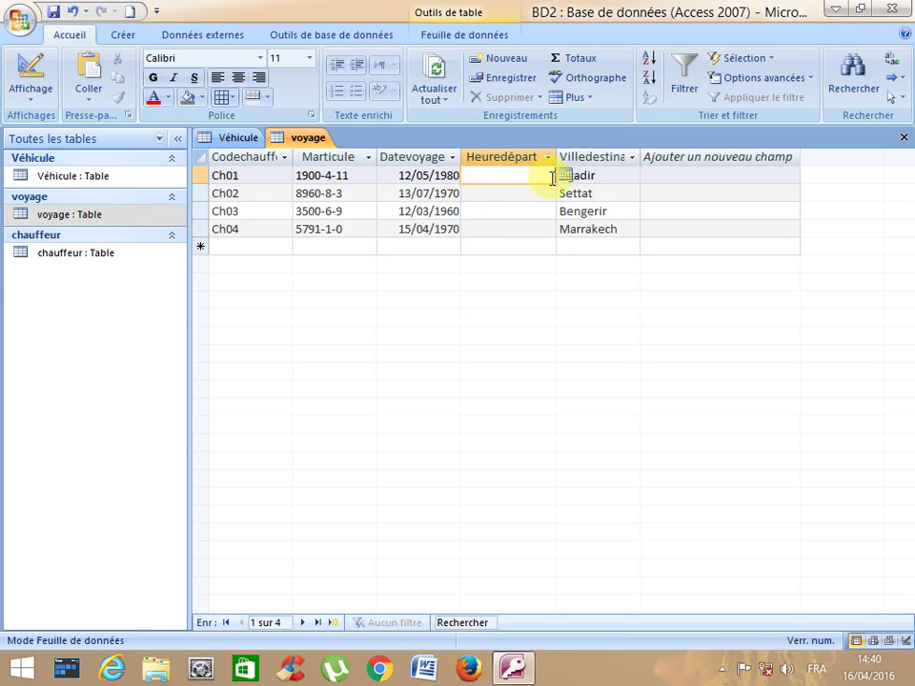
click(567, 176)
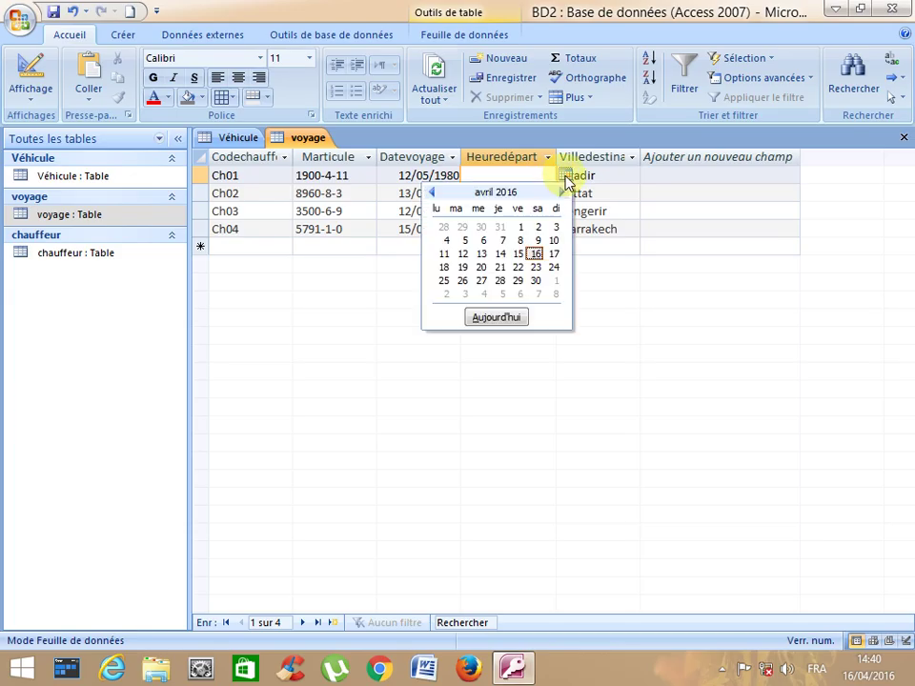
click(566, 178)
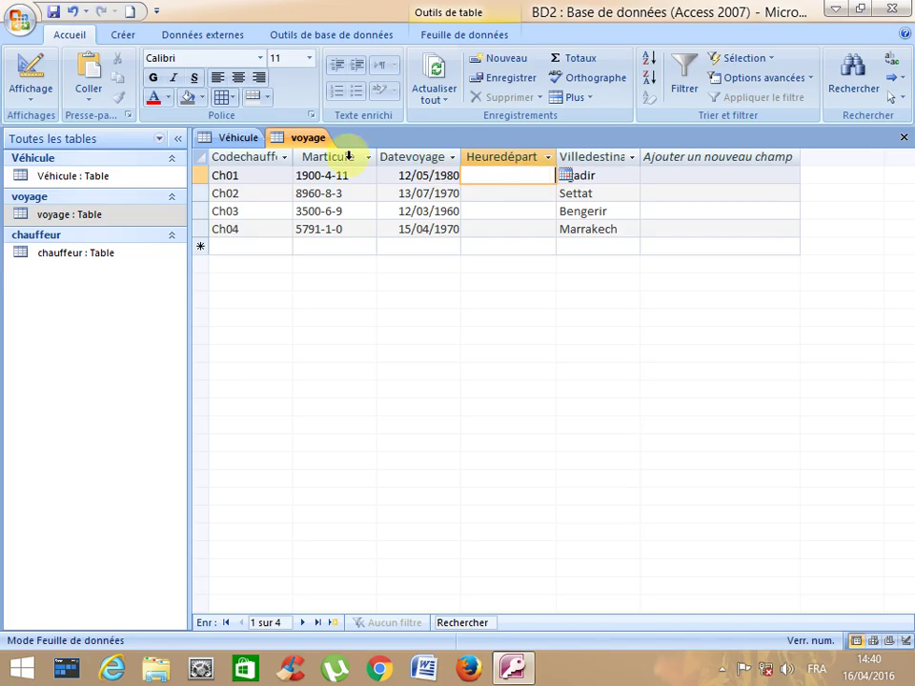
- In design view, format Heuredépart as Heure, abrégé, then return to the datasheet
click(36, 99)
click(32, 246)
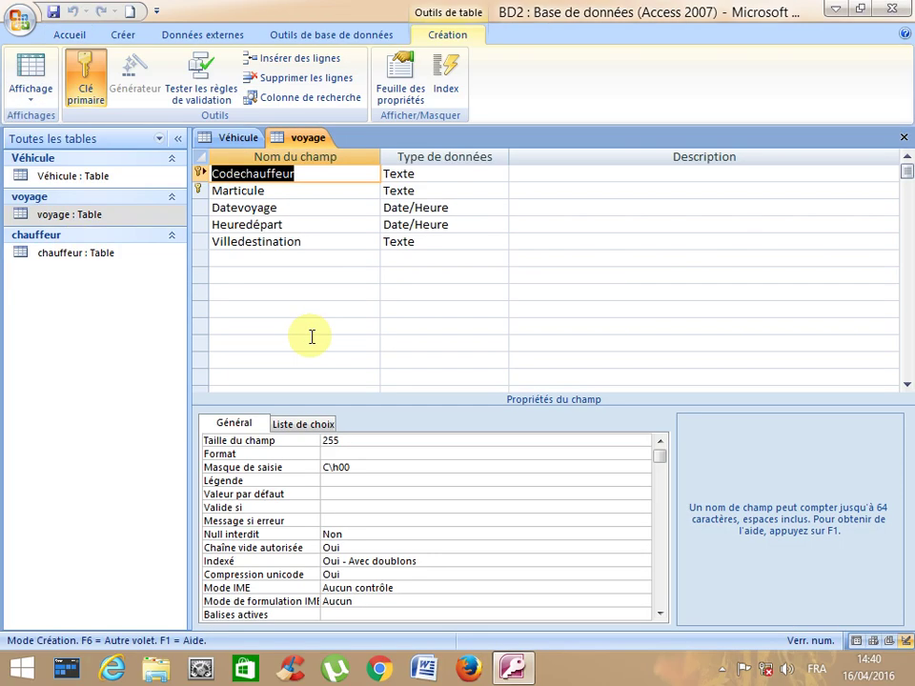
click(427, 226)
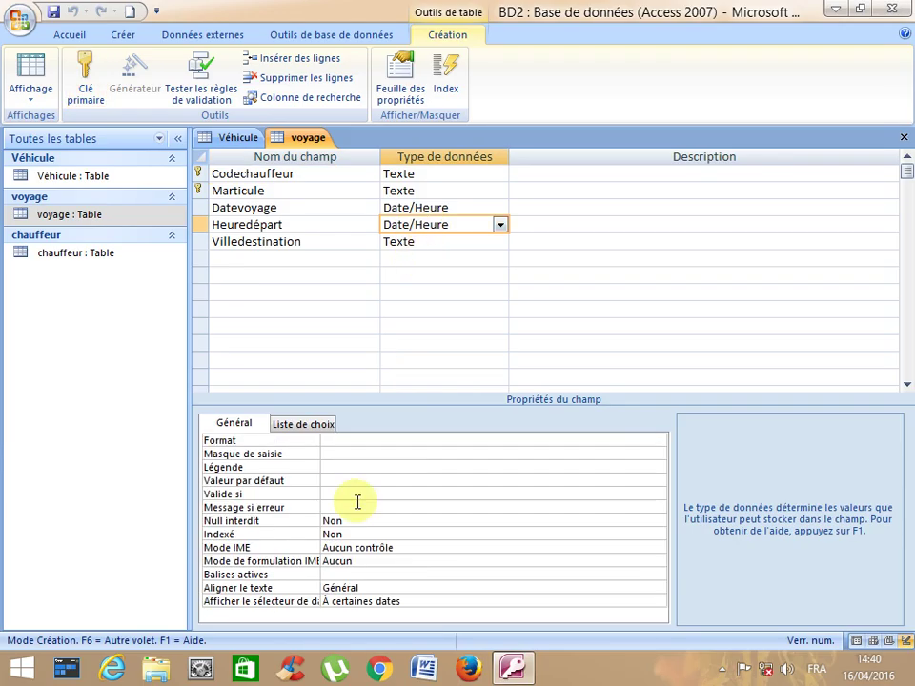
click(337, 441)
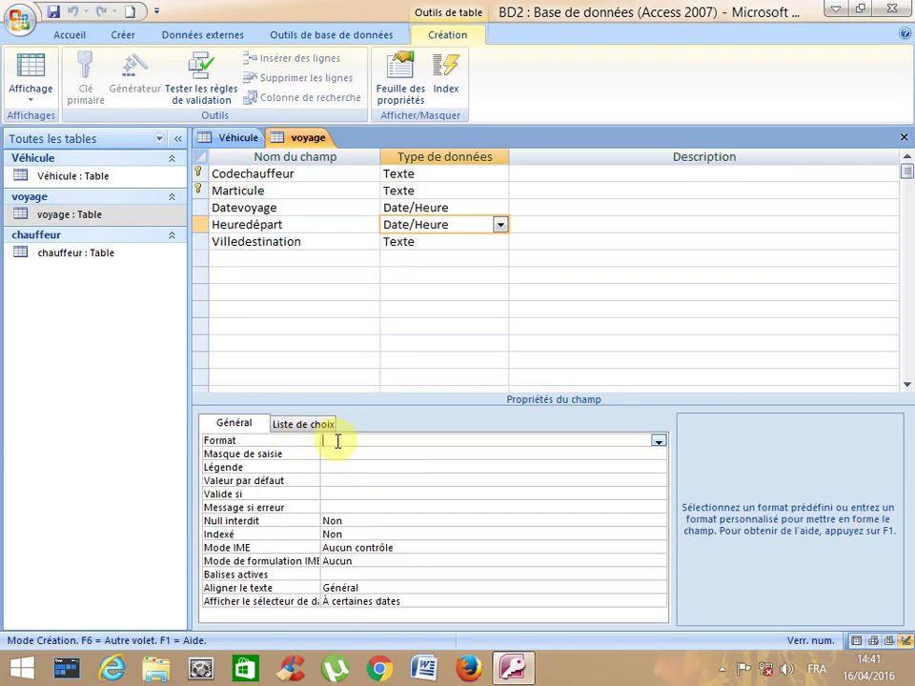
click(657, 441)
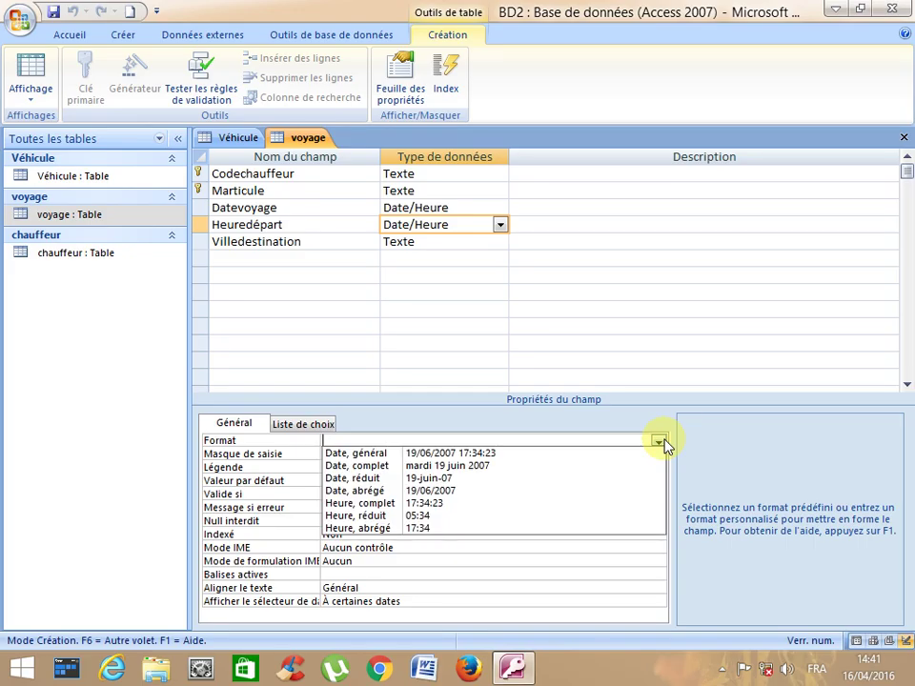
click(425, 530)
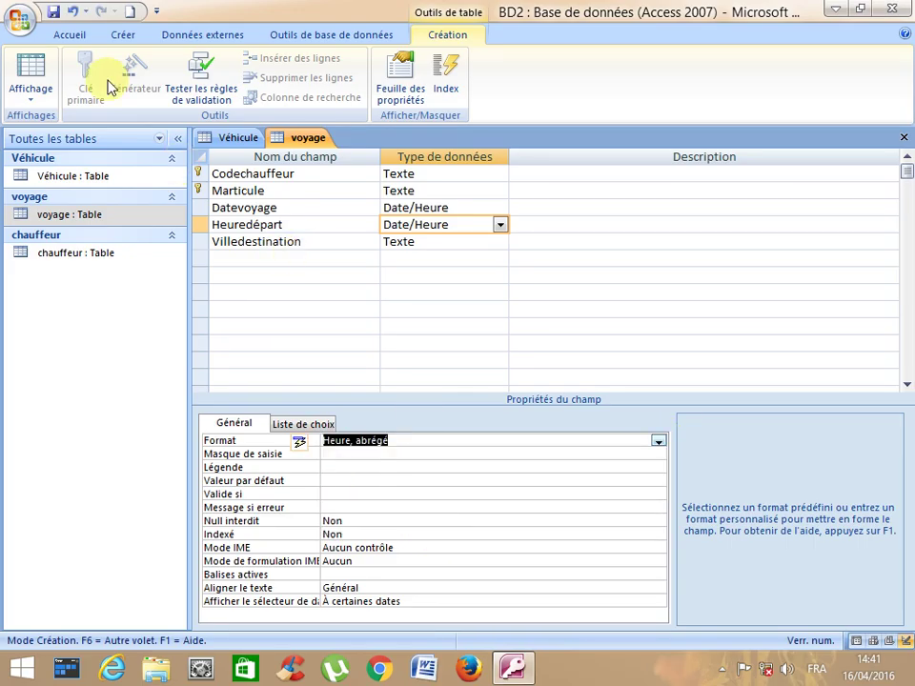
click(26, 67)
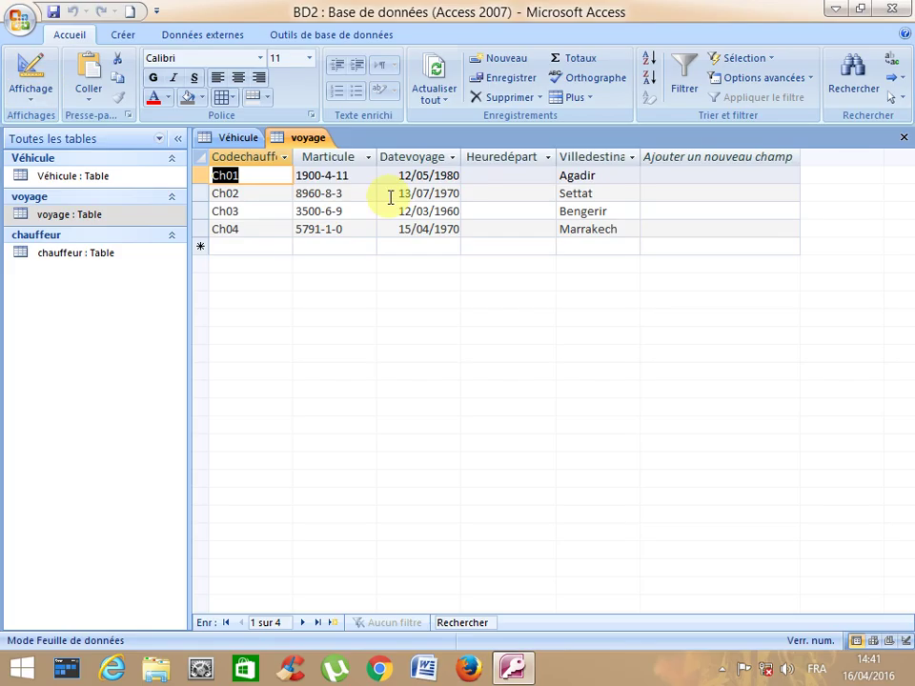
- Enter departure times 12:00, 15:00, 13:00 and 17:00 for the four trips
click(515, 179)
text(12:00)
key(Down)
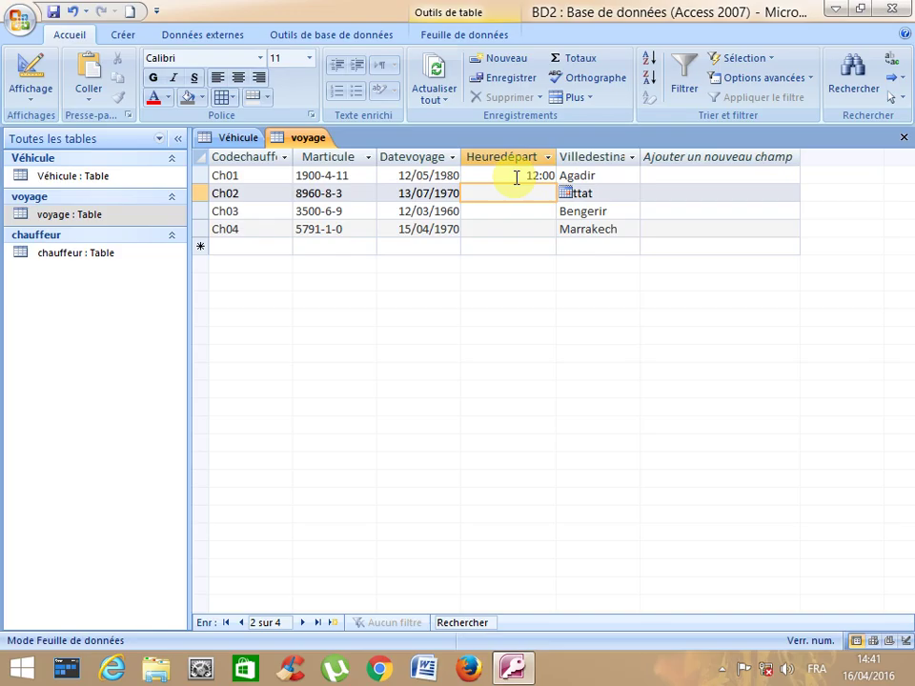
text(15:00)
key(Down)
text(13:00)
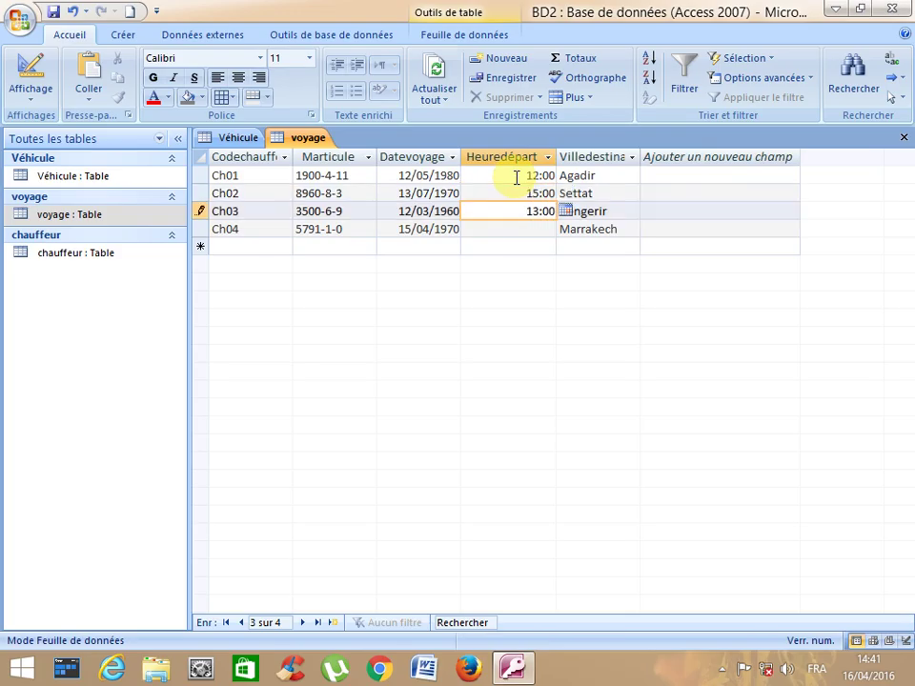
key(Down)
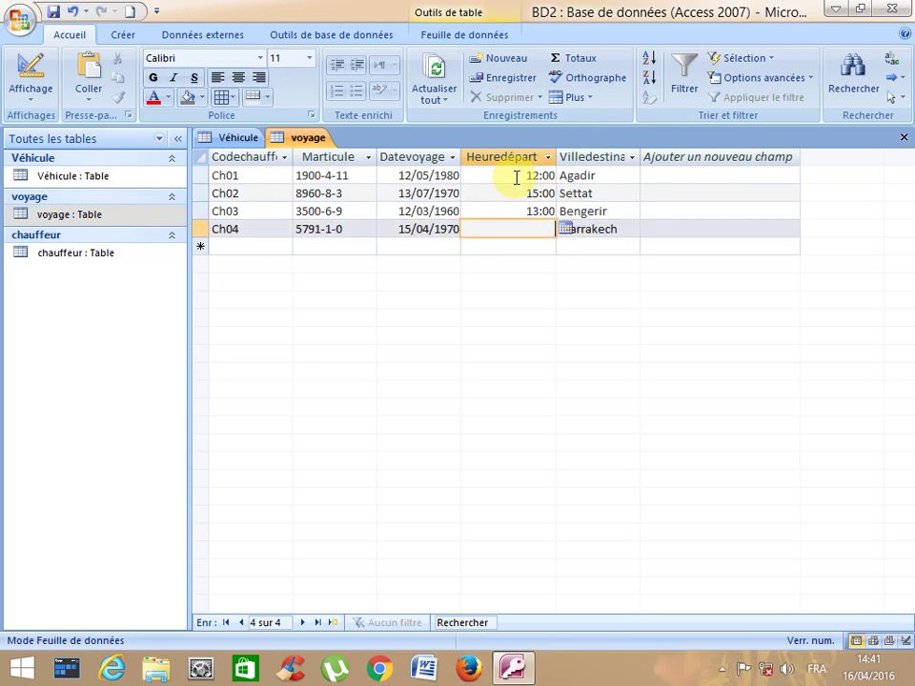
text(17:00)
- Move back up through the Ch01 trip's cells to review the entries
key(Up)
key(Up)
key(Up)
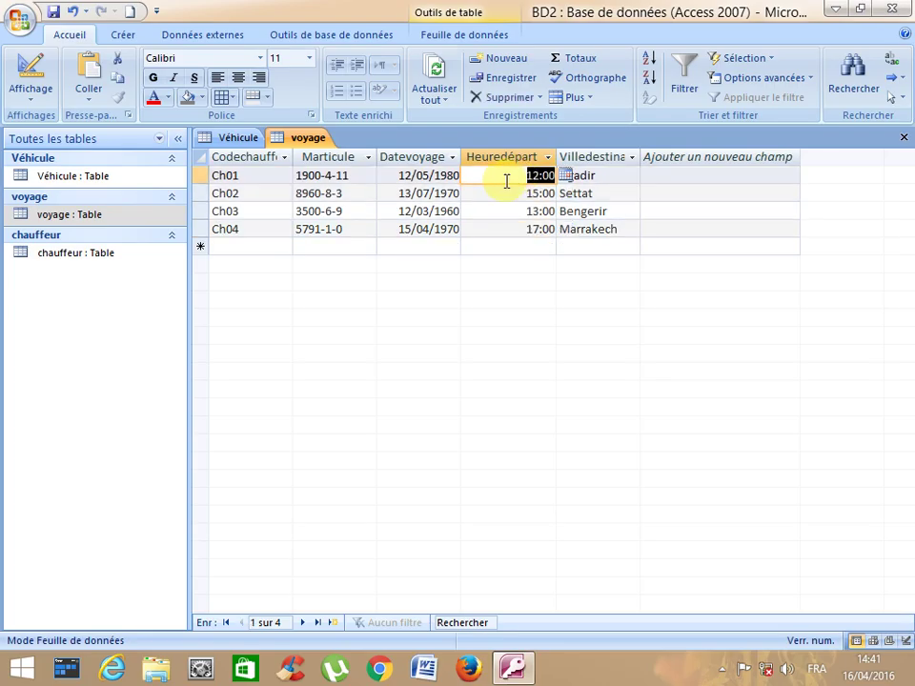
key(Left)
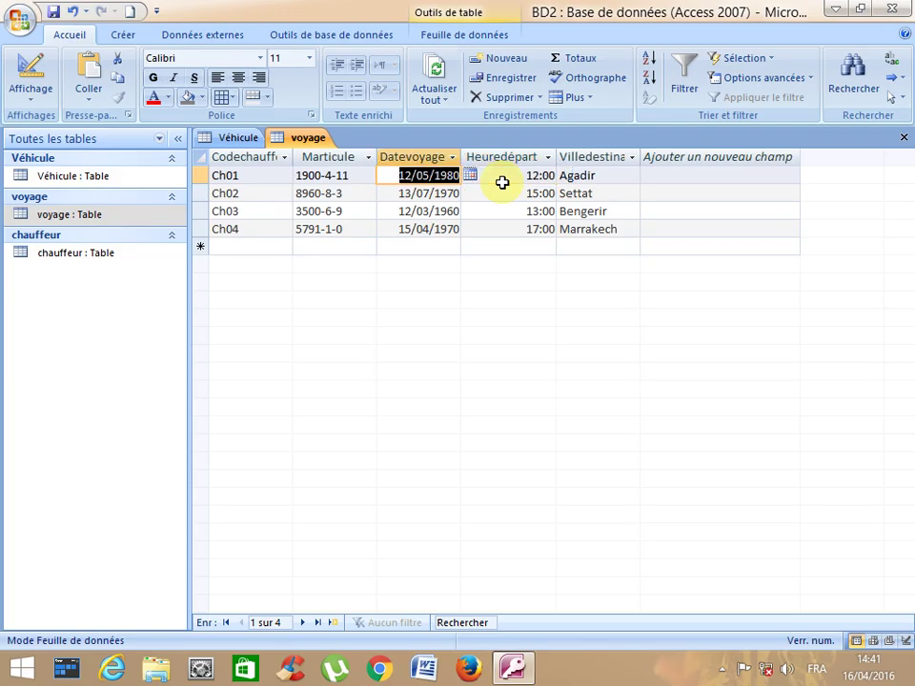
key(Left)
key(Left)
key(Right)
key(Down)
key(Left)
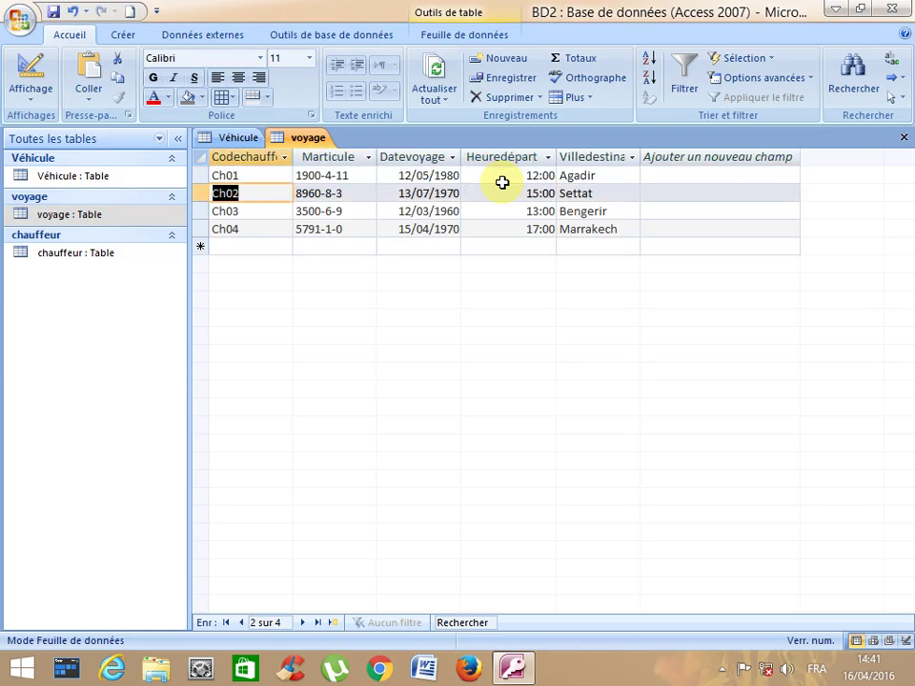
key(Up)
key(End)
key(Left)
key(Left)
key(Left)
key(Left)
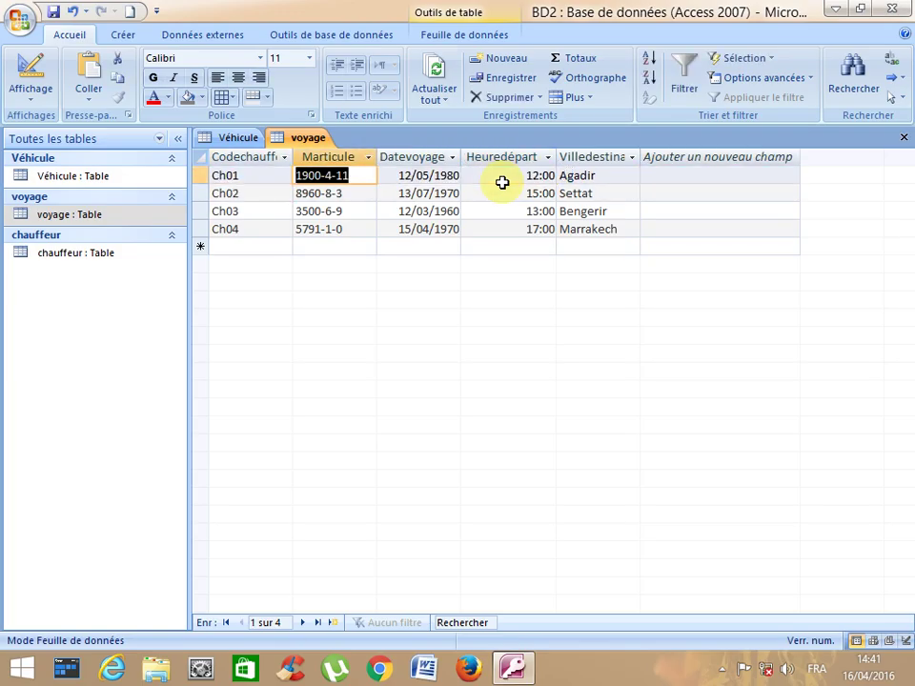
- Close voyage, open the chauffeur table, switch to Véhicule, and reopen voyage
click(903, 137)
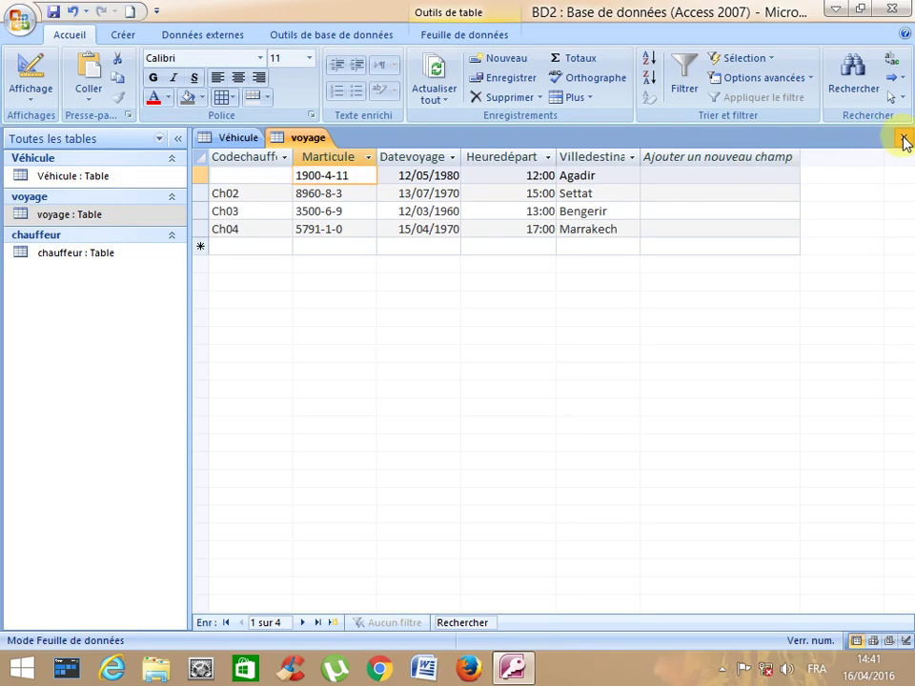
double_click(133, 255)
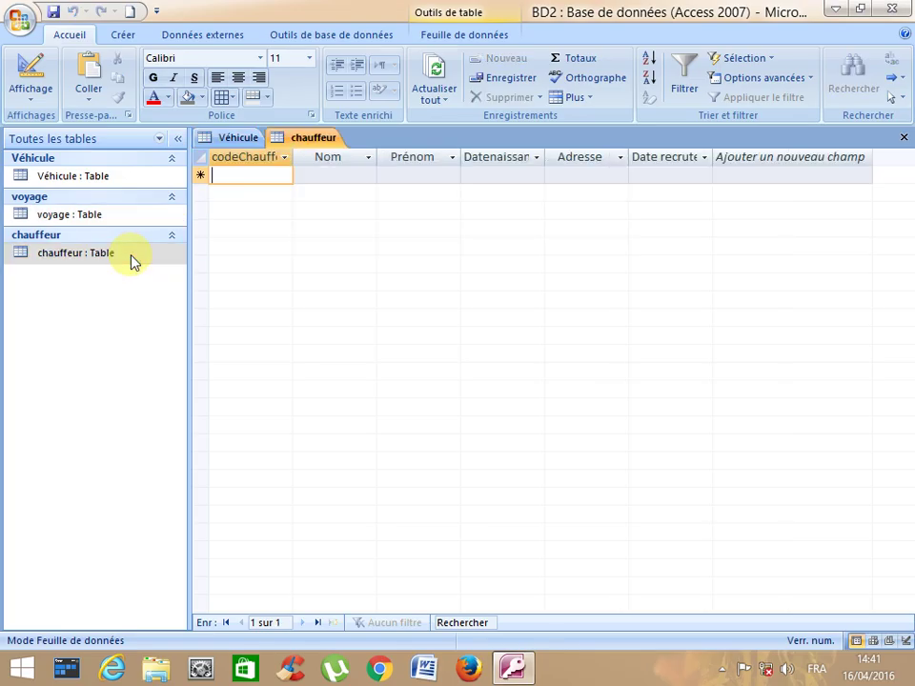
click(239, 141)
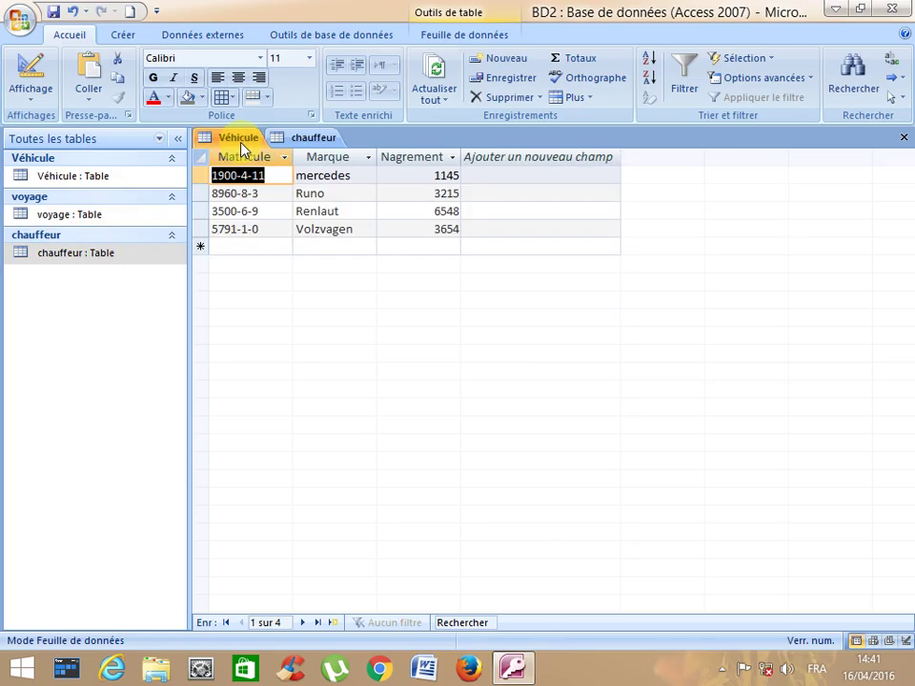
double_click(68, 213)
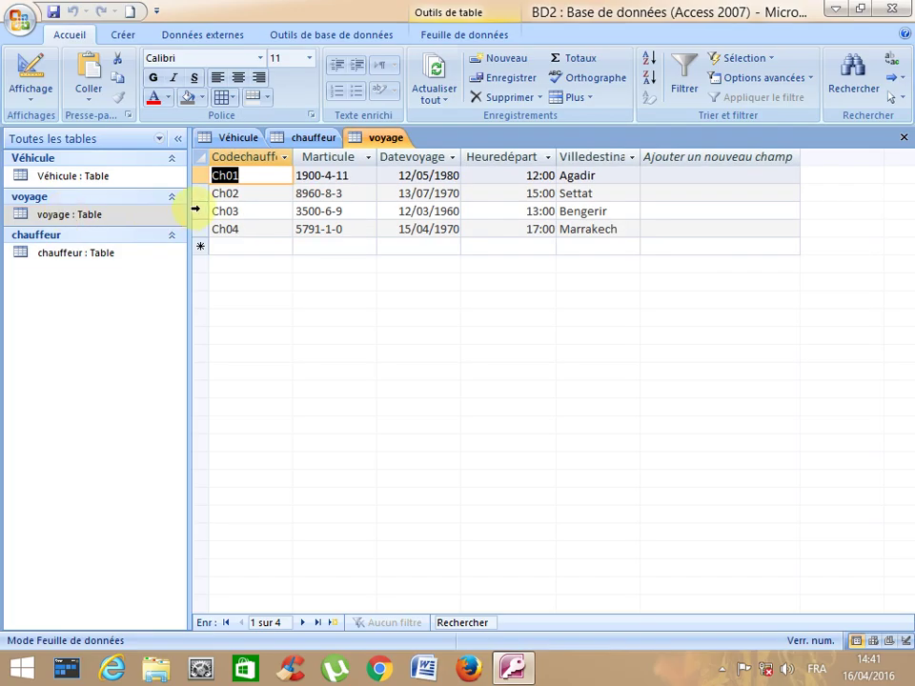
- Enter driver codes Ch01, Ch02, Ch03 and Ch04 in the chauffeur table's codeChauffeur column
click(320, 139)
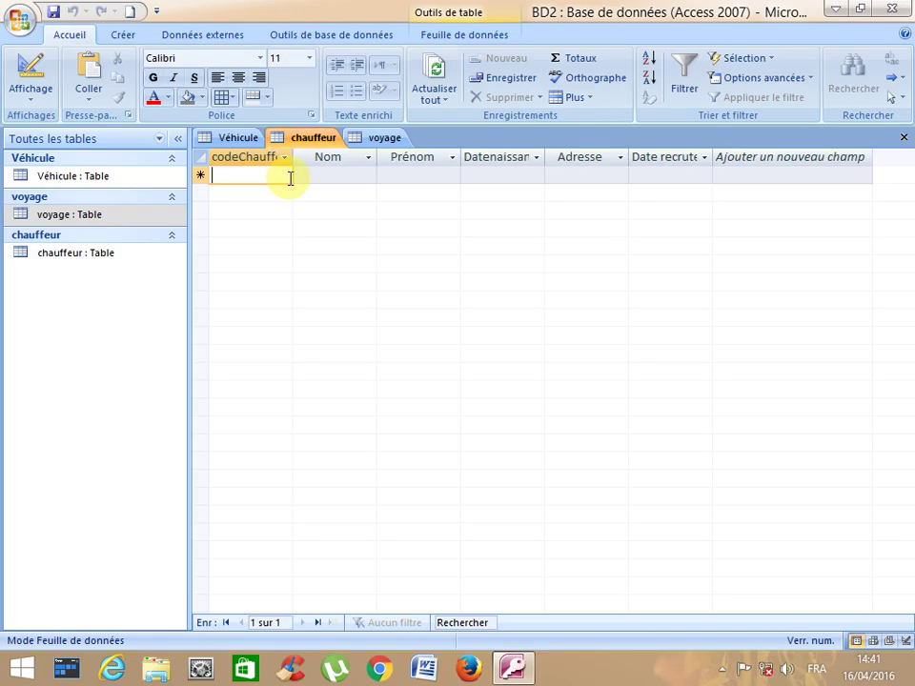
text(Ch01)
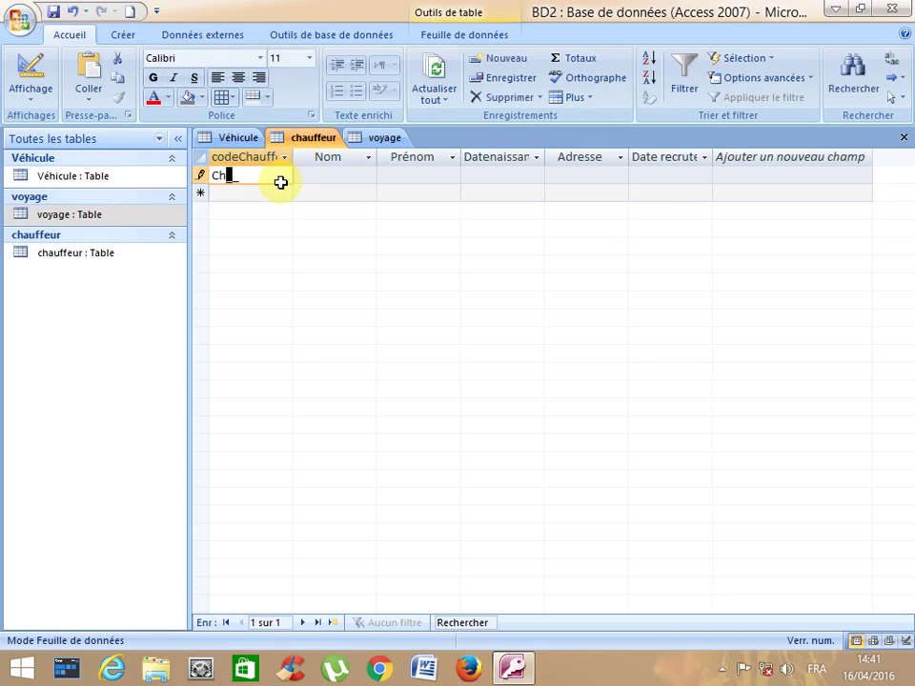
key(Down)
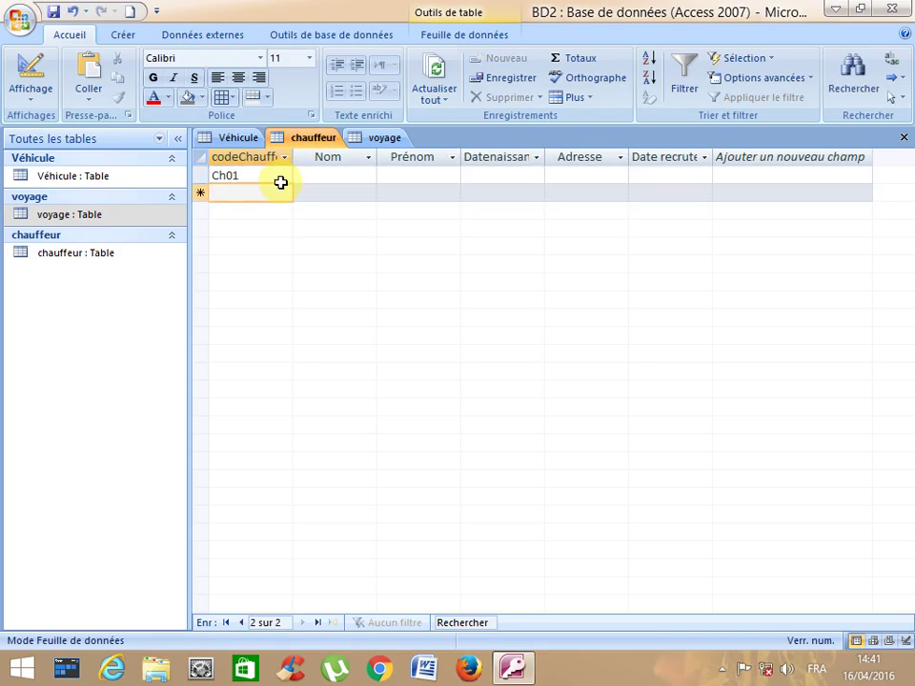
text(Ch02)
key(Down)
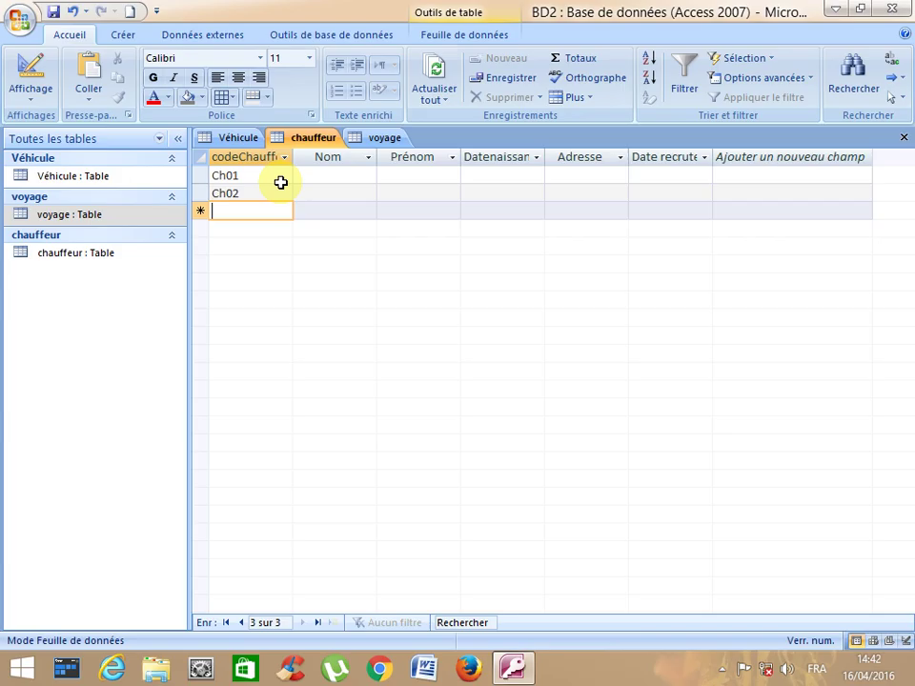
text(Ch03)
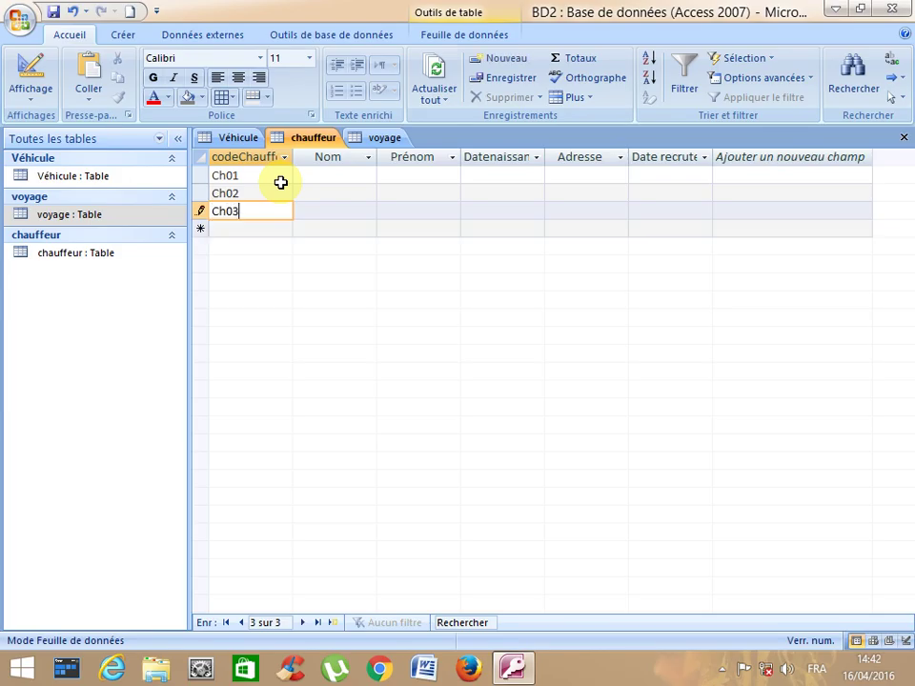
key(Down)
text(Ch04)
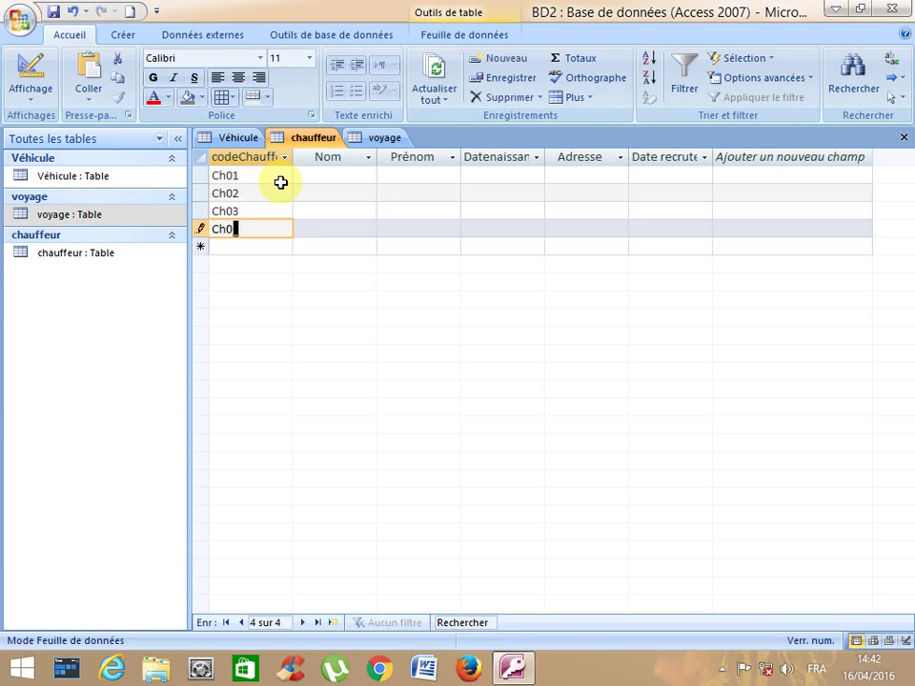
- Fill in the last and first names for drivers Ch01 and Ch02
click(309, 174)
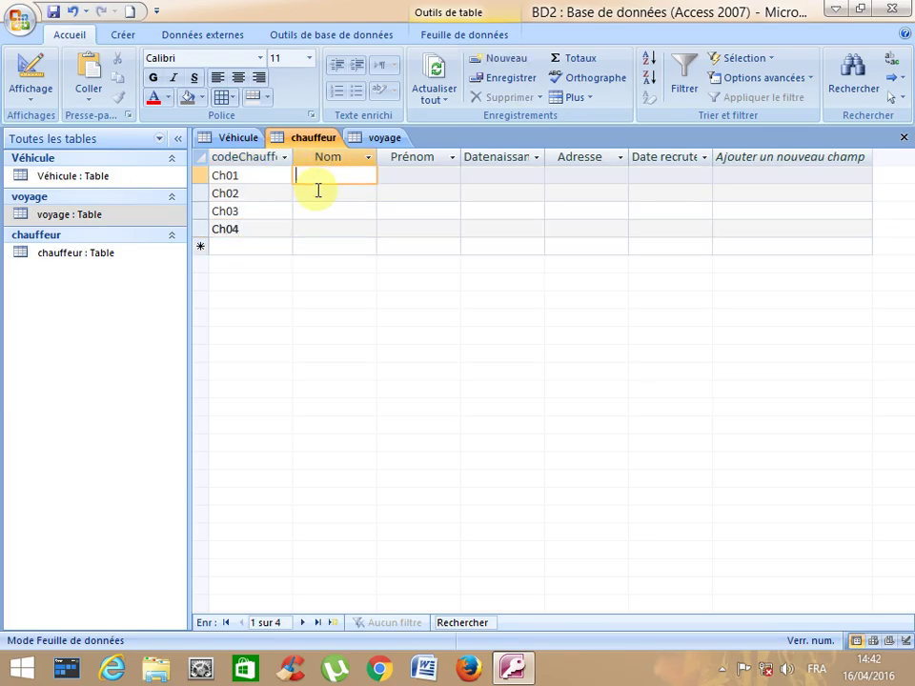
key(Tab)
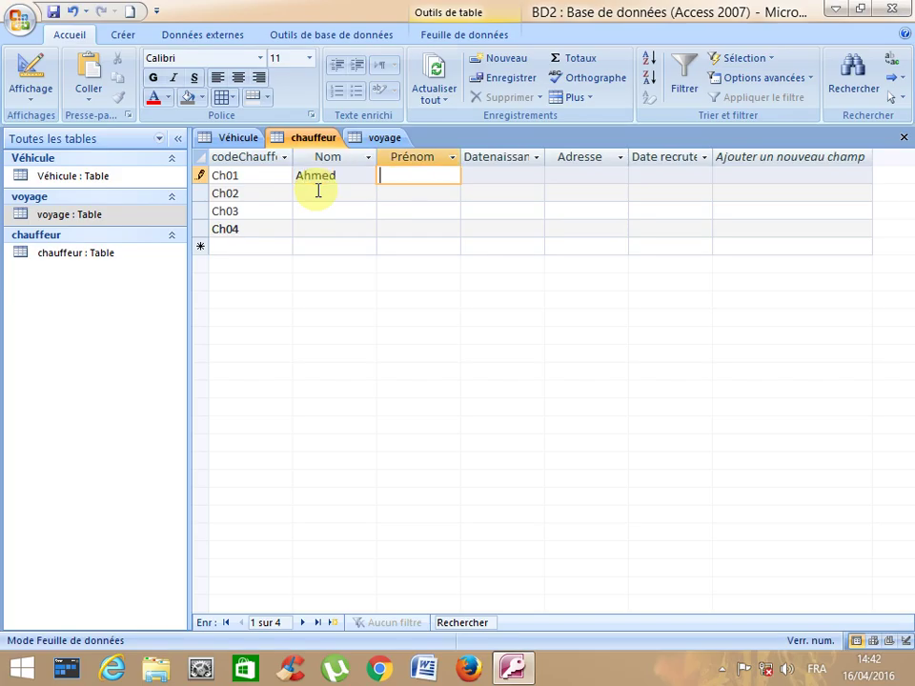
click(319, 191)
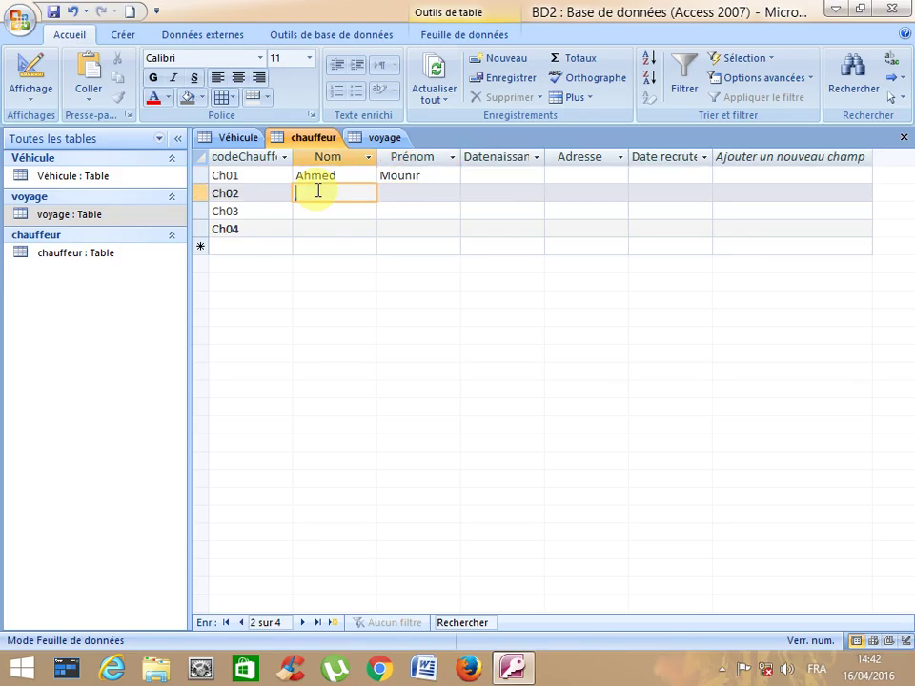
key(Tab)
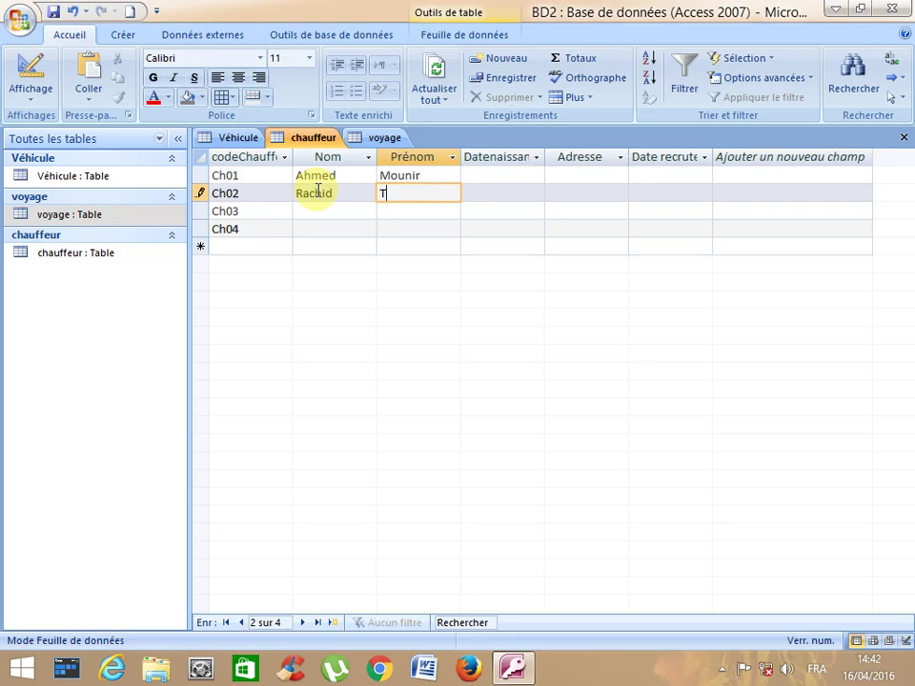
- Fill in the last and first names for drivers Ch03 and Ch04
key(Down)
key(Left)
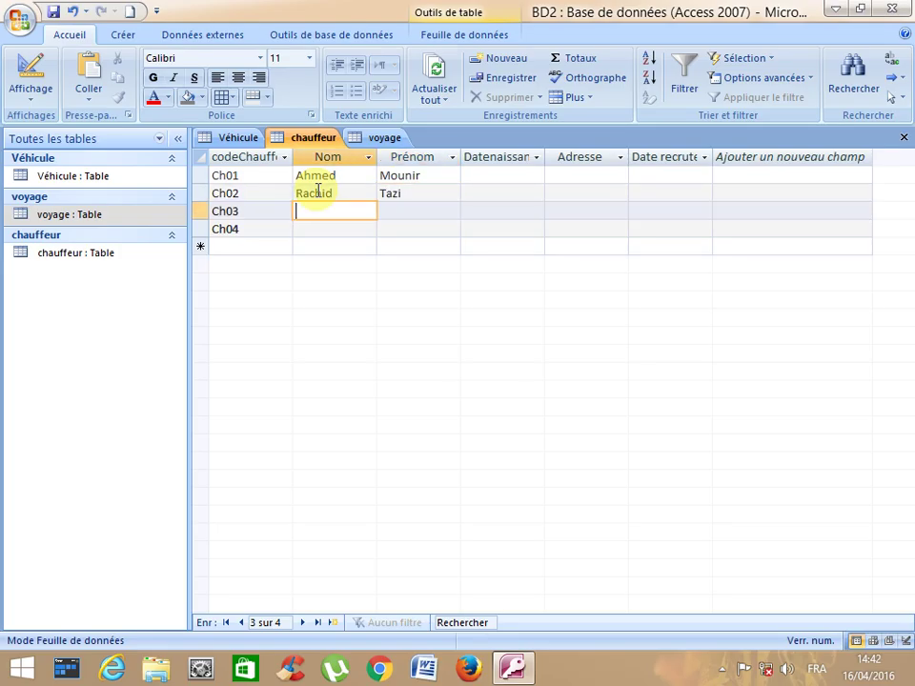
key(Tab)
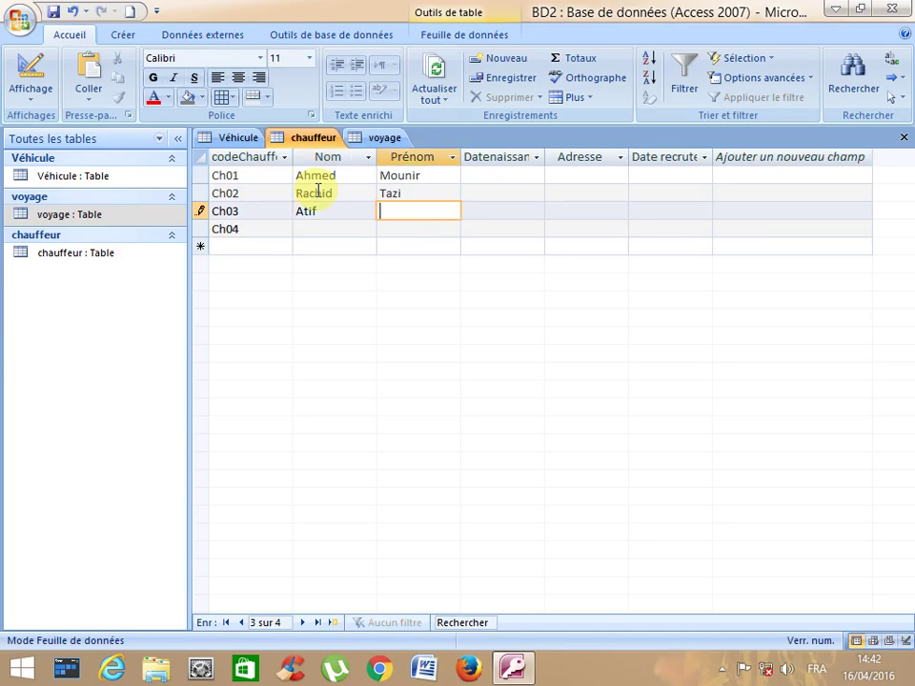
key(Down)
key(Left)
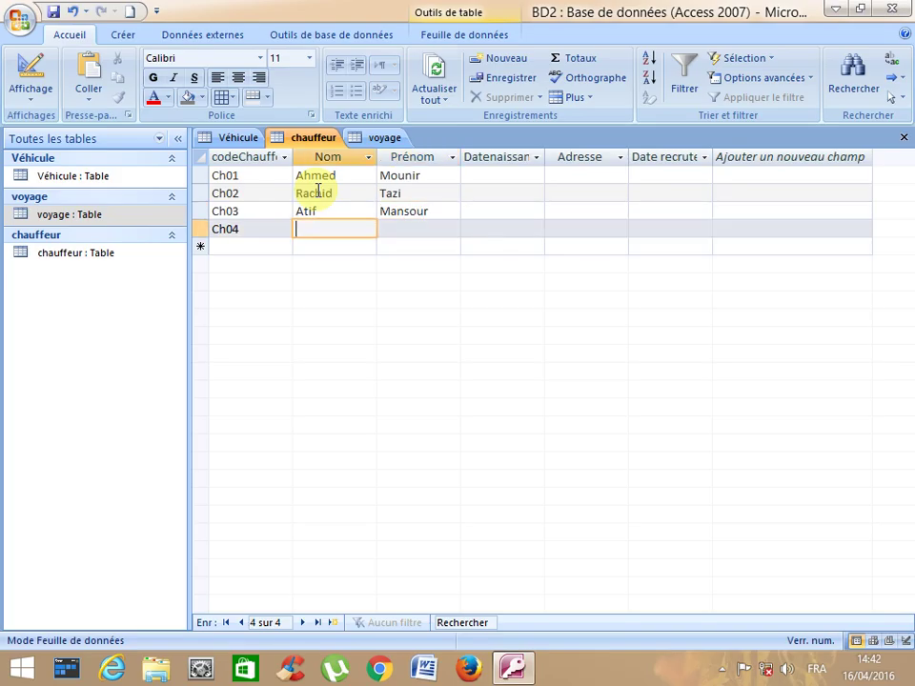
key(Tab)
key(Tab)
key(Up)
key(Up)
key(Up)
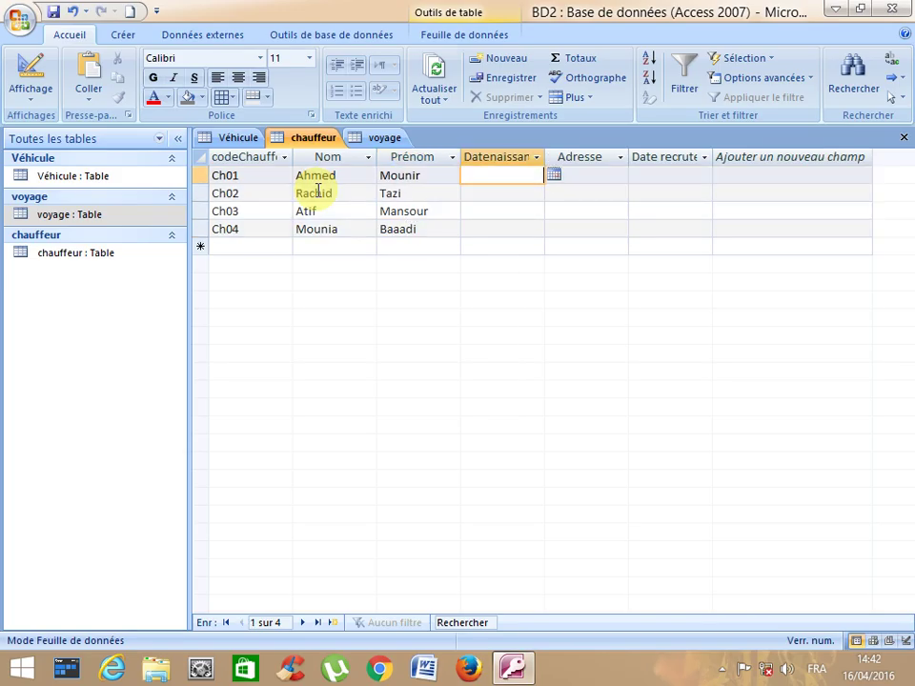
- Enter birth dates 12/05/1945 for Ch01 and 12/05/1950 for Ch02
text(12/05/)
text(19)
text(6)
text(0)
key(BackSpace)
key(BackSpace)
text(45)
key(Down)
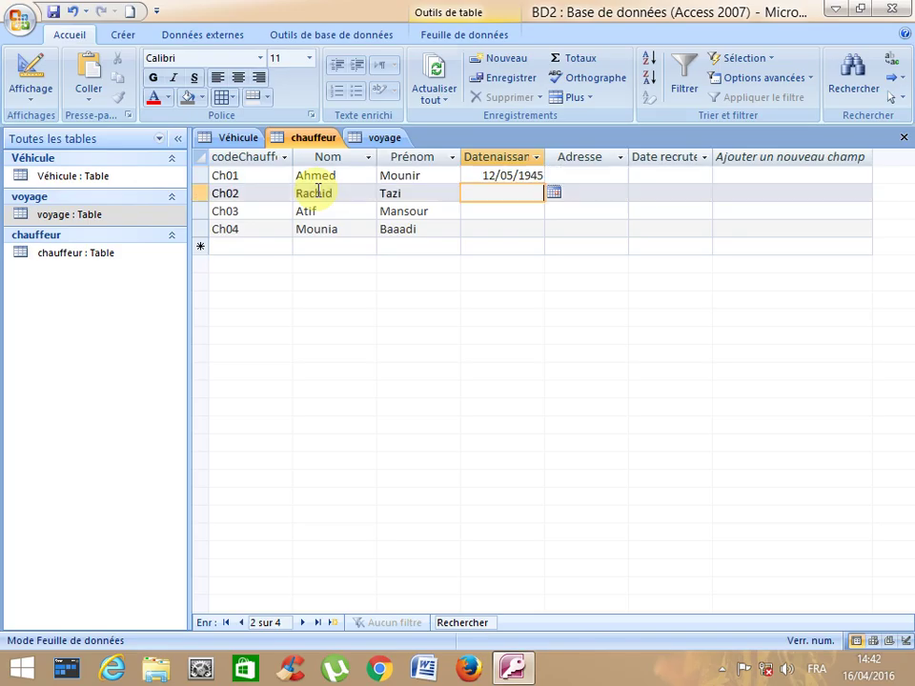
text(12/05/1950)
key(Down)
- Enter birth dates 14/09/1950 for Ch03 and 10/10/1935 for Ch04
text(44)
key(BackSpace)
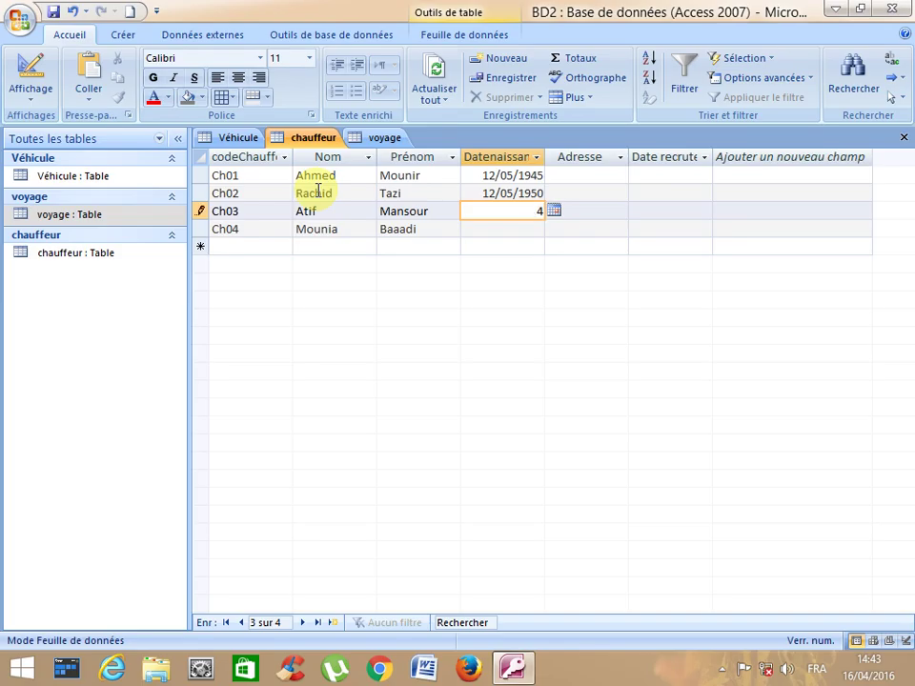
key(BackSpace)
text(14/09/1950)
key(Down)
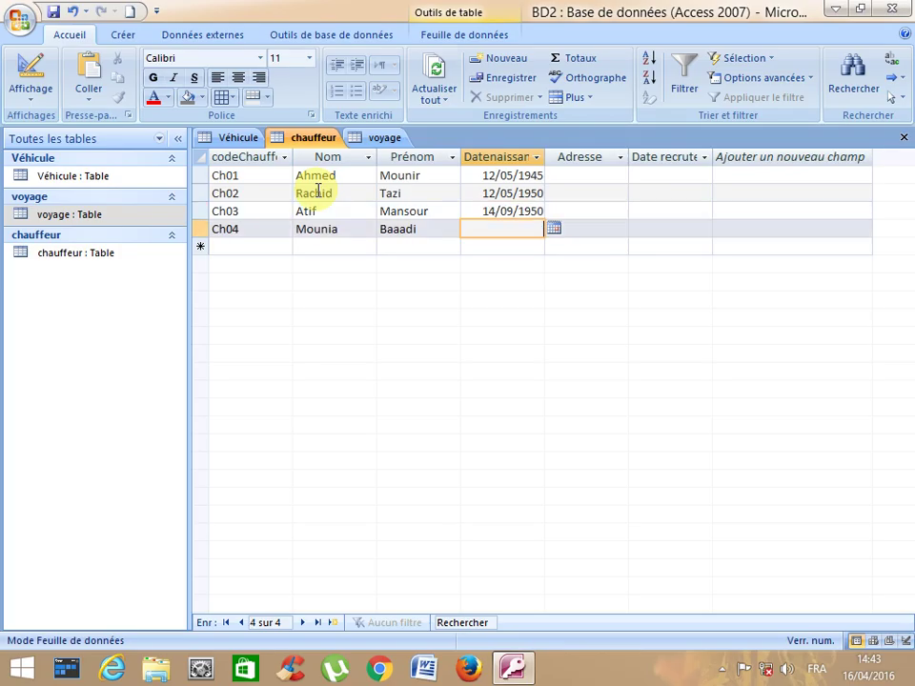
text(10/10/1935)
key(Down)
- Type addresses Marrakech, Fes, Mekness and Taza for drivers Ch01 to Ch04
key(Up)
key(Tab)
key(Up)
key(Up)
key(Up)
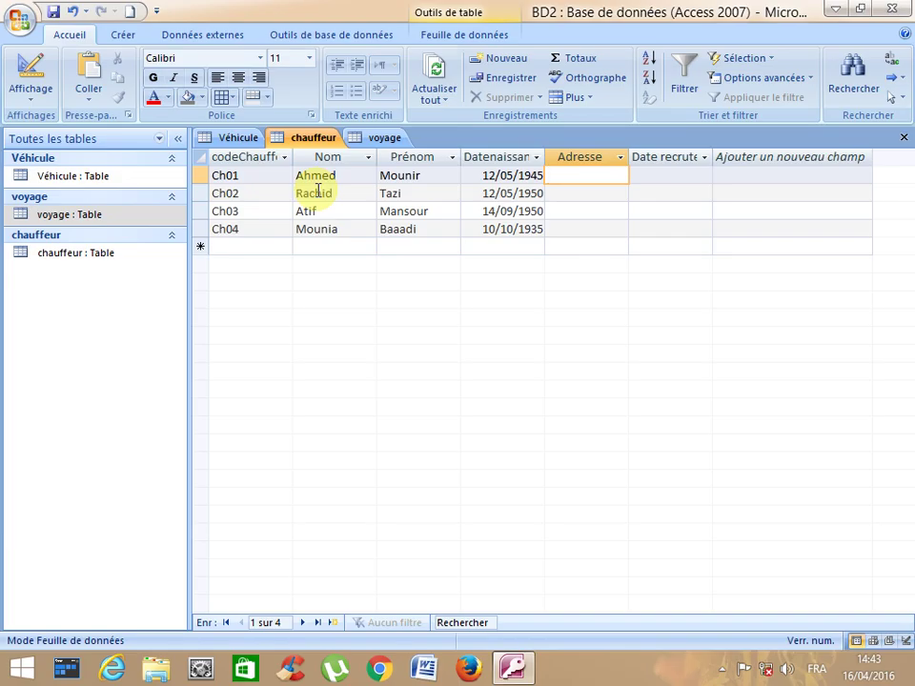
text(Marrakech)
key(Return)
key(Down)
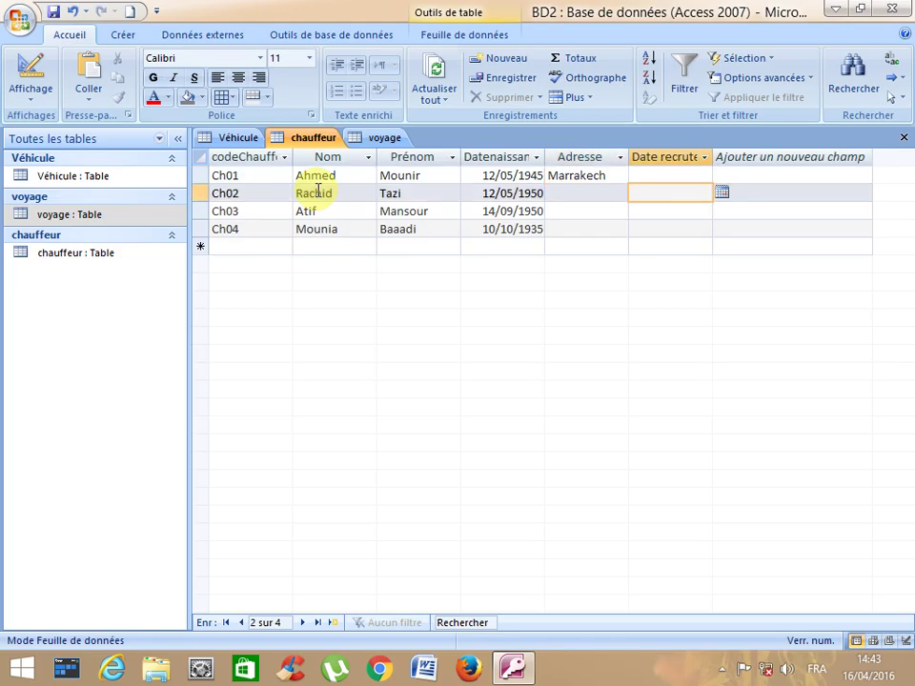
click(552, 193)
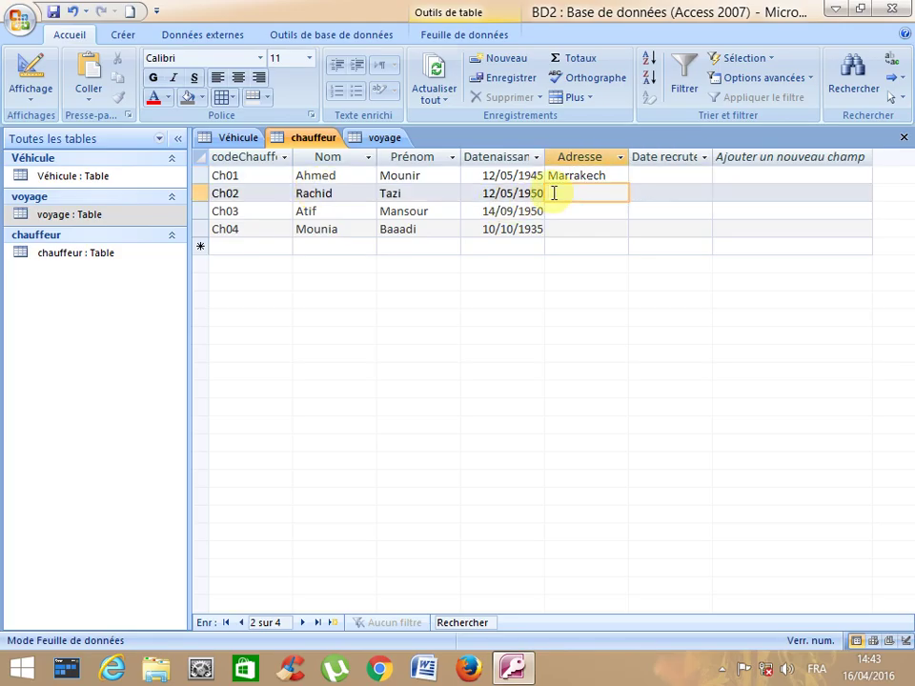
text(Fes)
key(Down)
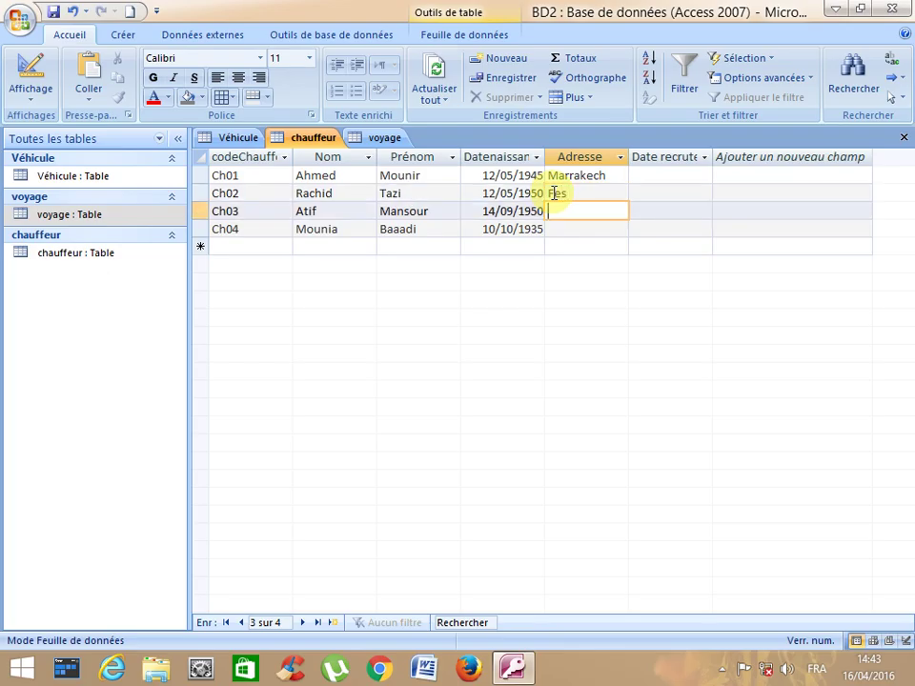
text(Mekness)
key(Down)
text(Taza)
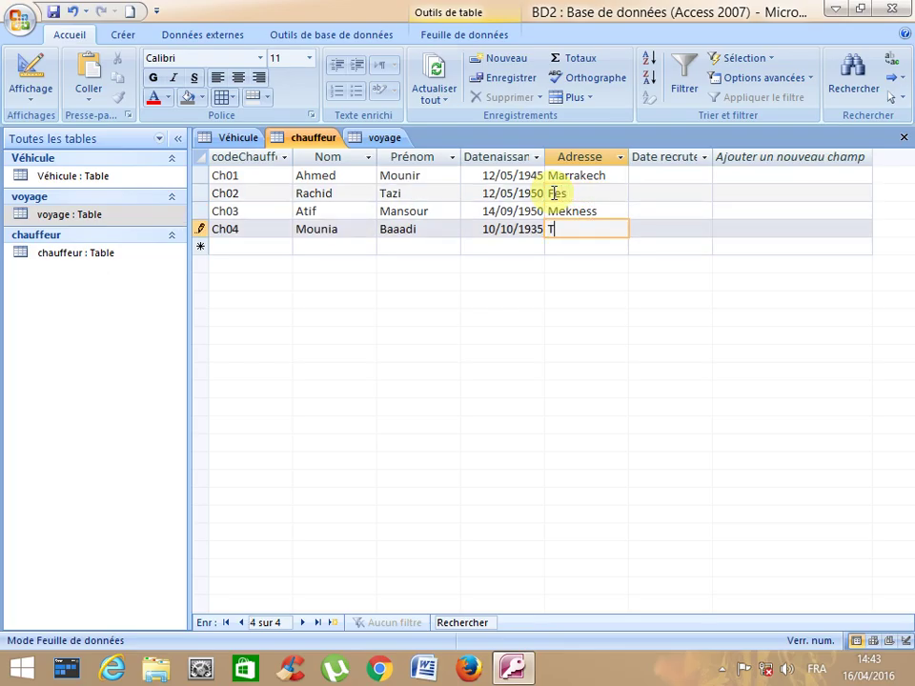
click(662, 174)
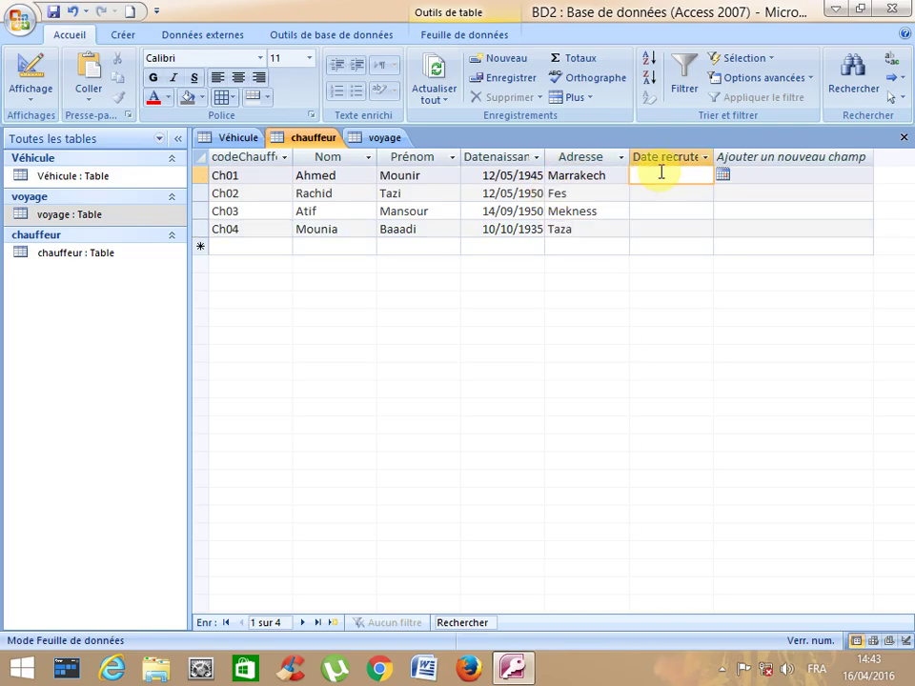
- Widen the Date recrutement column and enter 13/02/1965 for Ch01
double_click(713, 157)
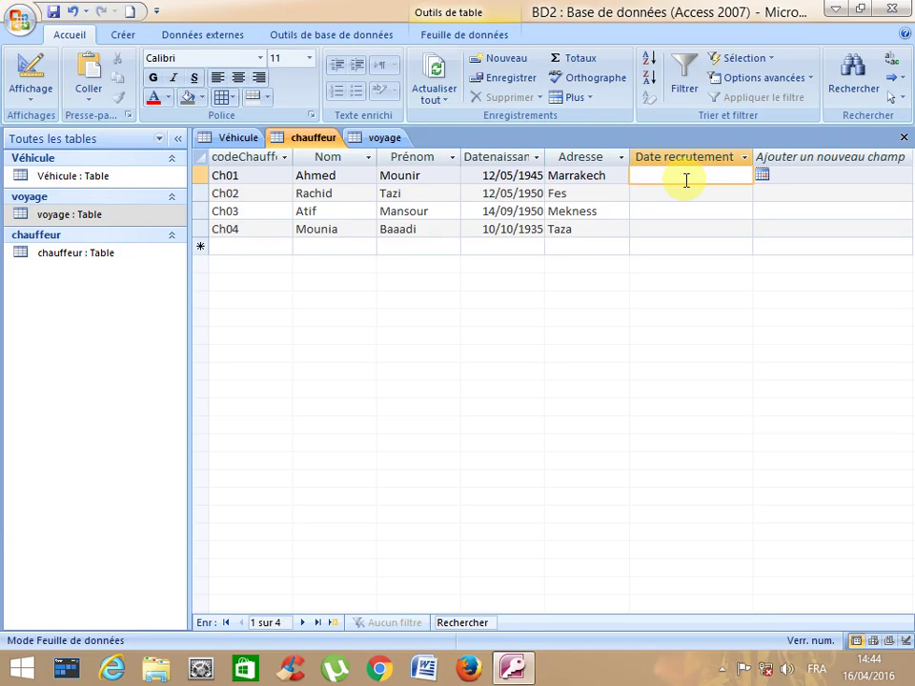
text(1965)
key(BackSpace)
key(BackSpace)
key(BackSpace)
key(BackSpace)
text(13/02/1965)
key(Down)
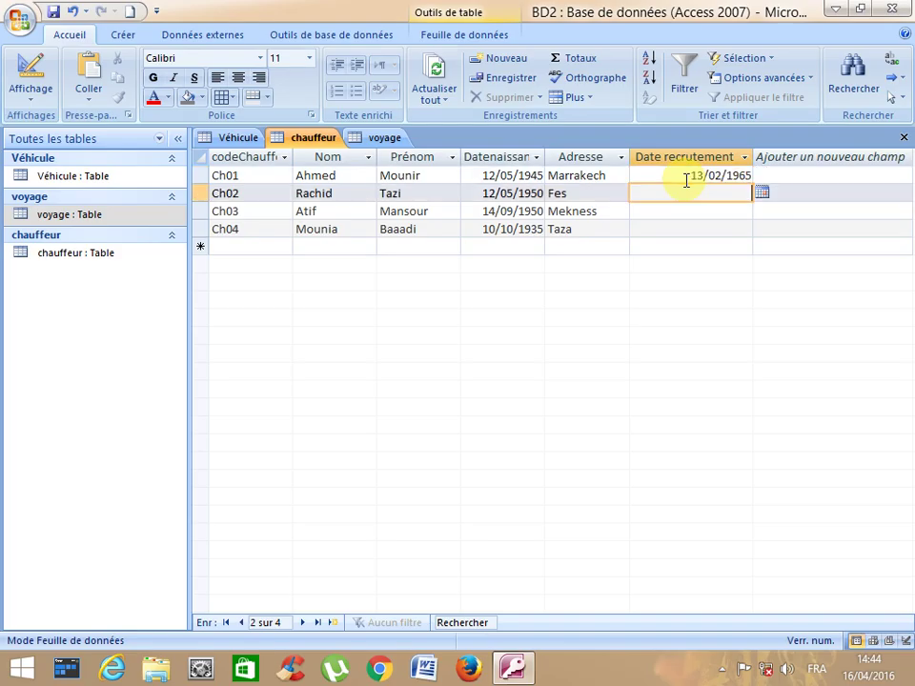
- Enter hiring dates 15/08/1965, 10/04/1965 and 12/02/1965 for Ch02 to Ch04
text(15/08/1965)
key(Down)
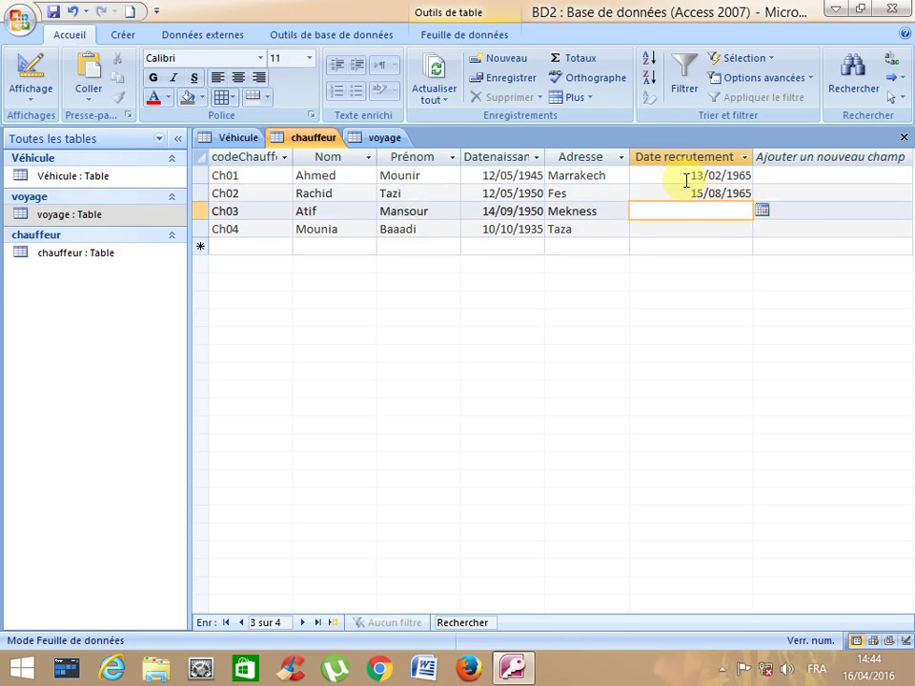
text(10/04/1965)
key(Down)
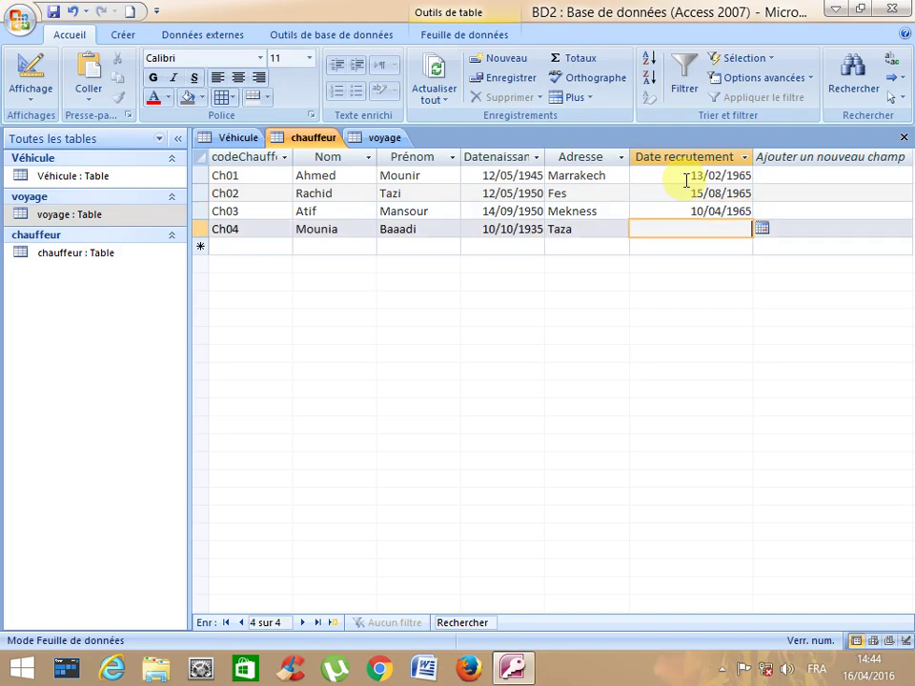
text(12/02/1965)
key(Down)
key(Up)
key(Up)
key(Up)
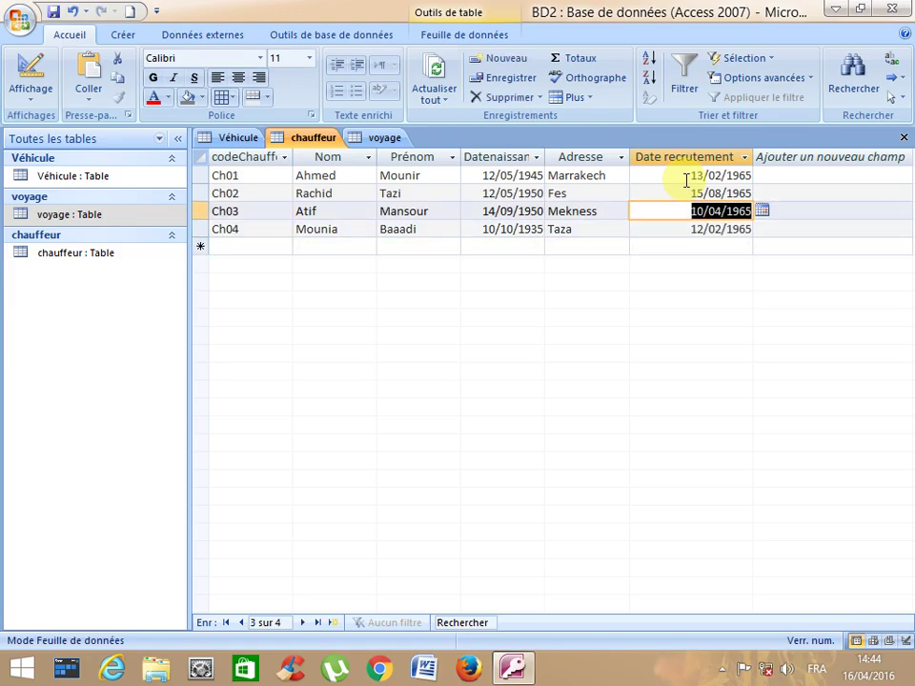
key(Up)
key(Left)
key(Home)
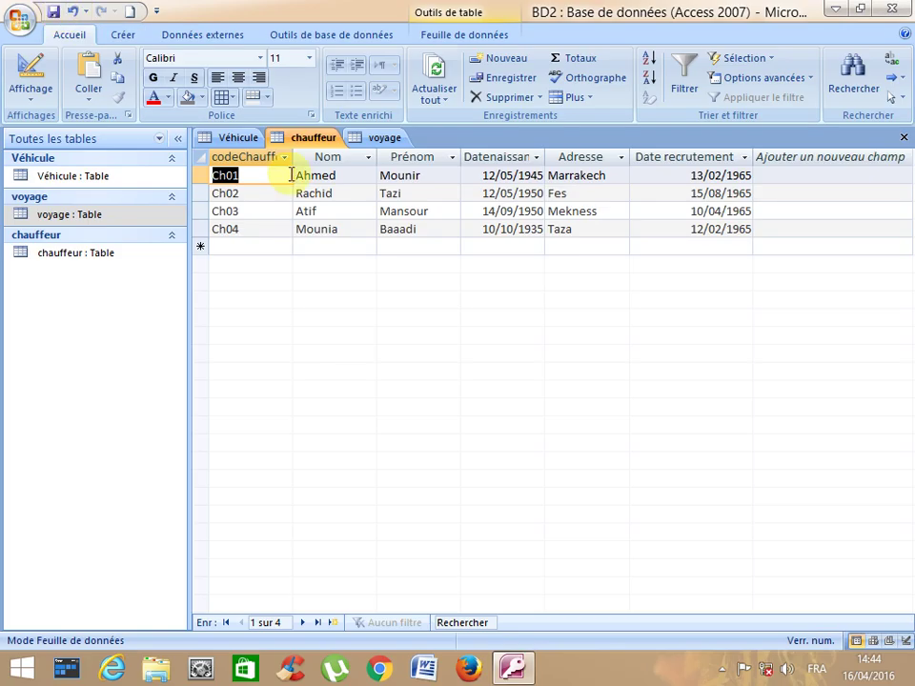
- Close the chauffeur, voyage and Véhicule tables, then reopen chauffeur
click(904, 137)
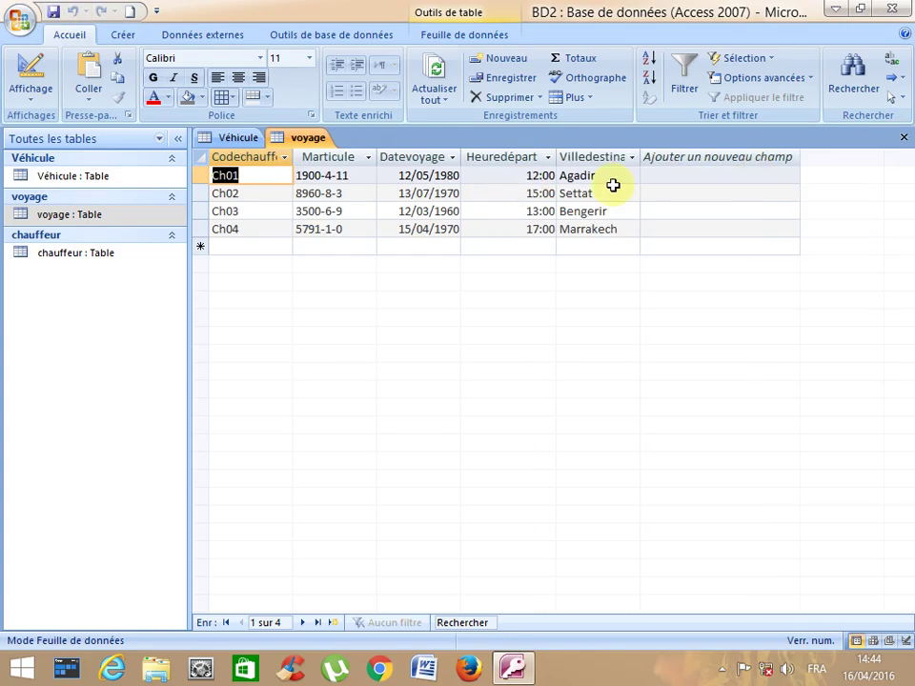
click(904, 137)
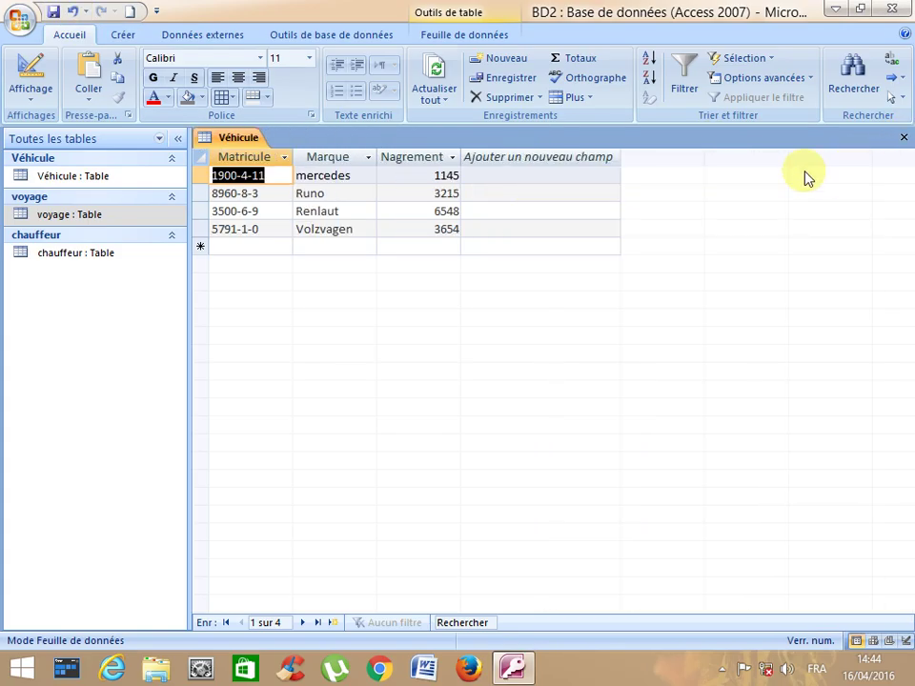
click(904, 138)
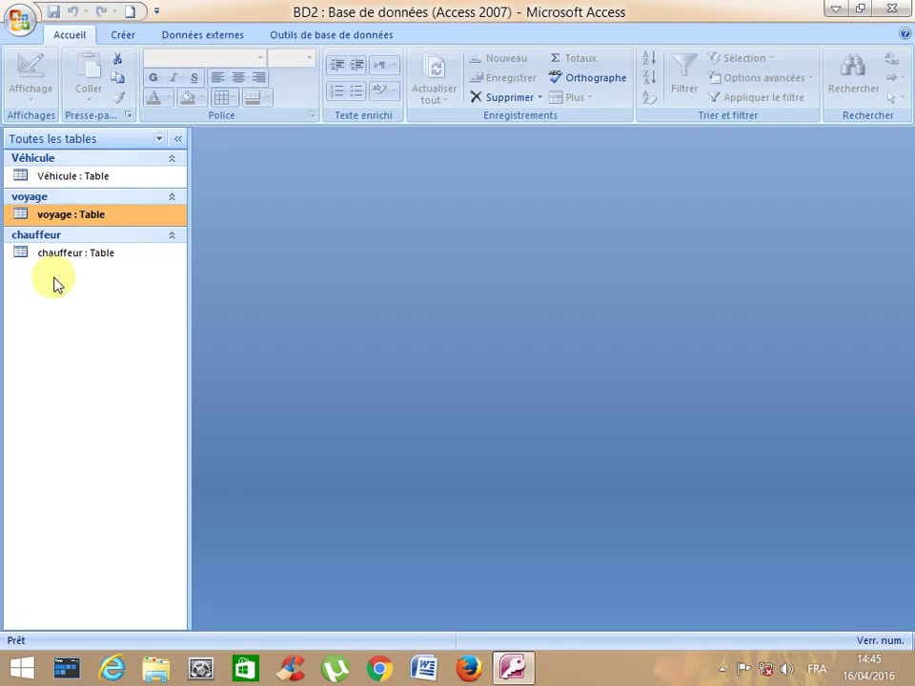
double_click(53, 256)
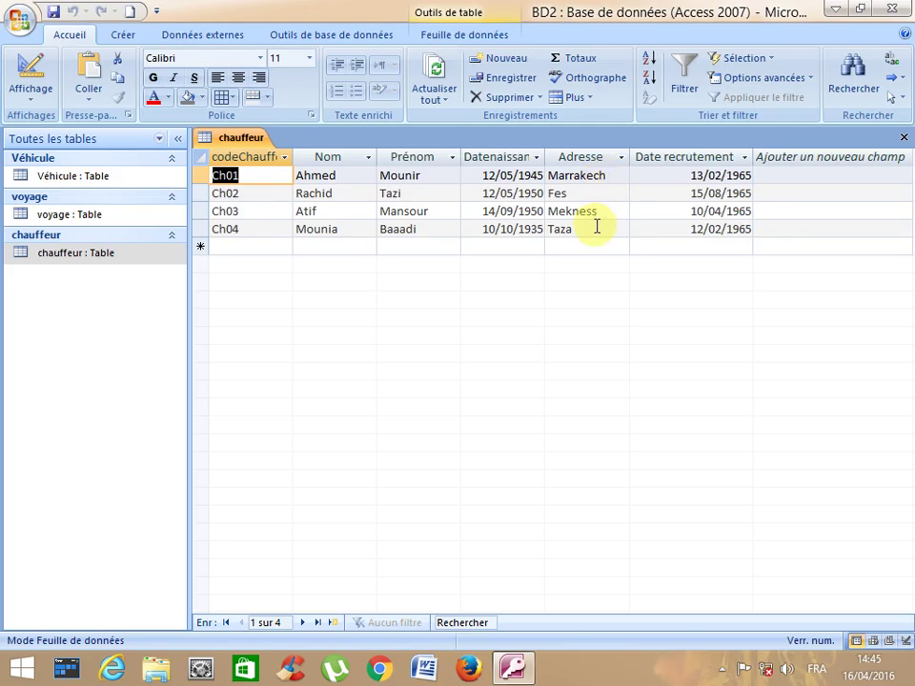
- Replace Ch04's Taza with casa and Ch03's Mekness with Rabat, then save the table
drag(597, 227, 535, 229)
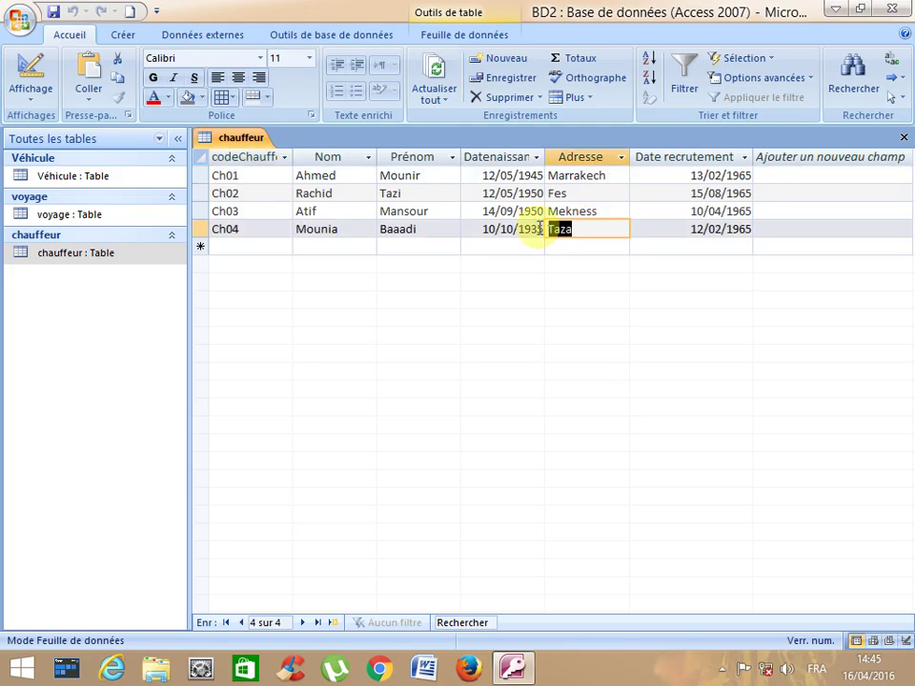
text(casa)
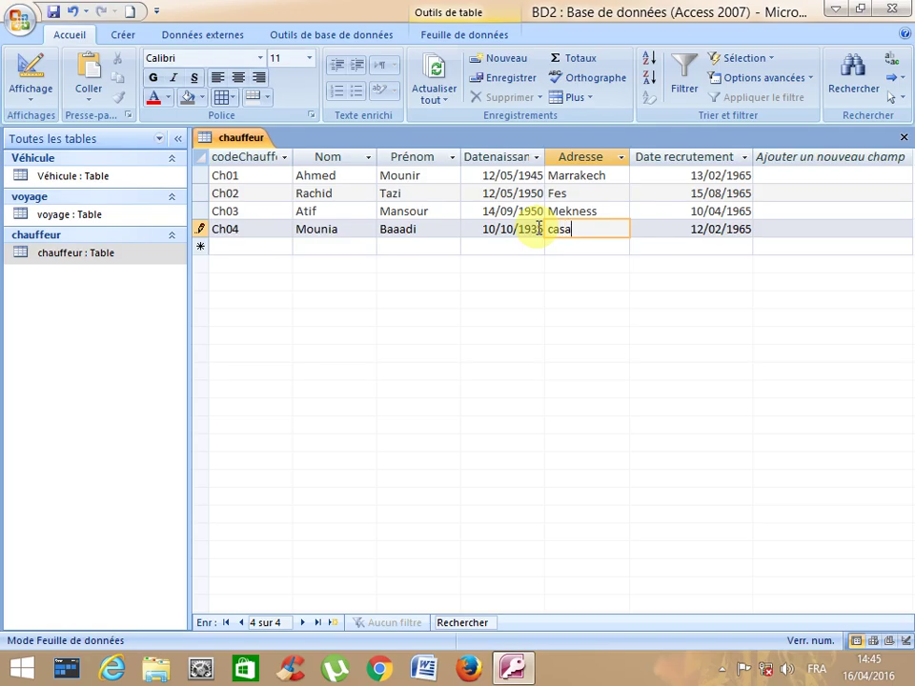
click(559, 212)
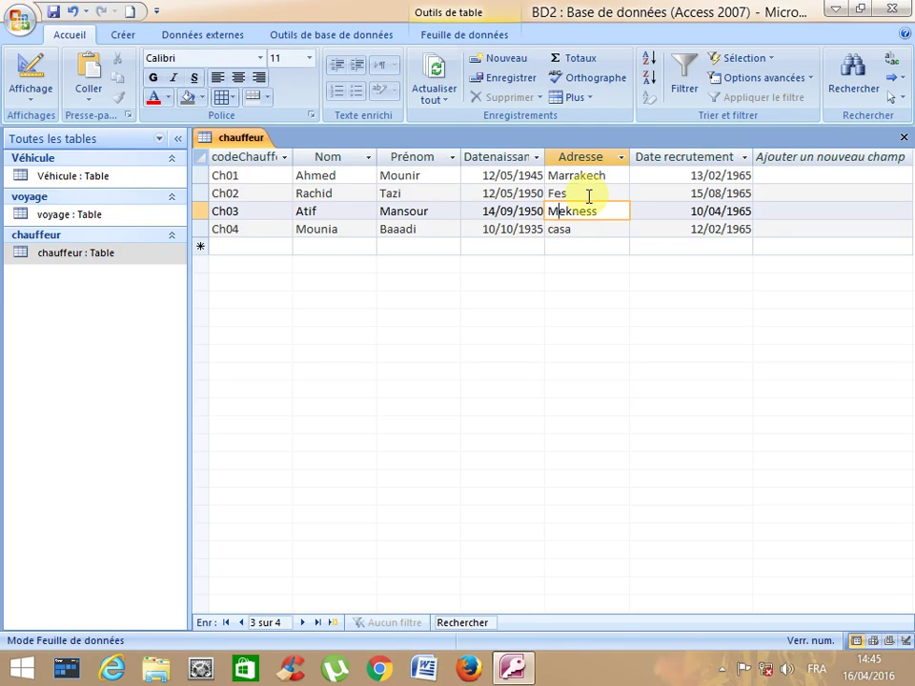
drag(602, 210, 514, 213)
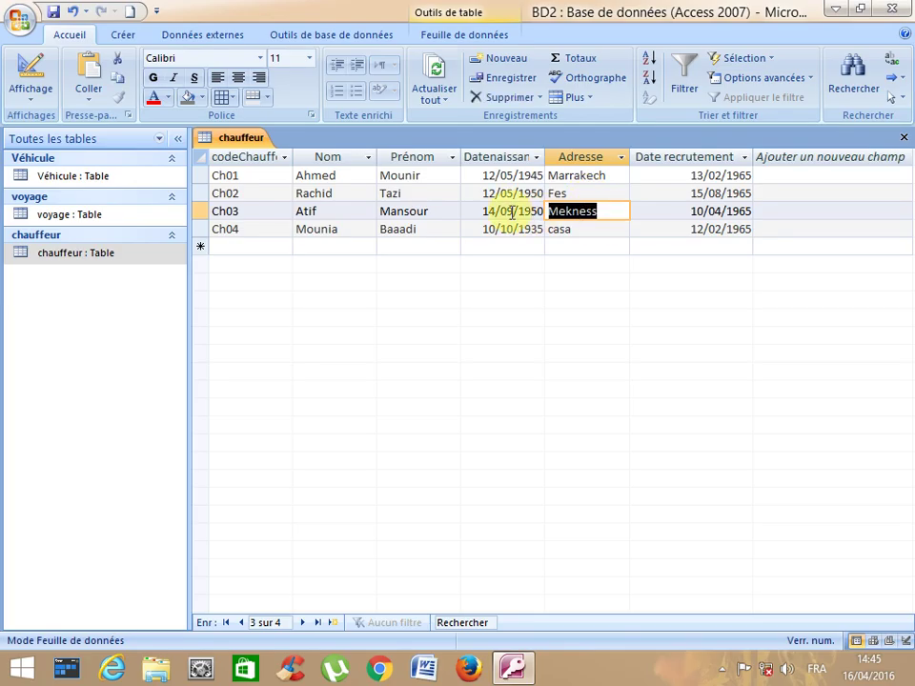
text(Rabat)
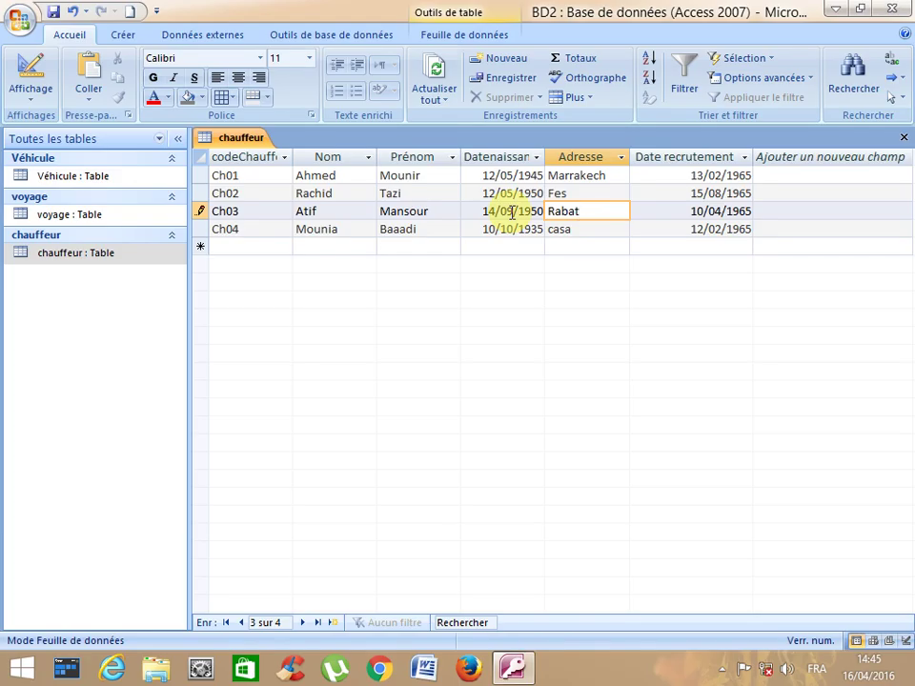
click(436, 194)
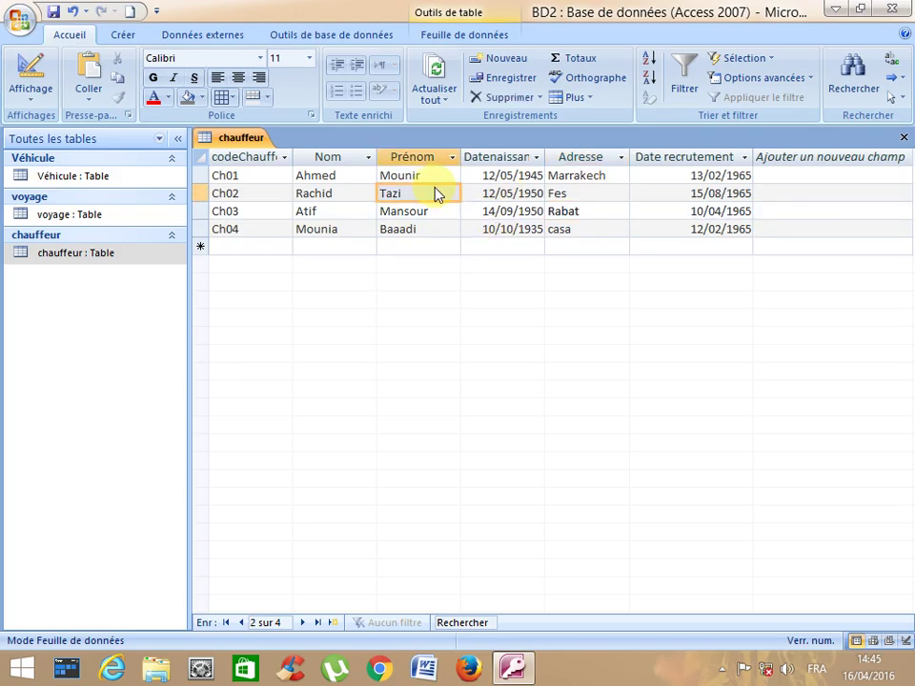
click(439, 193)
click(52, 13)
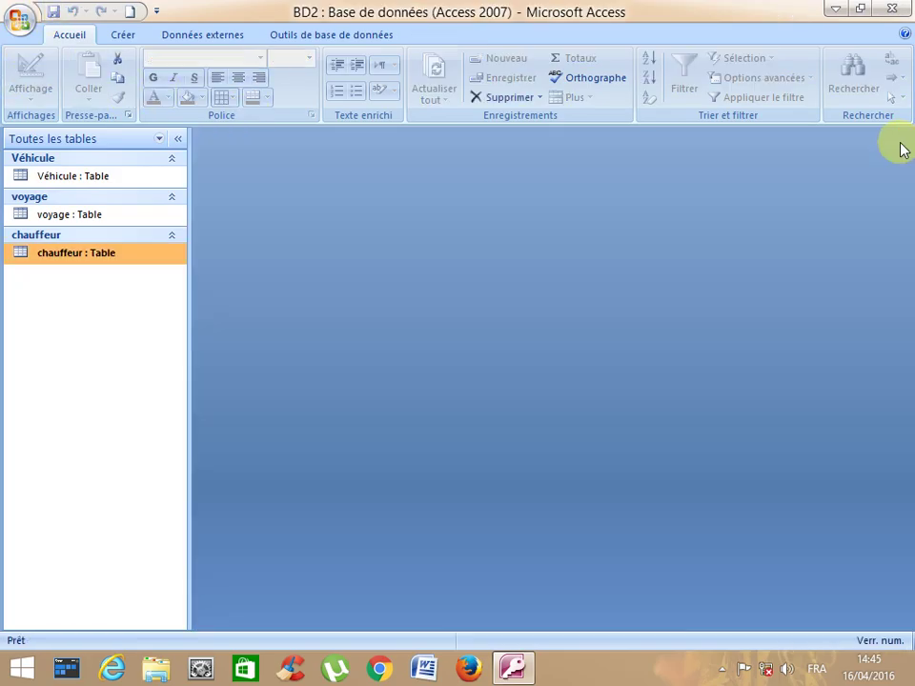